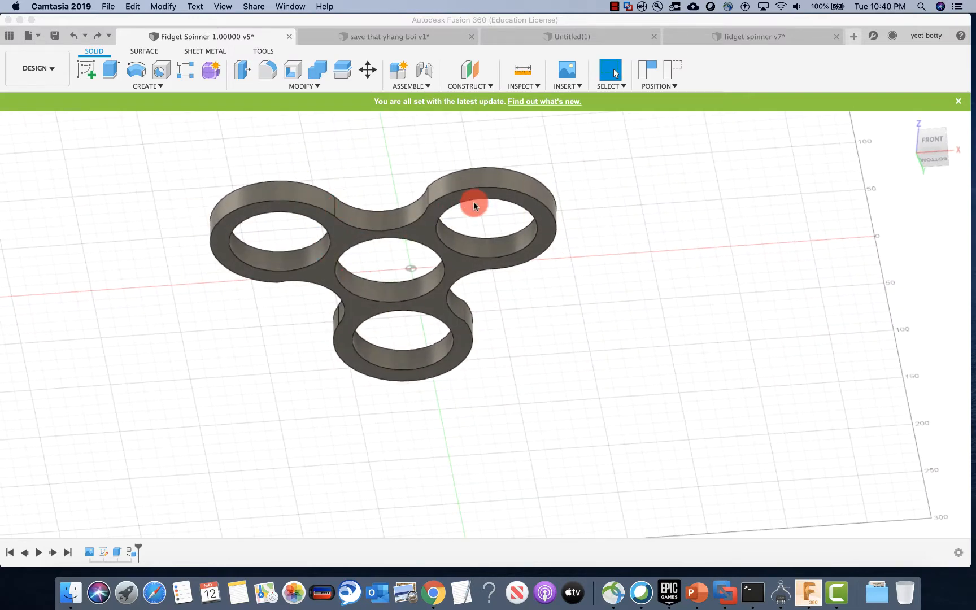
{"action": "middle_click_drag", "start_coordinate": [473, 205], "coordinate": [593, 221], "text": "shift"}
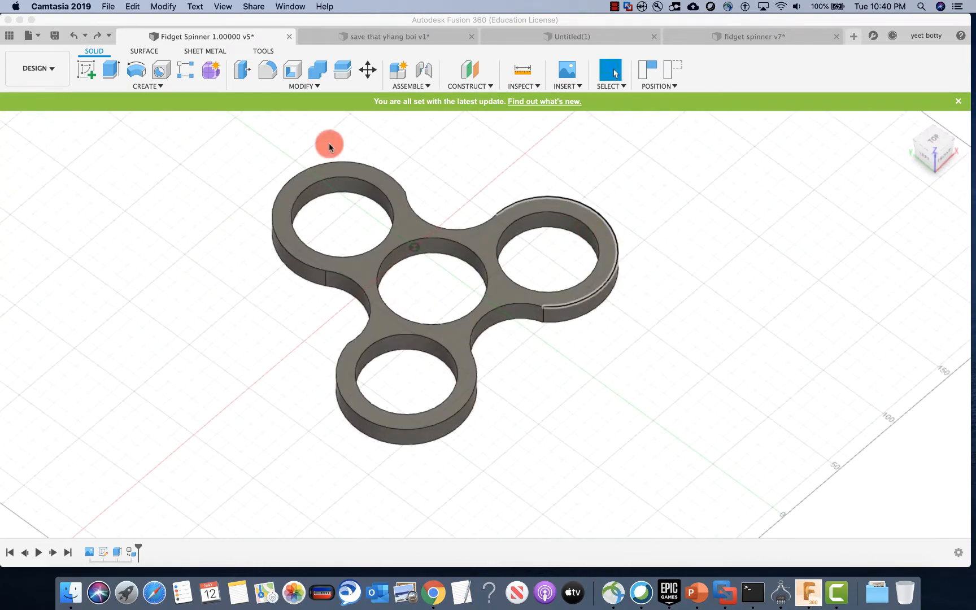
{"action": "left_click", "coordinate": [248, 73]}
{"action": "left_click", "coordinate": [327, 280]}
{"action": "middle_click_drag", "start_coordinate": [703, 341], "coordinate": [285, 294], "text": "shift"}
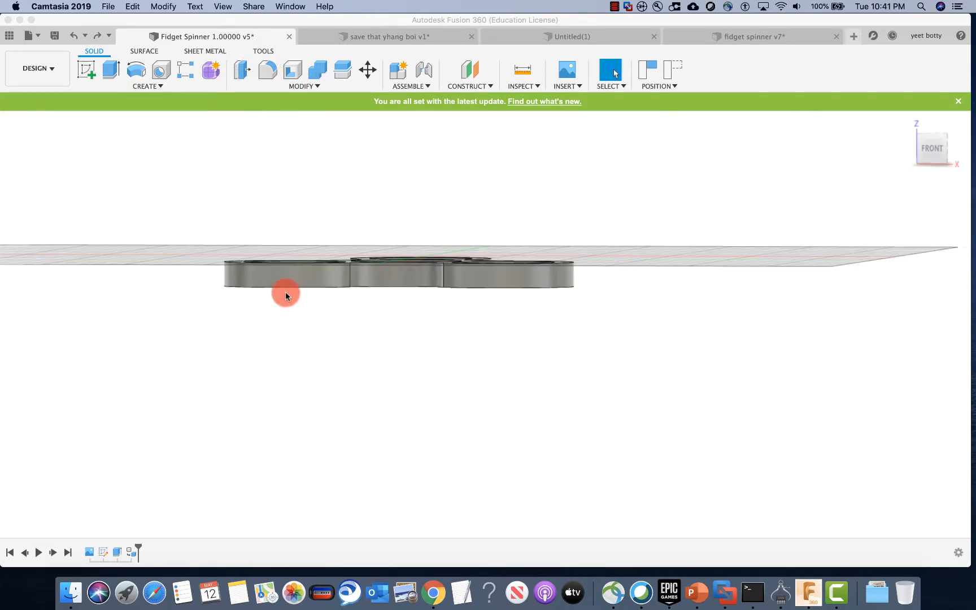
{"action": "middle_click_drag", "start_coordinate": [529, 211], "coordinate": [541, 251], "text": "shift"}
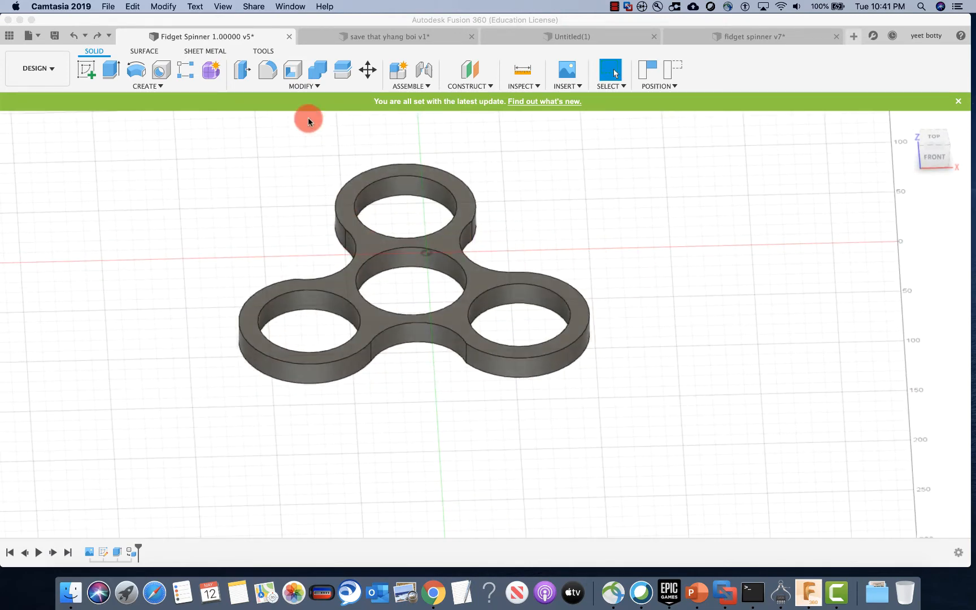
Step: Start a constant-radius fillet and select the six outer side faces around the spinner's perimeter
{"action": "left_click", "coordinate": [300, 86]}
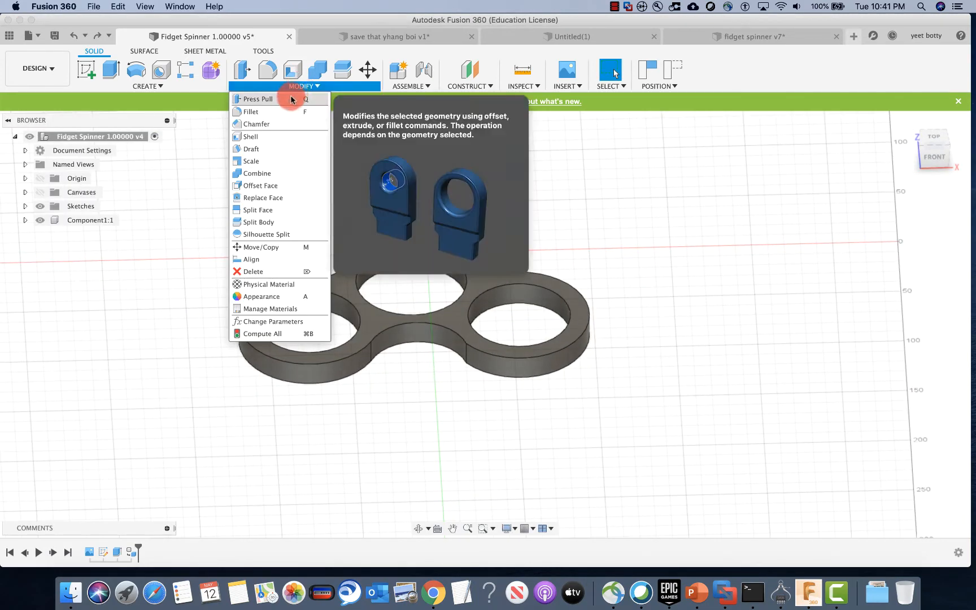
{"action": "left_click", "coordinate": [281, 112]}
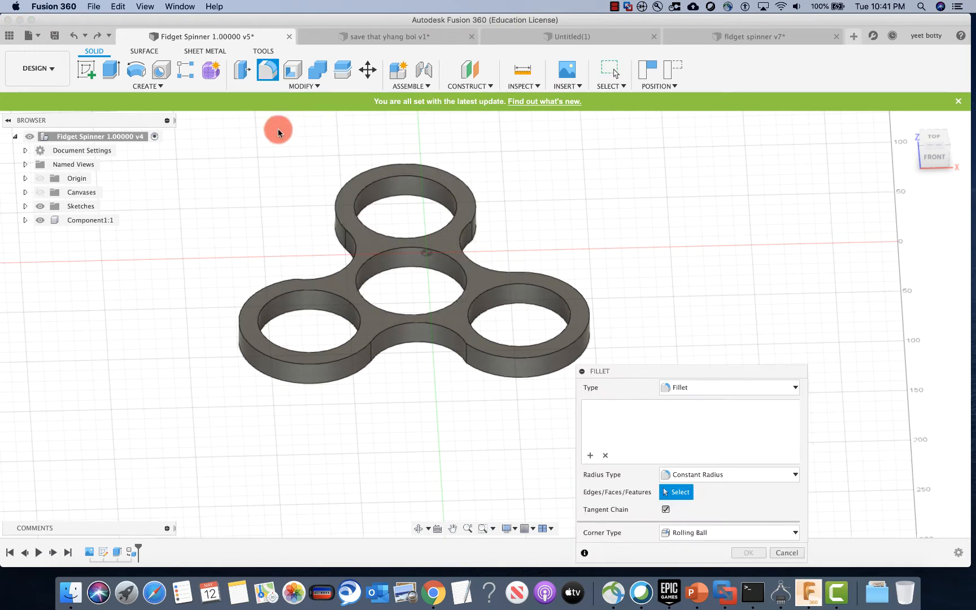
{"action": "middle_click_drag", "start_coordinate": [603, 213], "coordinate": [603, 173], "text": "shift"}
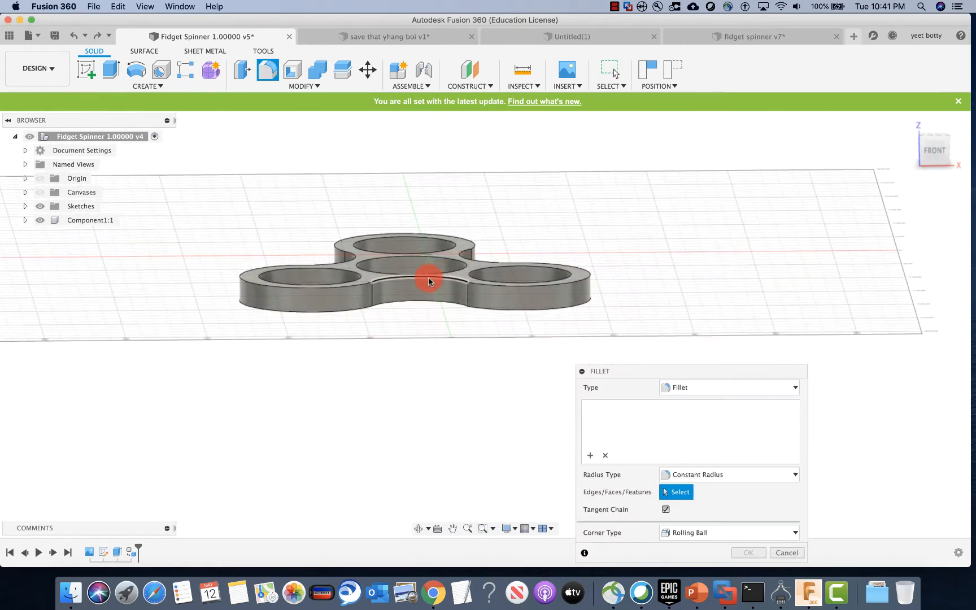
{"action": "left_click", "coordinate": [395, 290]}
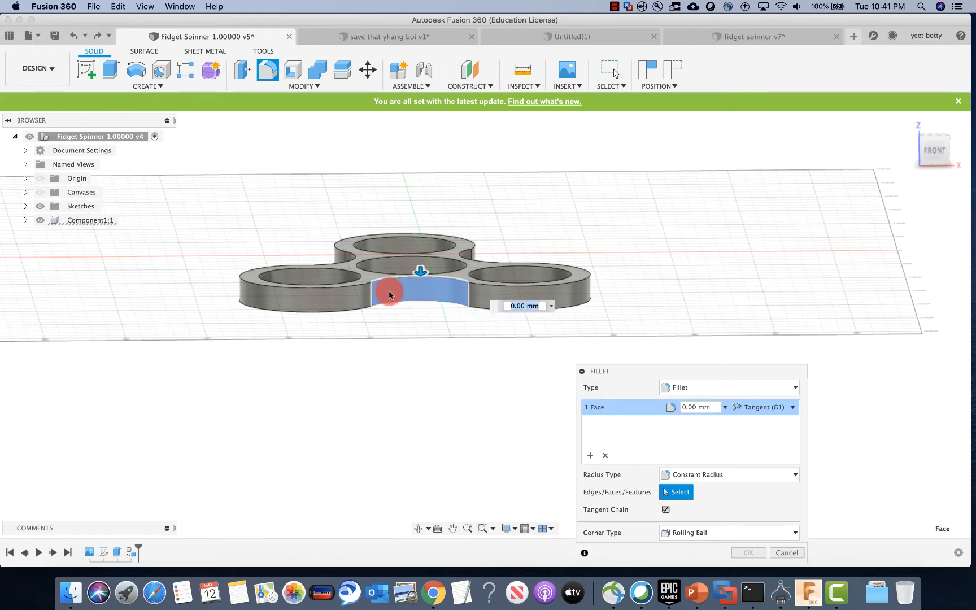
{"action": "left_click", "coordinate": [338, 304]}
{"action": "middle_click_drag", "start_coordinate": [616, 221], "coordinate": [730, 407], "text": "shift"}
{"action": "left_click", "coordinate": [452, 337]}
{"action": "left_click", "coordinate": [440, 289]}
{"action": "left_click", "coordinate": [525, 276]}
{"action": "left_click", "coordinate": [446, 283]}
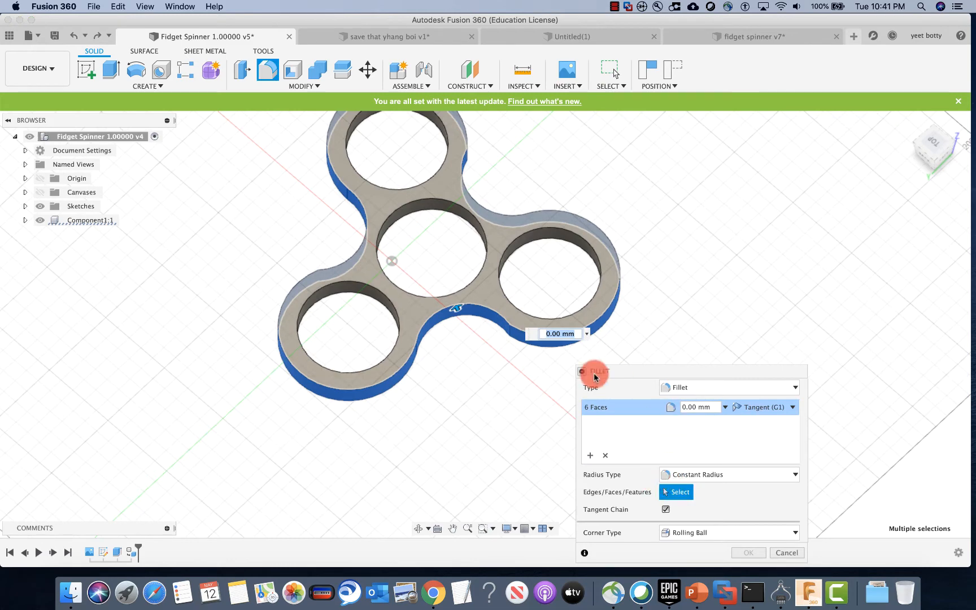
Step: Set the fillet radius for the perimeter faces to 7.49 mm
{"action": "left_click_drag", "start_coordinate": [456, 310], "coordinate": [453, 304]}
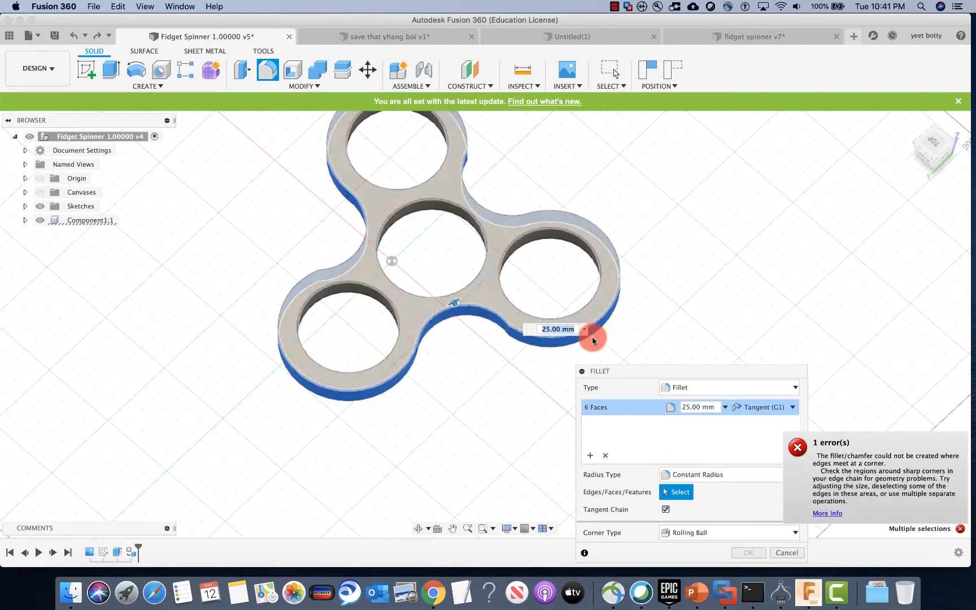
{"action": "key", "text": "BackSpace"}
{"action": "type", "text": "7.49"}
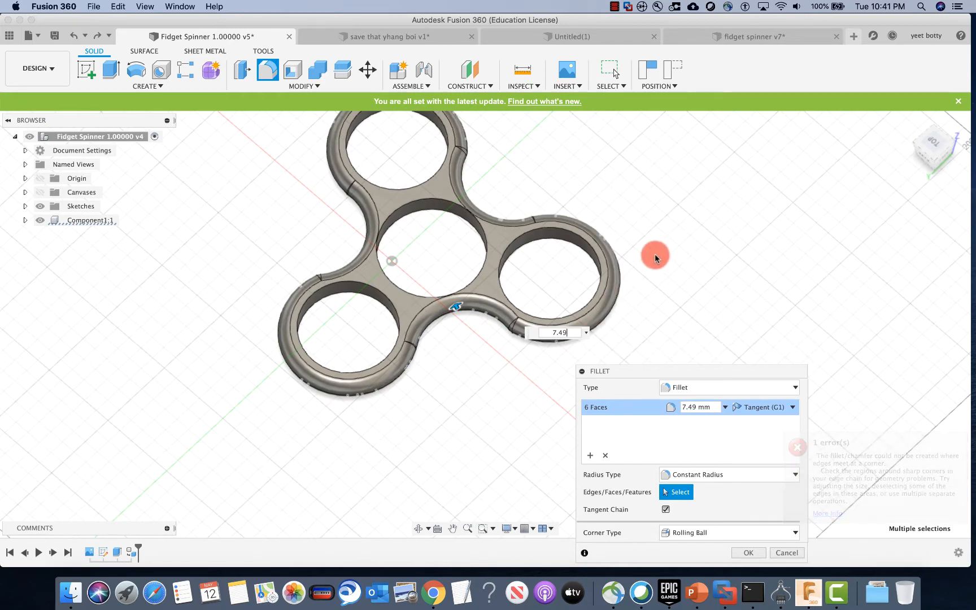
{"action": "middle_click_drag", "start_coordinate": [653, 257], "coordinate": [526, 225], "text": "shift"}
{"action": "scroll", "coordinate": [526, 229], "scroll_direction": "down", "scroll_amount": 1}
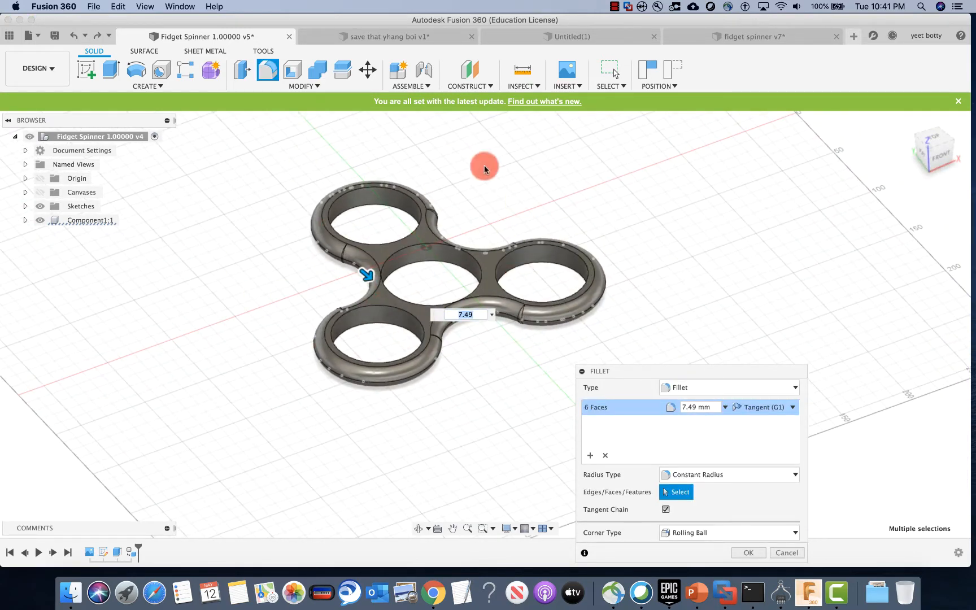
Step: Try a fillet radius of 0.79 mm on the perimeter faces and cancel the fillet
{"action": "mouse_move", "coordinate": [617, 294]}
{"action": "middle_mouse_down", "text": "shift"}
{"action": "mouse_move", "coordinate": [588, 298]}
{"action": "mouse_move", "coordinate": [620, 294]}
{"action": "mouse_move", "coordinate": [598, 299]}
{"action": "middle_mouse_up", "text": "shift"}
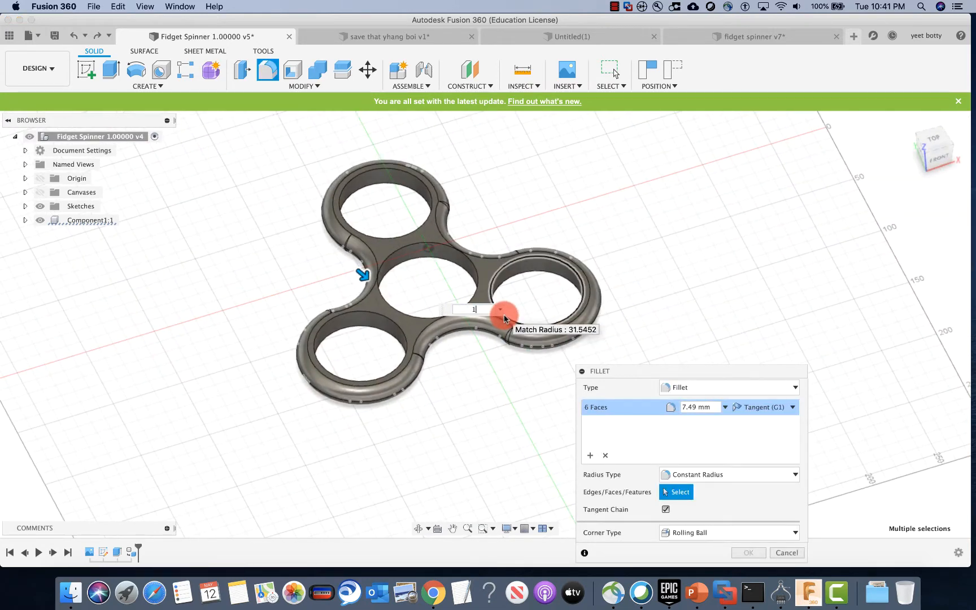
{"action": "key", "text": "BackSpace"}
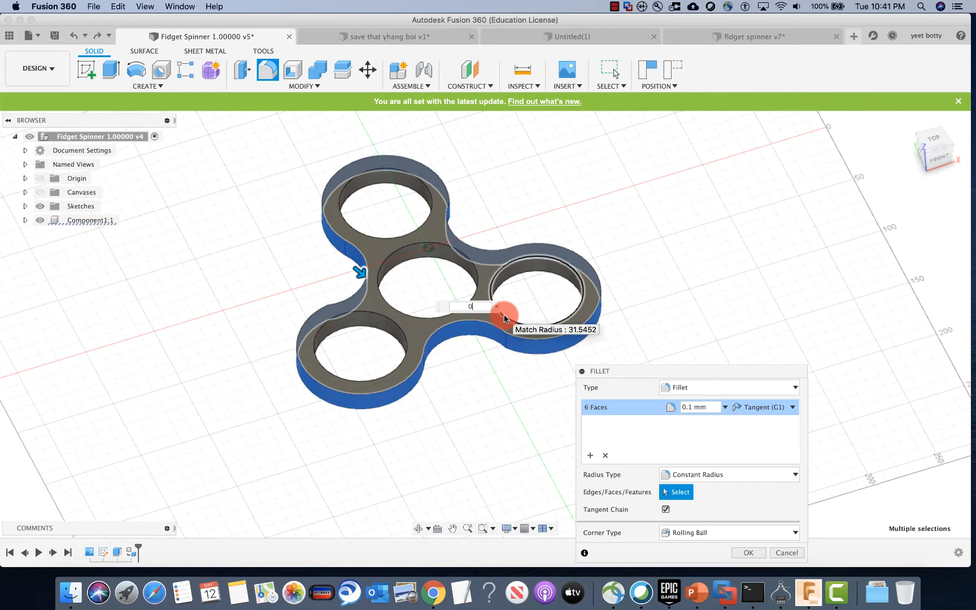
{"action": "type", "text": ".79"}
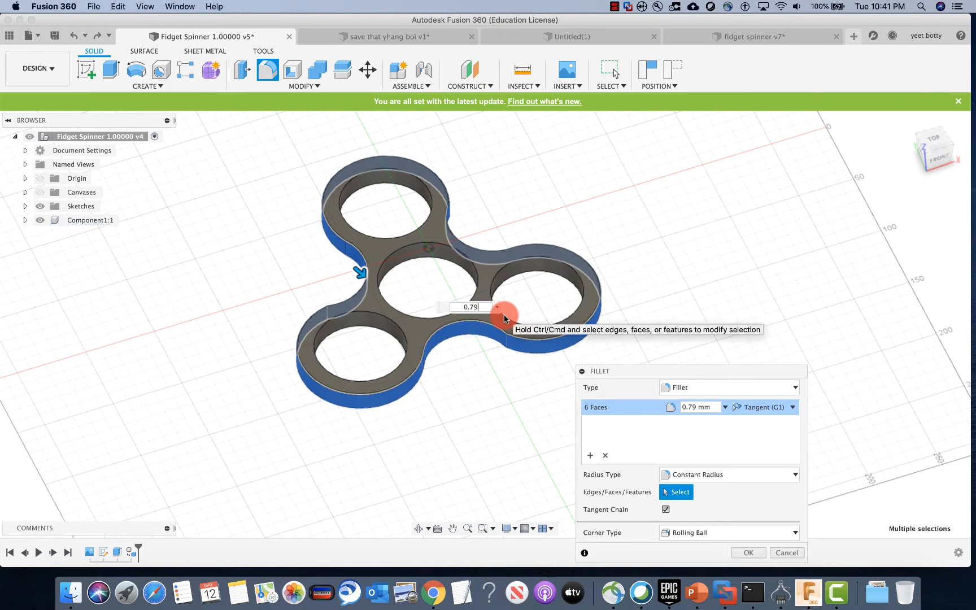
{"action": "key", "text": "Escape"}
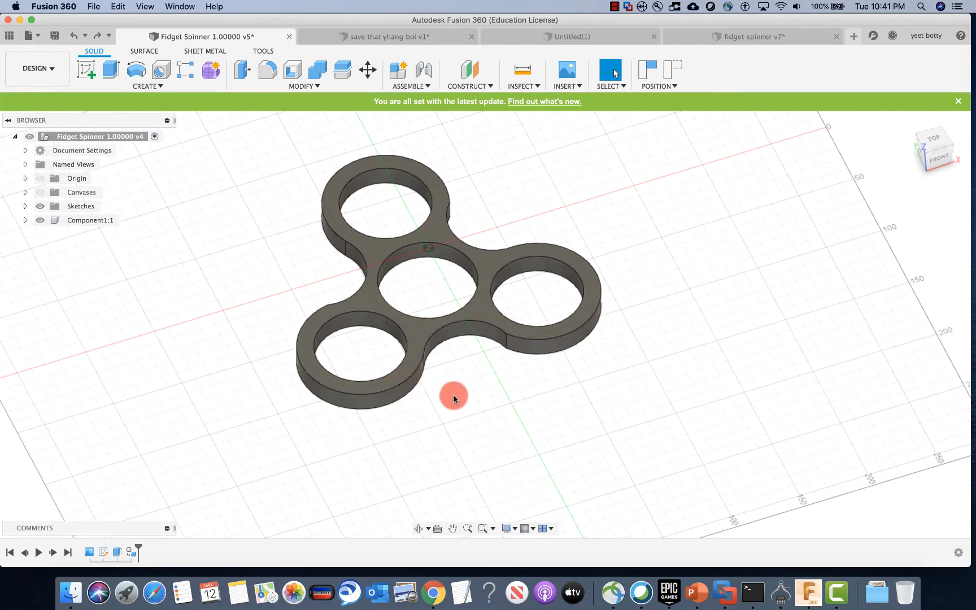
{"action": "key", "text": "f"}
{"action": "middle_click_drag", "start_coordinate": [461, 391], "coordinate": [355, 333], "text": "shift"}
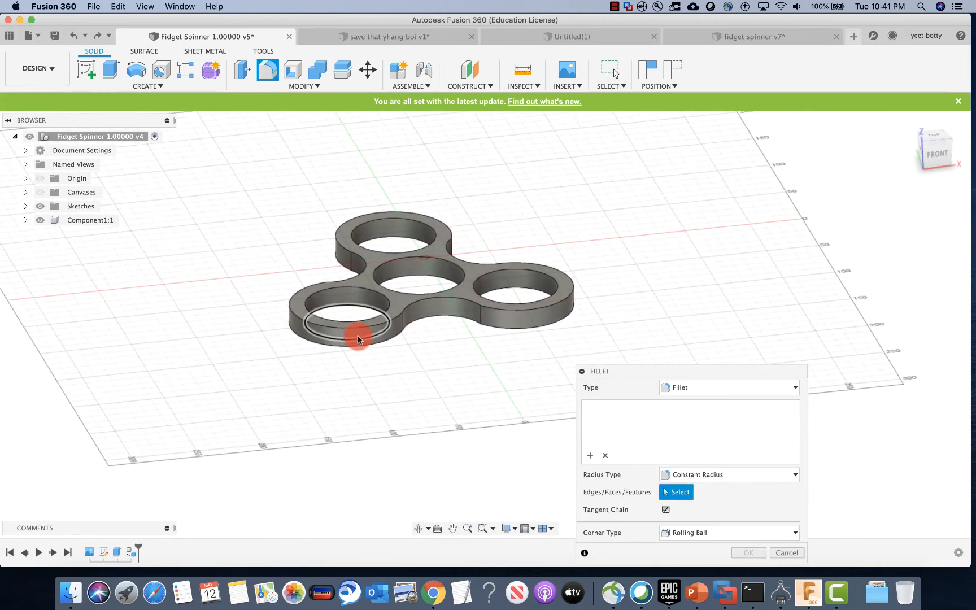
{"action": "left_click", "coordinate": [431, 310]}
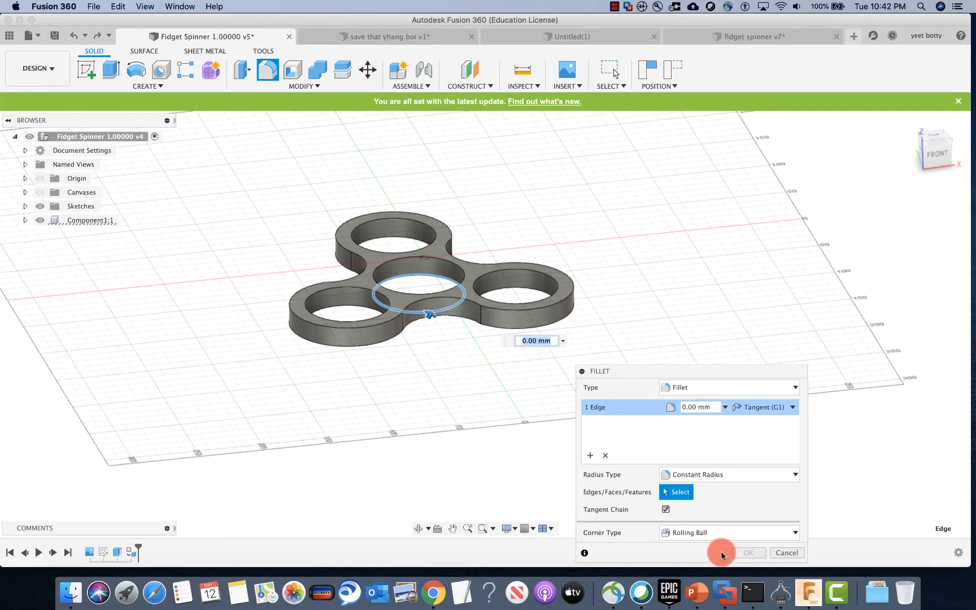
{"action": "left_click", "coordinate": [777, 555]}
{"action": "key", "text": "f"}
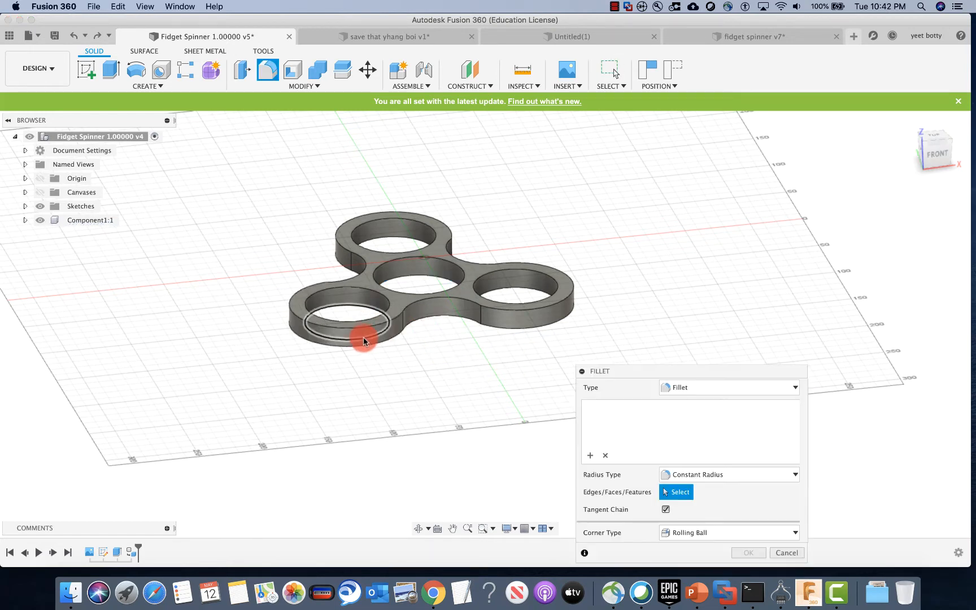
{"action": "left_click", "coordinate": [462, 305]}
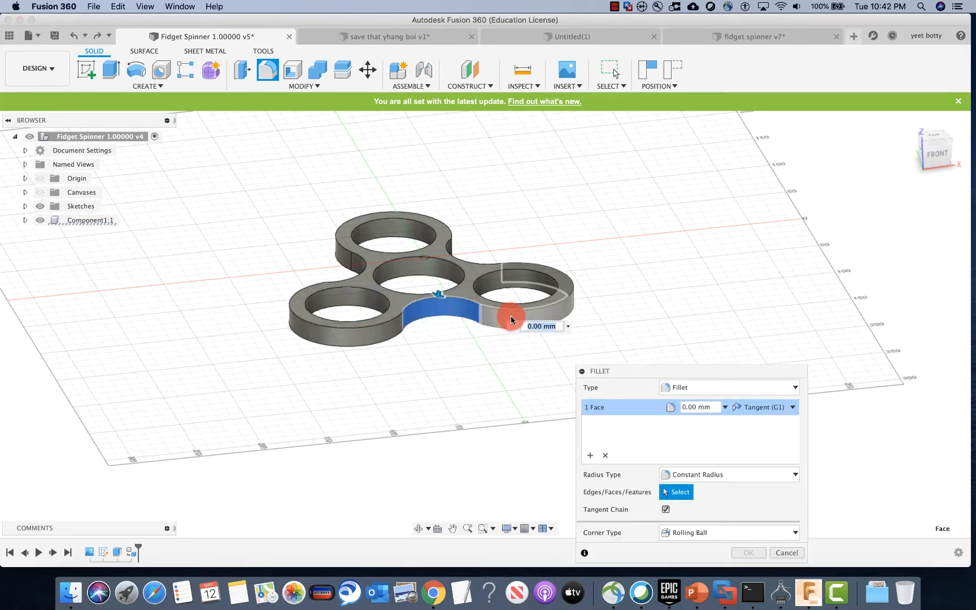
{"action": "left_click", "coordinate": [350, 331]}
{"action": "middle_click_drag", "start_coordinate": [386, 305], "coordinate": [439, 280], "text": "shift"}
{"action": "left_click", "coordinate": [515, 302]}
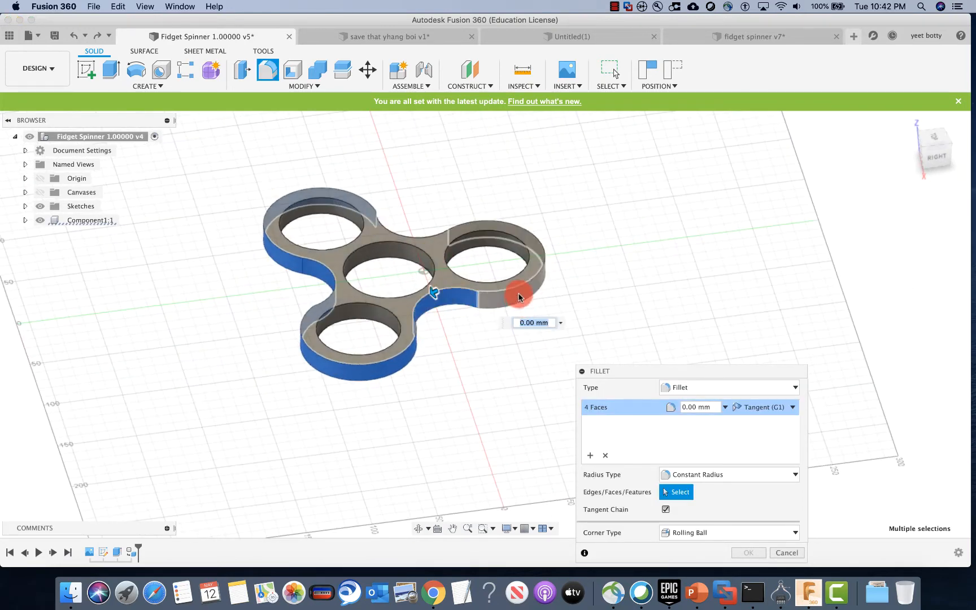
{"action": "middle_click_drag", "start_coordinate": [590, 271], "coordinate": [423, 248], "text": "shift"}
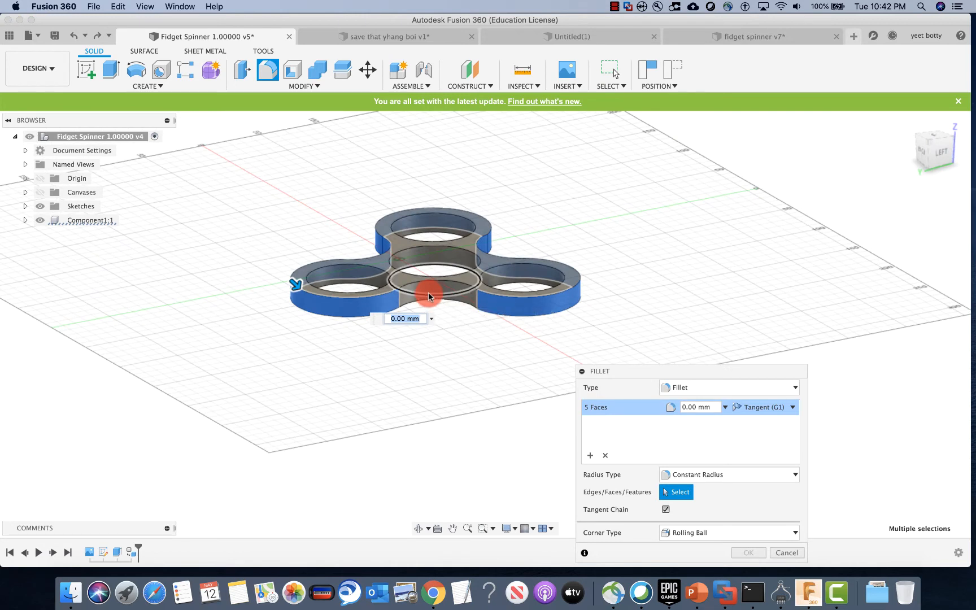
{"action": "left_click", "coordinate": [444, 289]}
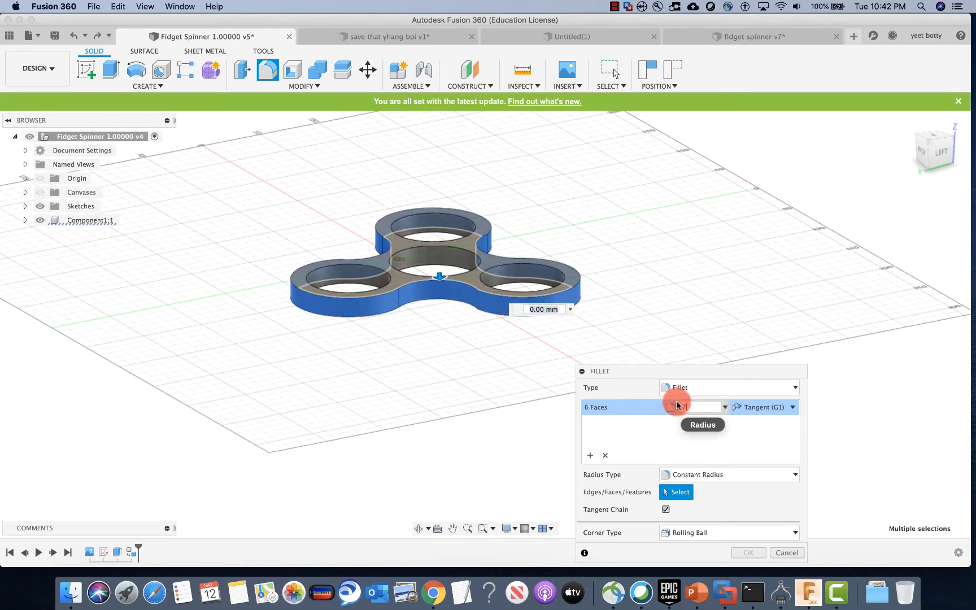
{"action": "key", "text": "Escape"}
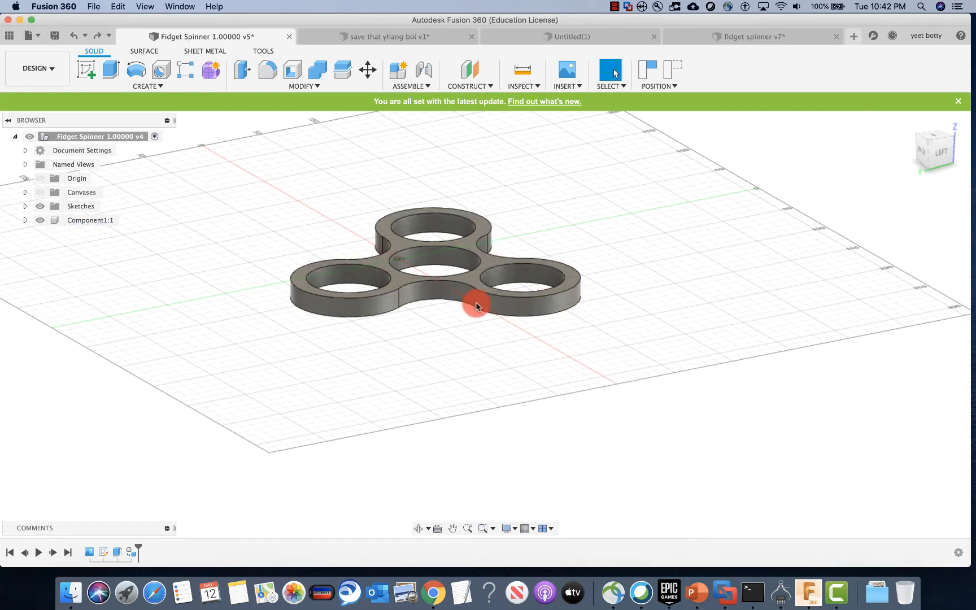
{"action": "key", "text": "f"}
{"action": "left_click", "coordinate": [370, 303]}
{"action": "left_click", "coordinate": [443, 293]}
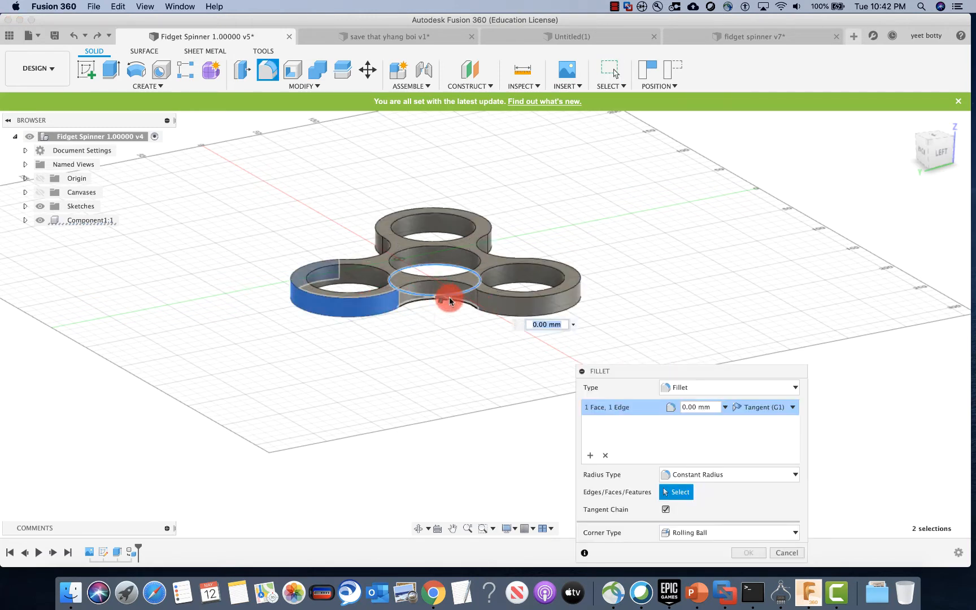
{"action": "key", "text": "Escape"}
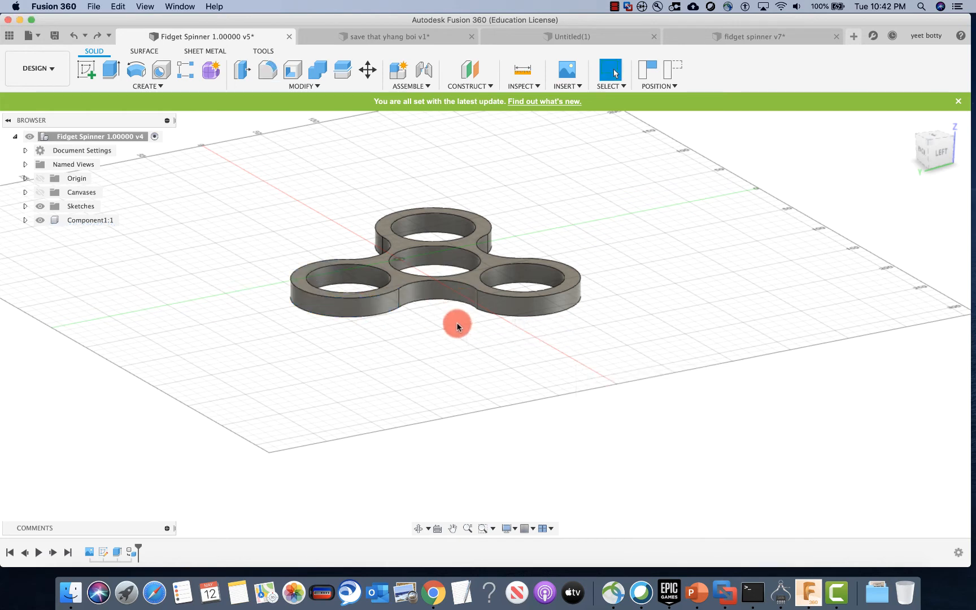
Step: Start a constant-radius fillet and select the spinner's six outer side faces plus the inner wall of one lobe's hole
{"action": "key", "text": "f"}
{"action": "left_click", "coordinate": [347, 302]}
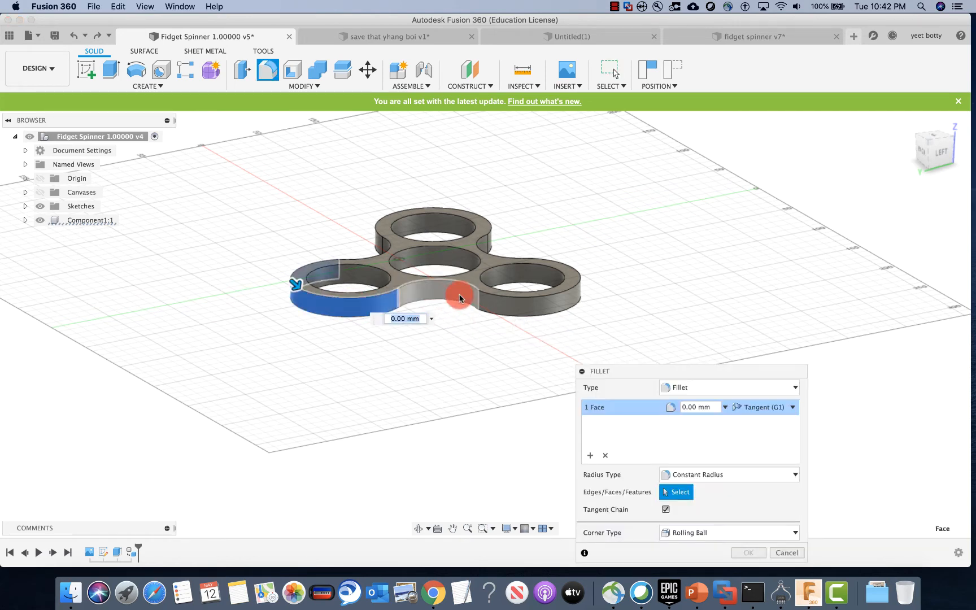
{"action": "left_click", "coordinate": [497, 299]}
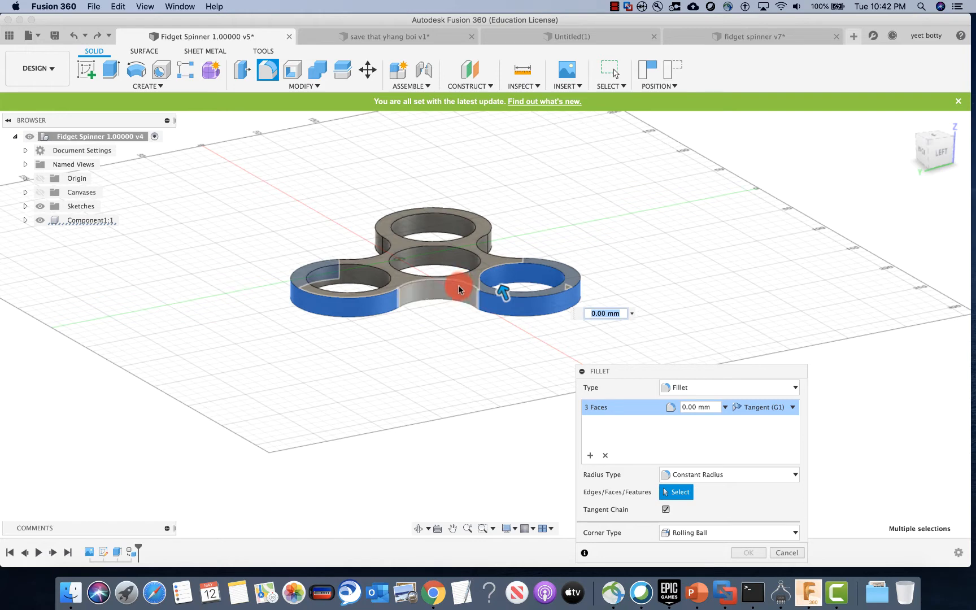
{"action": "left_click", "coordinate": [459, 292]}
{"action": "middle_click_drag", "start_coordinate": [593, 233], "coordinate": [475, 287], "text": "shift"}
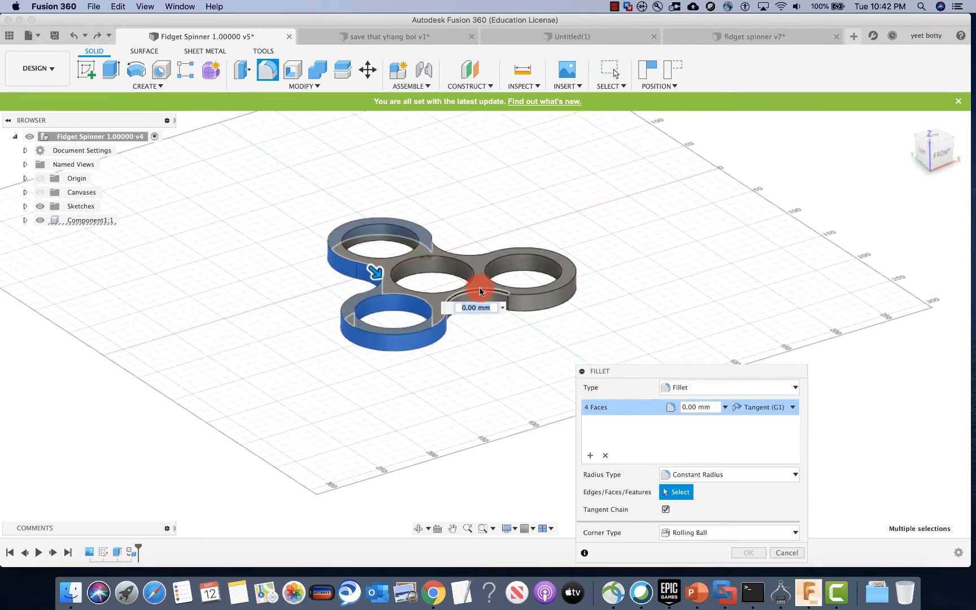
{"action": "left_click", "coordinate": [484, 298]}
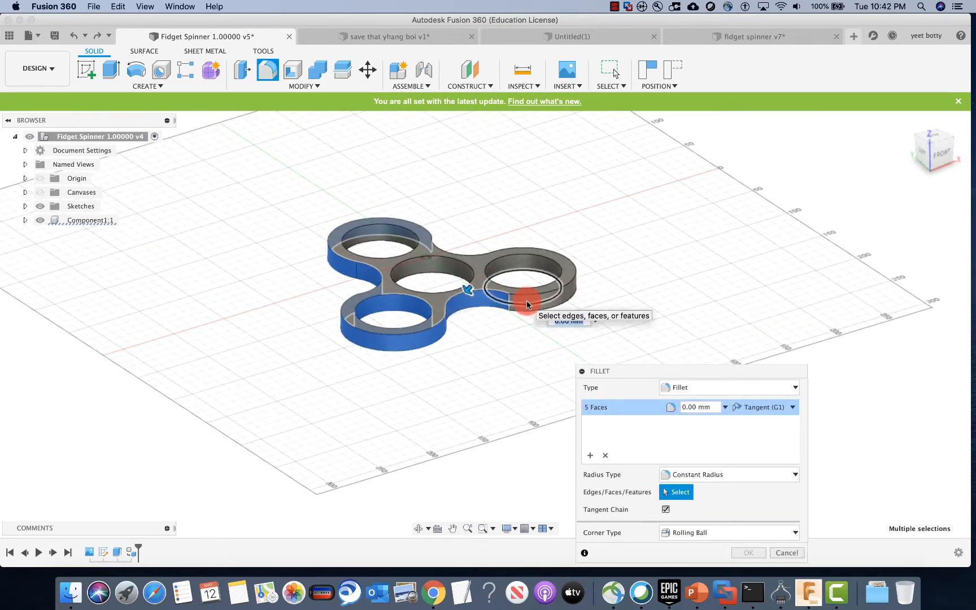
{"action": "left_click", "coordinate": [529, 299]}
{"action": "middle_click_drag", "start_coordinate": [645, 264], "coordinate": [472, 270], "text": "shift"}
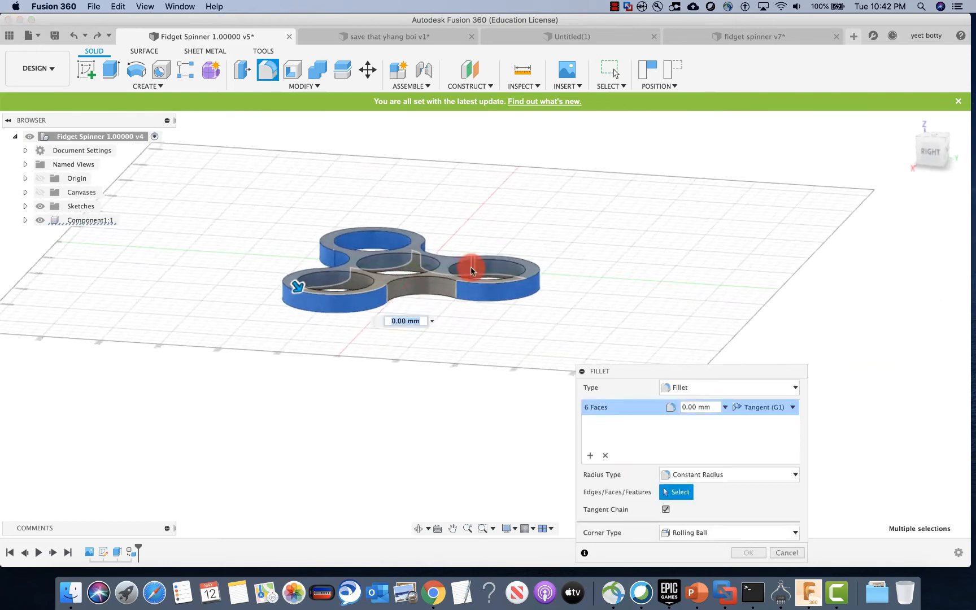
{"action": "left_click", "coordinate": [424, 286]}
Step: Set the fillet radius to 7.49 mm and apply it to the selected faces
{"action": "left_click", "coordinate": [705, 406]}
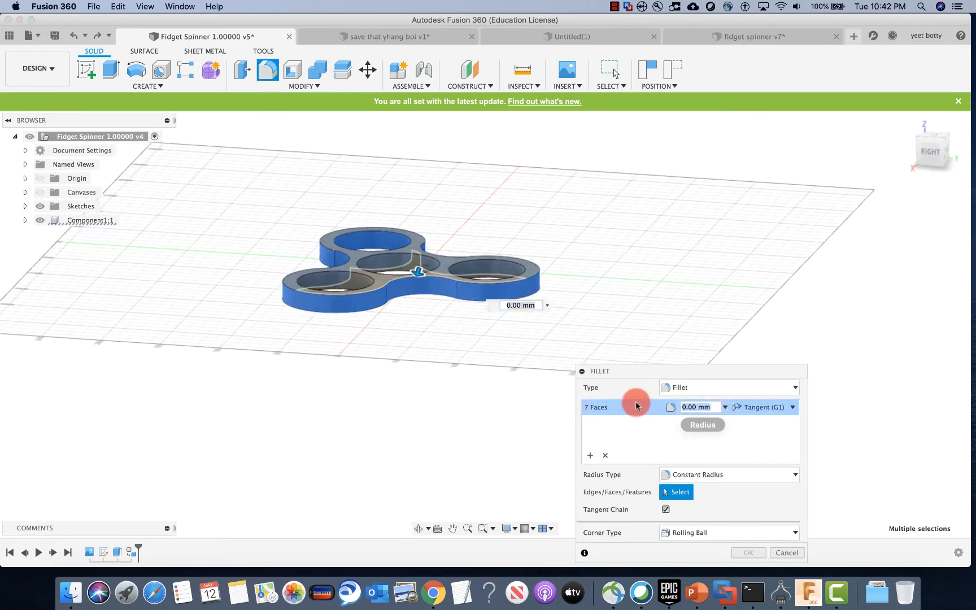
{"action": "key", "text": "BackSpace"}
{"action": "type", "text": "1.5"}
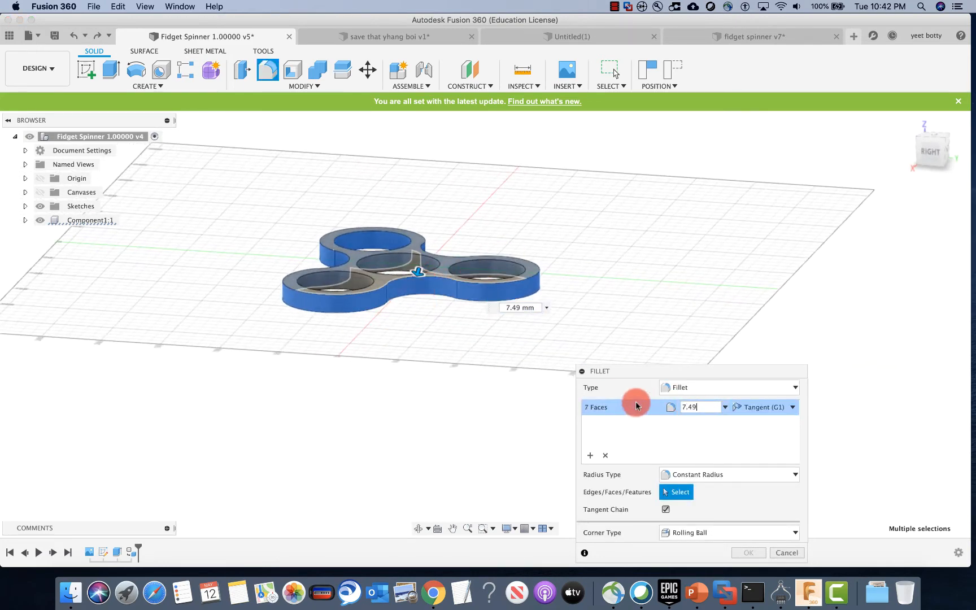
{"action": "key", "text": "Return"}
{"action": "middle_click_drag", "start_coordinate": [635, 401], "coordinate": [470, 348], "text": "shift"}
{"action": "left_click_drag", "start_coordinate": [471, 348], "coordinate": [474, 349]}
{"action": "middle_click_drag", "start_coordinate": [574, 270], "coordinate": [609, 228], "text": "shift"}
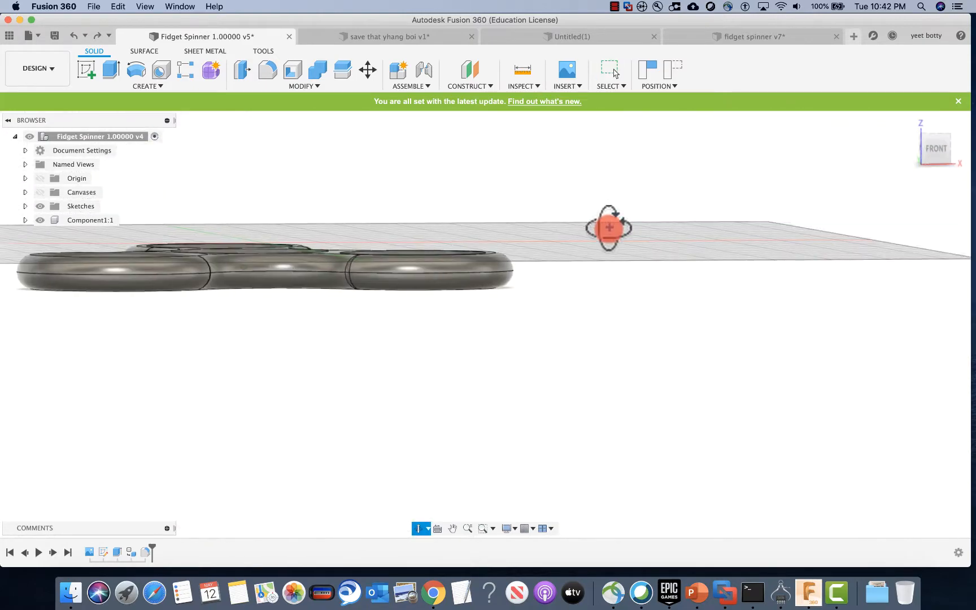
{"action": "middle_click_drag", "start_coordinate": [371, 213], "coordinate": [242, 278], "text": "shift"}
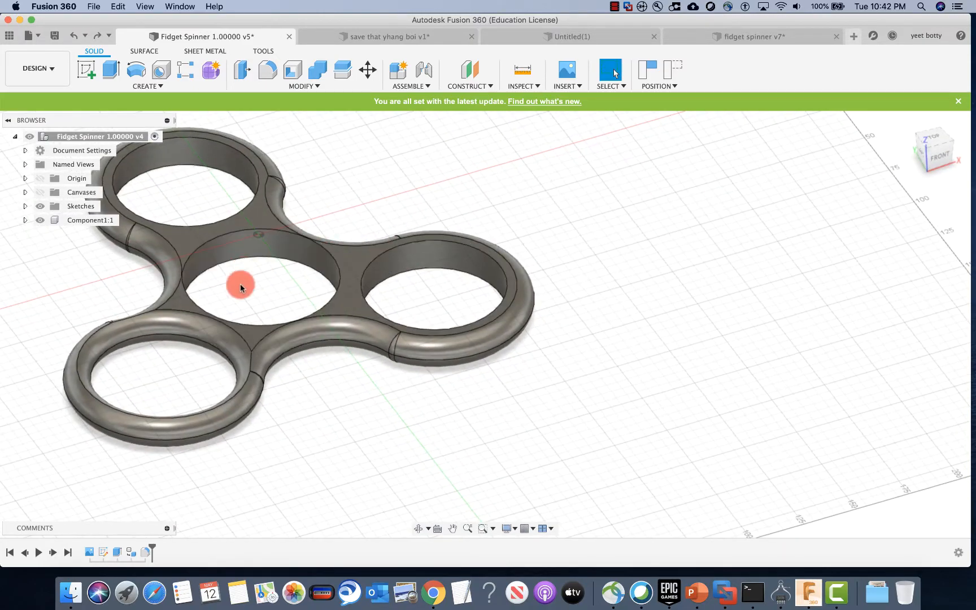
{"action": "middle_click_drag", "start_coordinate": [447, 173], "coordinate": [293, 270], "text": "shift"}
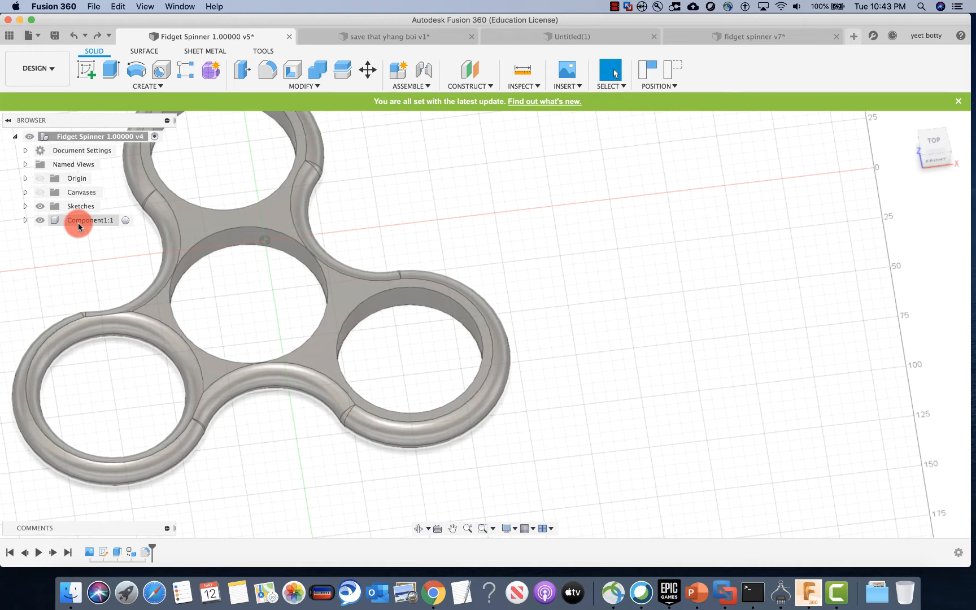
Step: Rename Component1 as Frame in the browser and clear the selection
{"action": "left_click", "coordinate": [79, 225]}
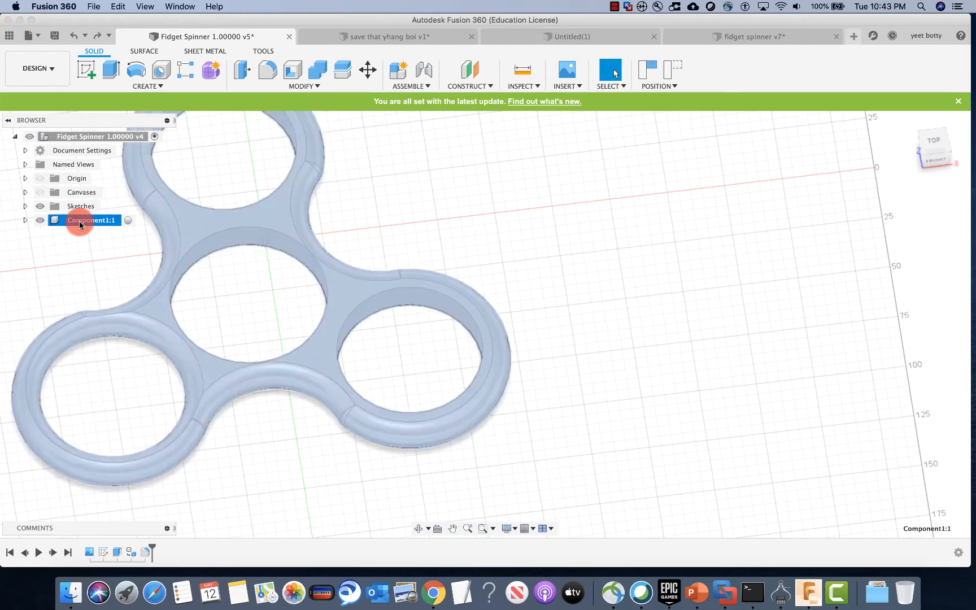
{"action": "double_click", "coordinate": [88, 223]}
{"action": "left_click", "coordinate": [78, 220]}
{"action": "key", "text": "BackSpace"}
{"action": "key", "text": "BackSpace"}
{"action": "key", "text": "BackSpace"}
{"action": "key", "text": "BackSpace"}
{"action": "key", "text": "BackSpace"}
{"action": "key", "text": "BackSpace"}
{"action": "key", "text": "BackSpace"}
{"action": "key", "text": "BackSpace"}
{"action": "key", "text": "BackSpace"}
{"action": "key", "text": "BackSpace"}
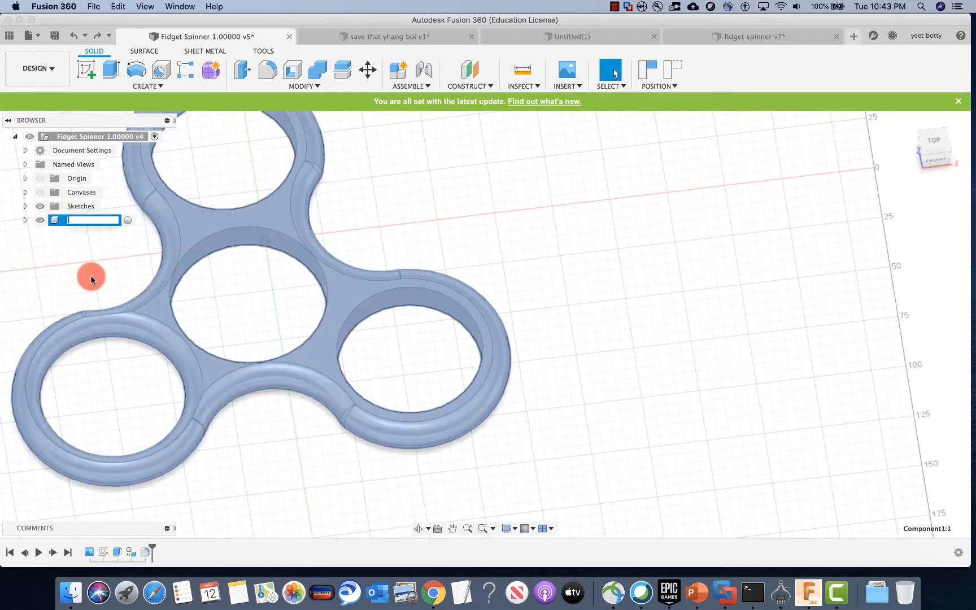
{"action": "type", "text": "Frame"}
{"action": "key", "text": "Return"}
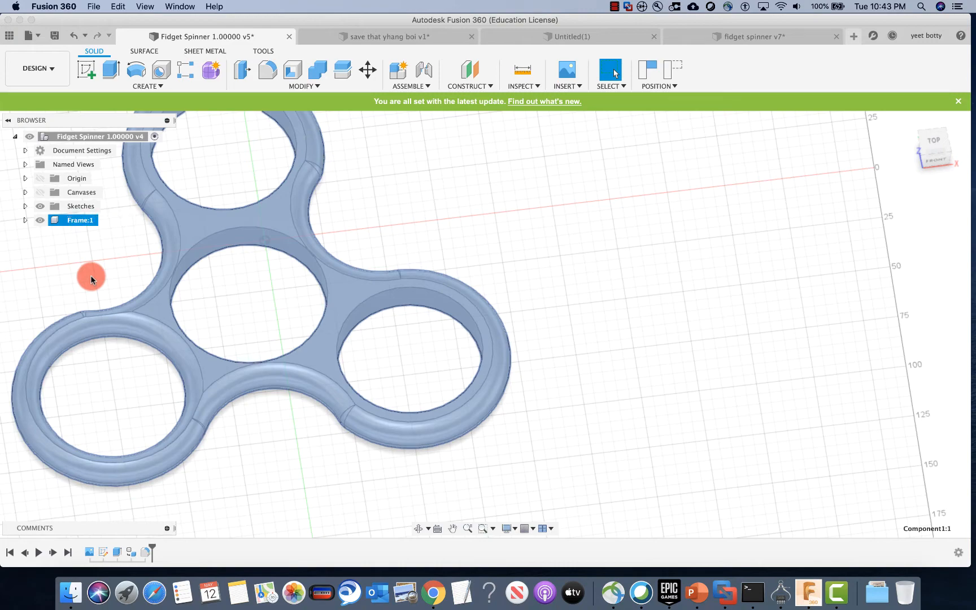
{"action": "left_click", "coordinate": [559, 257]}
Step: Start a new sketch on the XY plane of the spinner
{"action": "middle_click_drag", "start_coordinate": [559, 256], "coordinate": [298, 157], "text": "shift"}
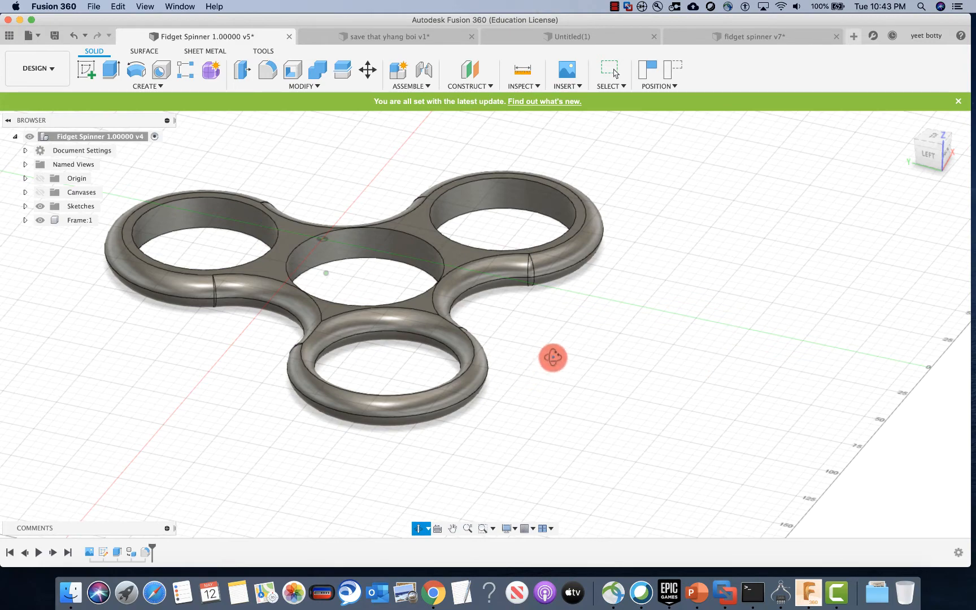
{"action": "middle_click_drag", "start_coordinate": [553, 357], "coordinate": [552, 361], "text": "shift"}
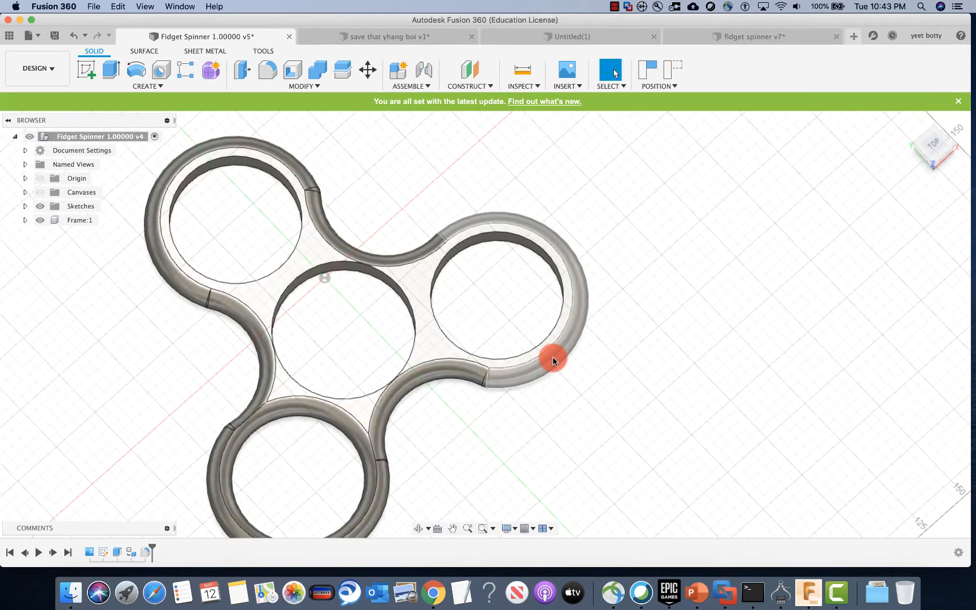
{"action": "middle_click_drag", "start_coordinate": [523, 405], "coordinate": [359, 292], "text": "shift"}
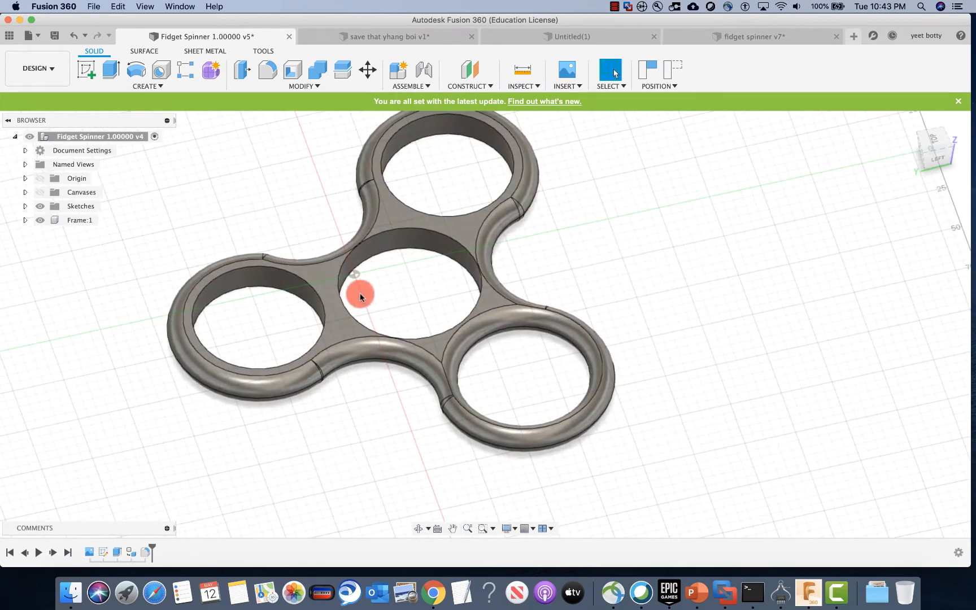
{"action": "left_click", "coordinate": [96, 75]}
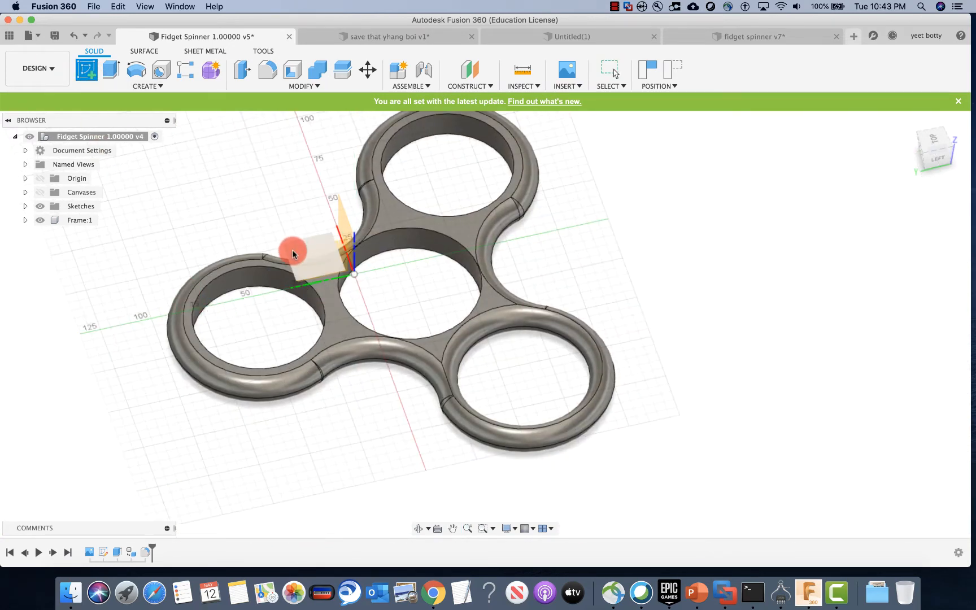
{"action": "left_click", "coordinate": [293, 254]}
{"action": "left_click", "coordinate": [475, 302]}
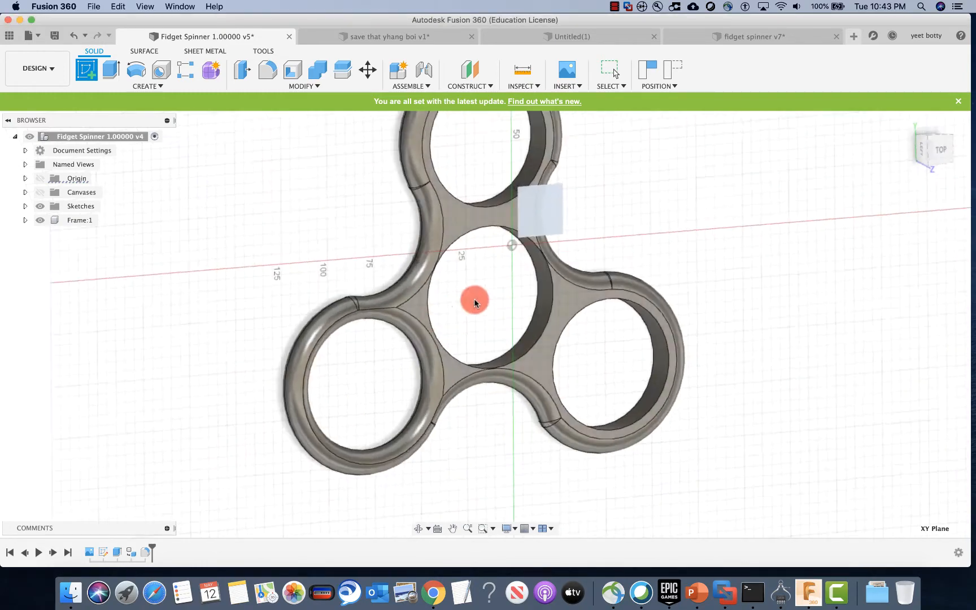
{"action": "mouse_move", "coordinate": [480, 294]}
{"action": "middle_mouse_down"}
{"action": "mouse_move", "coordinate": [533, 300]}
{"action": "mouse_move", "coordinate": [551, 210]}
{"action": "mouse_move", "coordinate": [515, 180]}
{"action": "mouse_move", "coordinate": [507, 158]}
{"action": "mouse_move", "coordinate": [514, 247]}
{"action": "middle_mouse_up"}
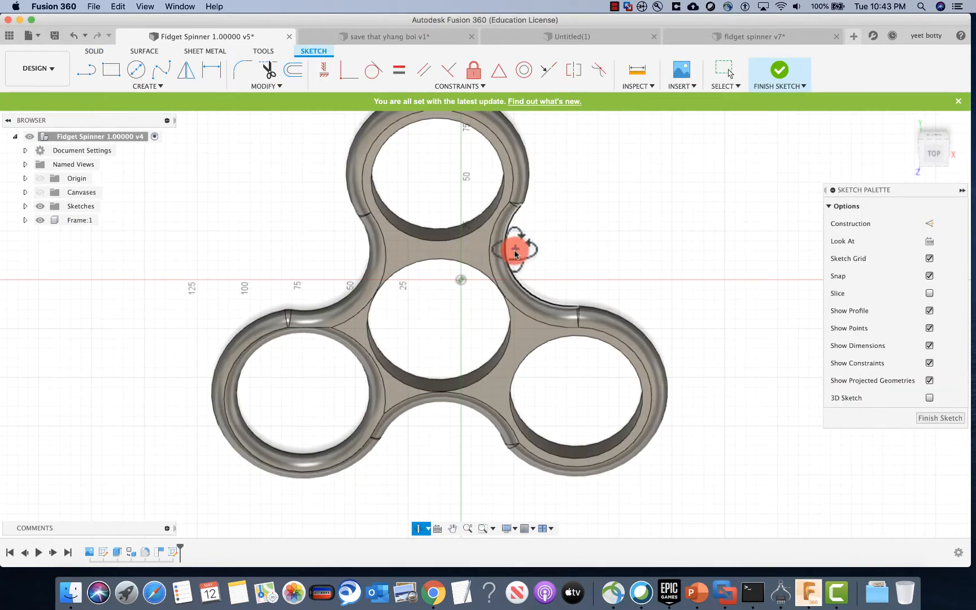
Step: Draw a 2-point circle spanning the spinner's central hole from one edge to the opposite edge
{"action": "left_click", "coordinate": [127, 87]}
{"action": "mouse_move", "coordinate": [124, 111]}
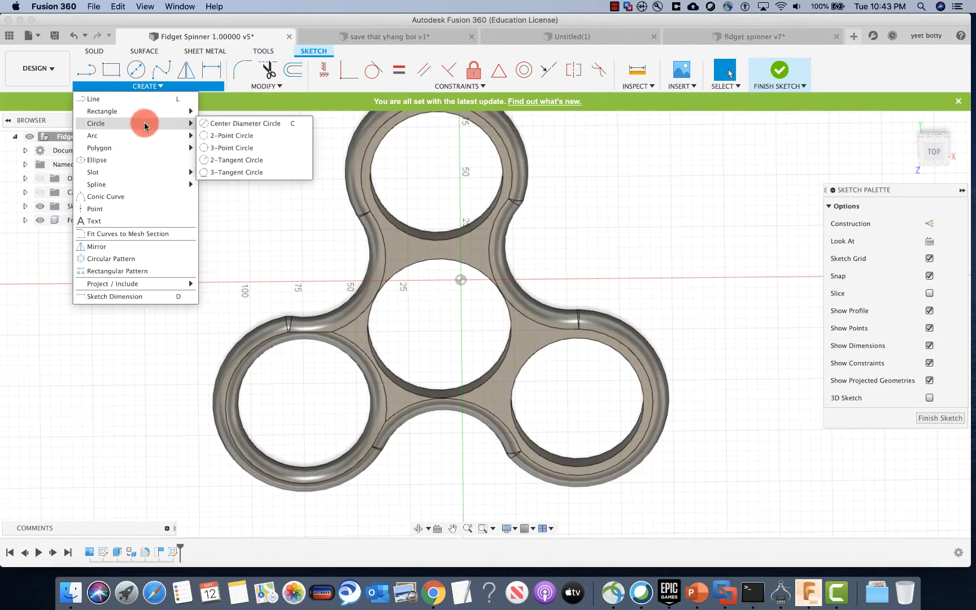
{"action": "left_click", "coordinate": [225, 137]}
{"action": "scroll", "coordinate": [455, 267], "scroll_direction": "up", "scroll_amount": 3}
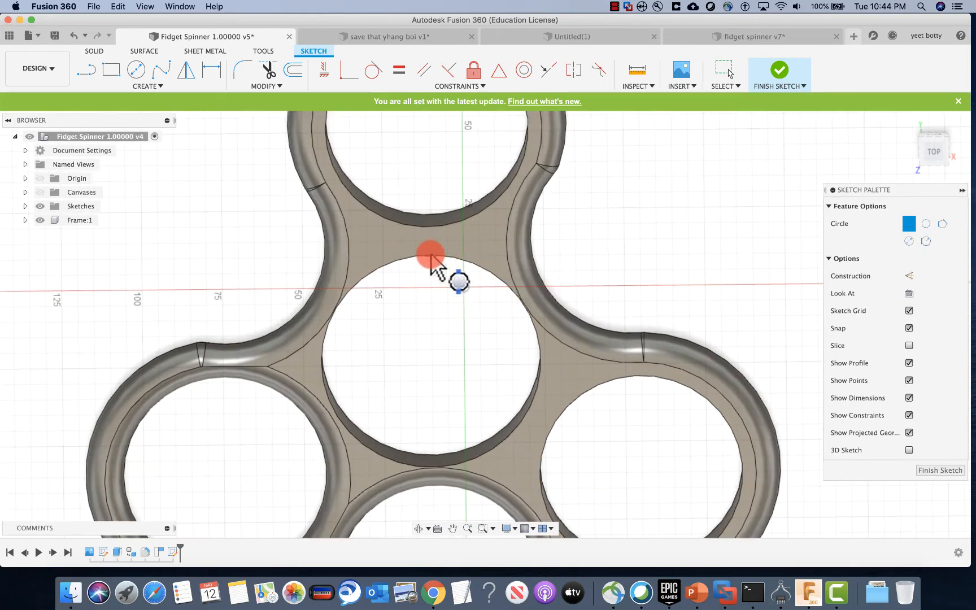
{"action": "scroll", "coordinate": [429, 255], "scroll_direction": "up", "scroll_amount": 4}
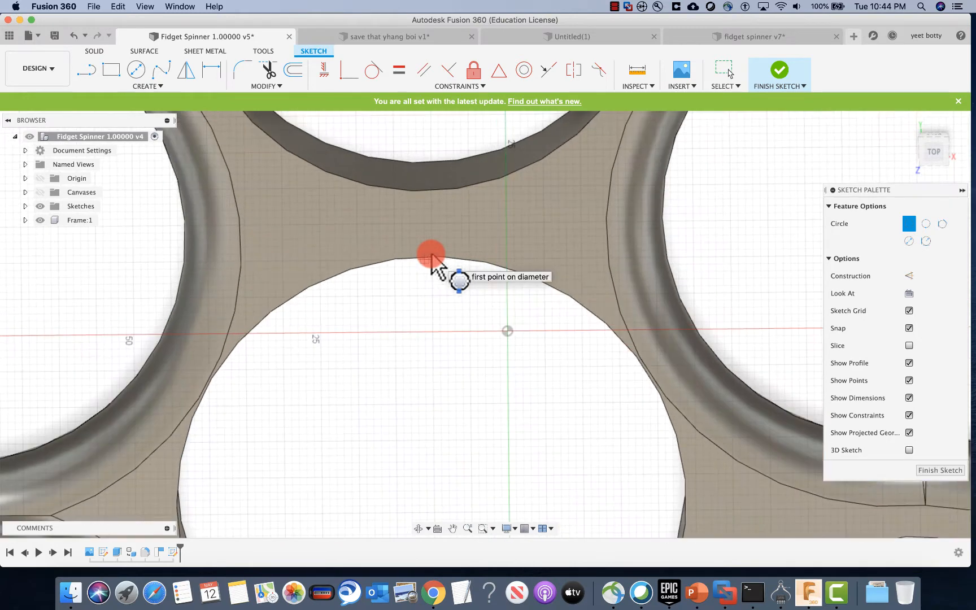
{"action": "scroll", "coordinate": [432, 255], "scroll_direction": "down", "scroll_amount": 1}
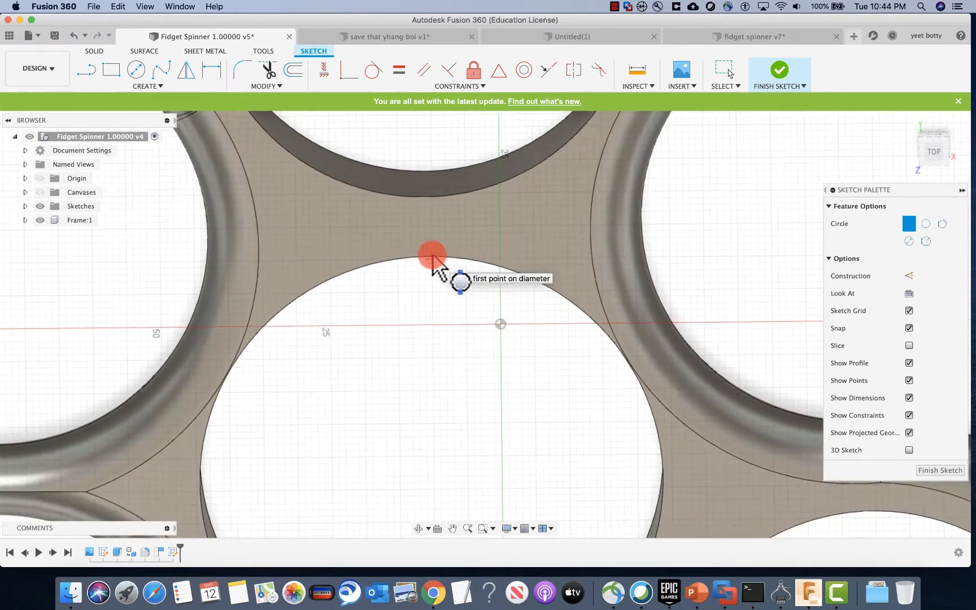
{"action": "left_click", "coordinate": [432, 255]}
{"action": "scroll", "coordinate": [423, 415], "scroll_direction": "down", "scroll_amount": 1}
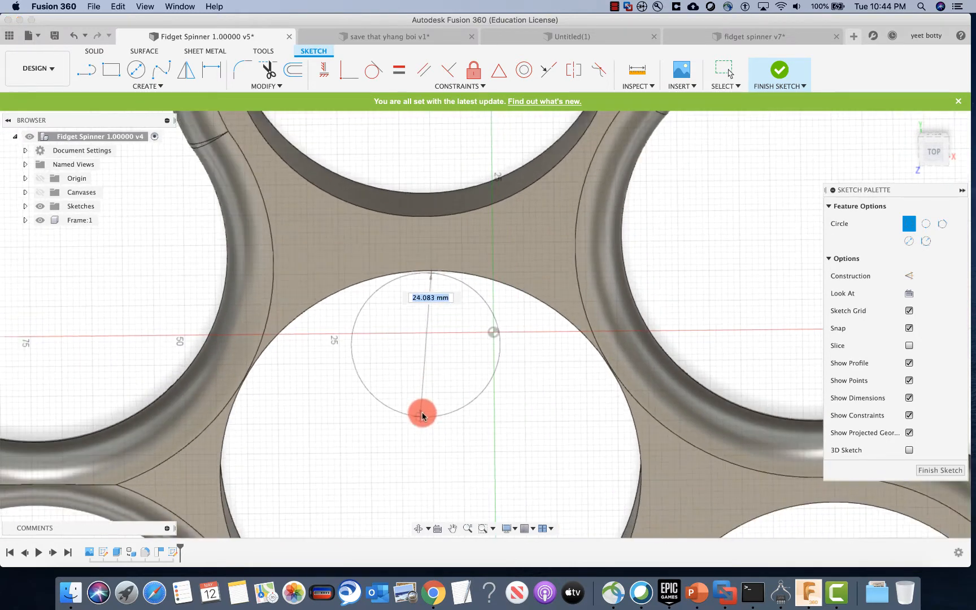
{"action": "middle_click_drag", "start_coordinate": [423, 415], "coordinate": [437, 165]}
{"action": "scroll", "coordinate": [438, 165], "scroll_direction": "up", "scroll_amount": 1}
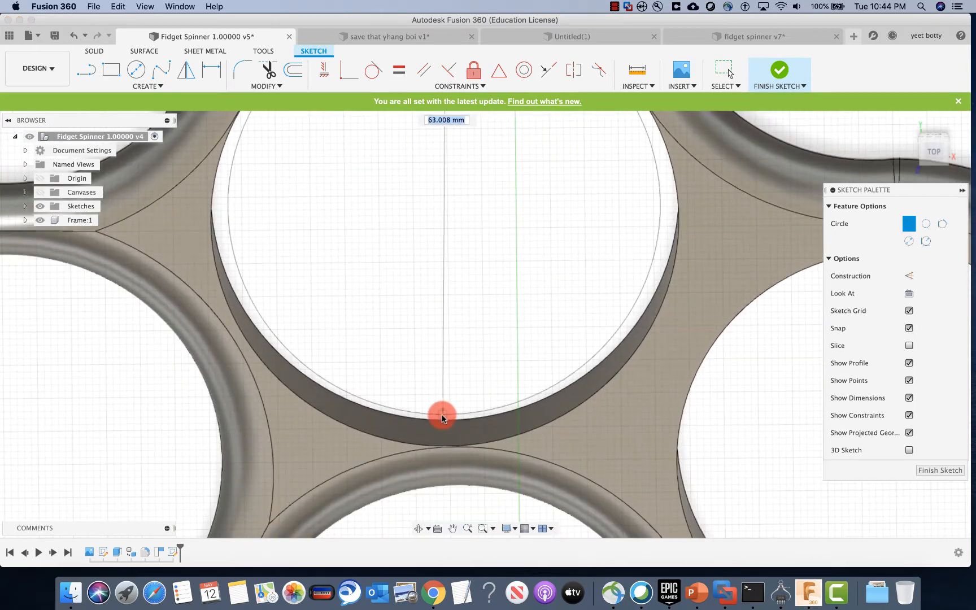
{"action": "left_click", "coordinate": [448, 442]}
{"action": "scroll", "coordinate": [458, 372], "scroll_direction": "up", "scroll_amount": 4}
{"action": "scroll", "coordinate": [458, 372], "scroll_direction": "down", "scroll_amount": 5}
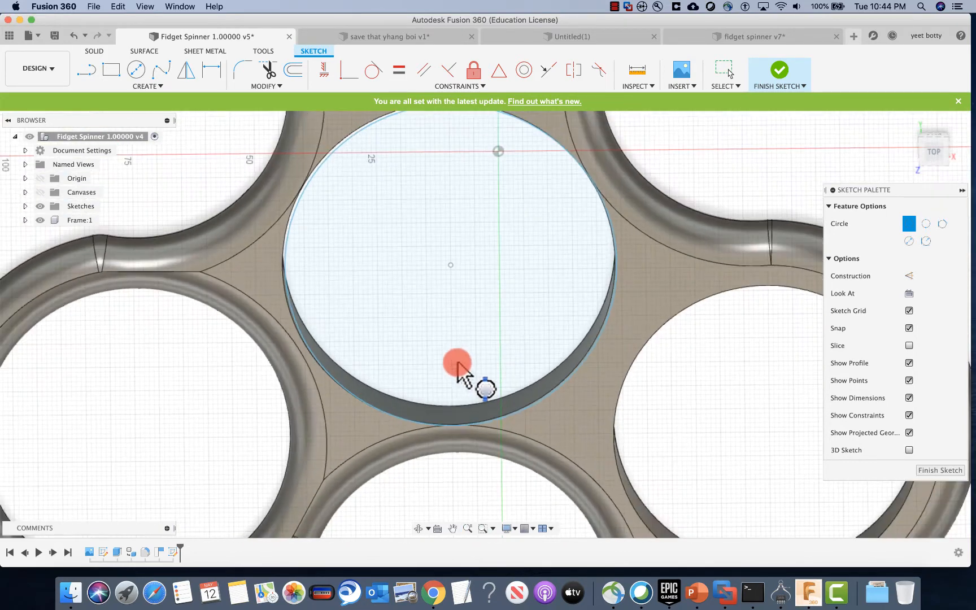
{"action": "scroll", "coordinate": [450, 274], "scroll_direction": "up", "scroll_amount": 3}
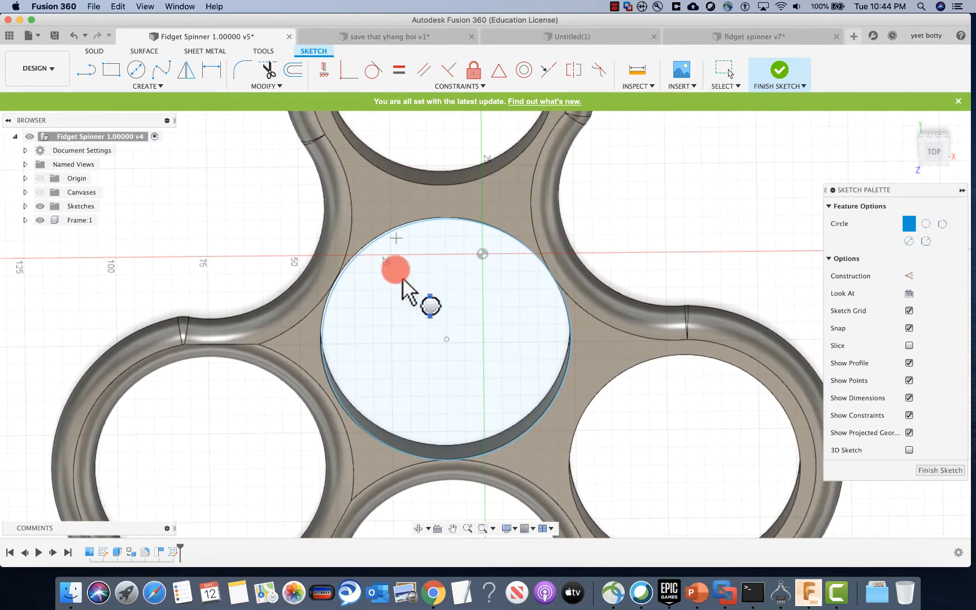
{"action": "right_click", "coordinate": [457, 262]}
{"action": "left_click", "coordinate": [510, 267]}
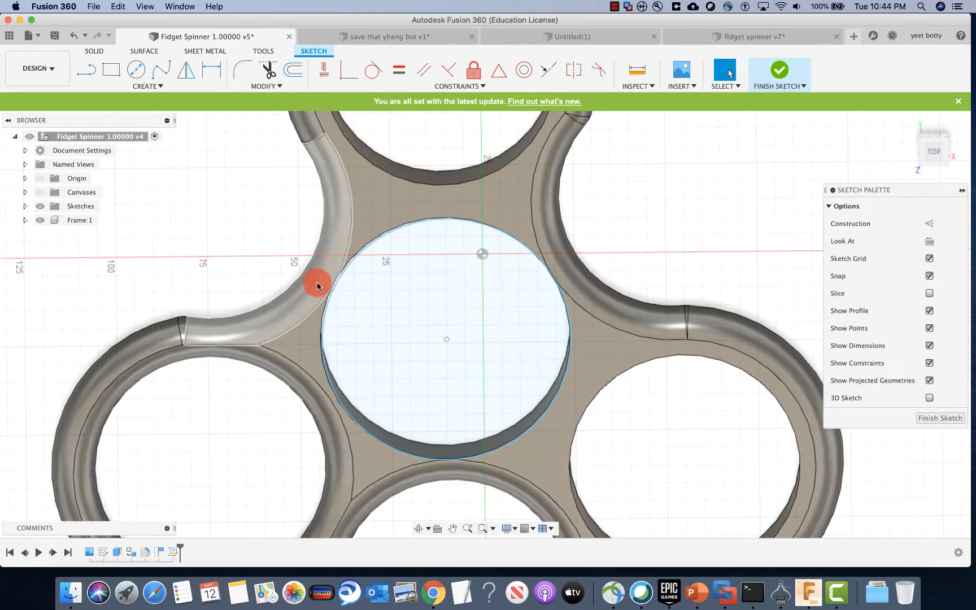
Step: Check the circle's fit against the central hole in the top view and finish the sketch
{"action": "mouse_move", "coordinate": [487, 329]}
{"action": "middle_mouse_down", "text": "shift"}
{"action": "mouse_move", "coordinate": [481, 265]}
{"action": "mouse_move", "coordinate": [363, 354]}
{"action": "mouse_move", "coordinate": [400, 351]}
{"action": "mouse_move", "coordinate": [394, 371]}
{"action": "middle_mouse_up", "text": "shift"}
{"action": "left_click", "coordinate": [906, 122]}
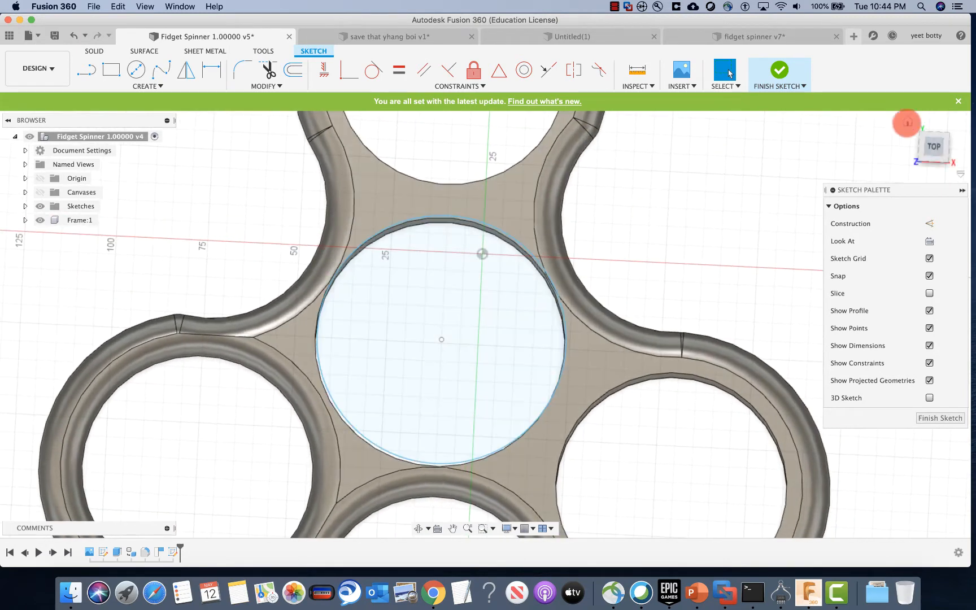
{"action": "left_click", "coordinate": [930, 152]}
{"action": "left_click", "coordinate": [630, 255]}
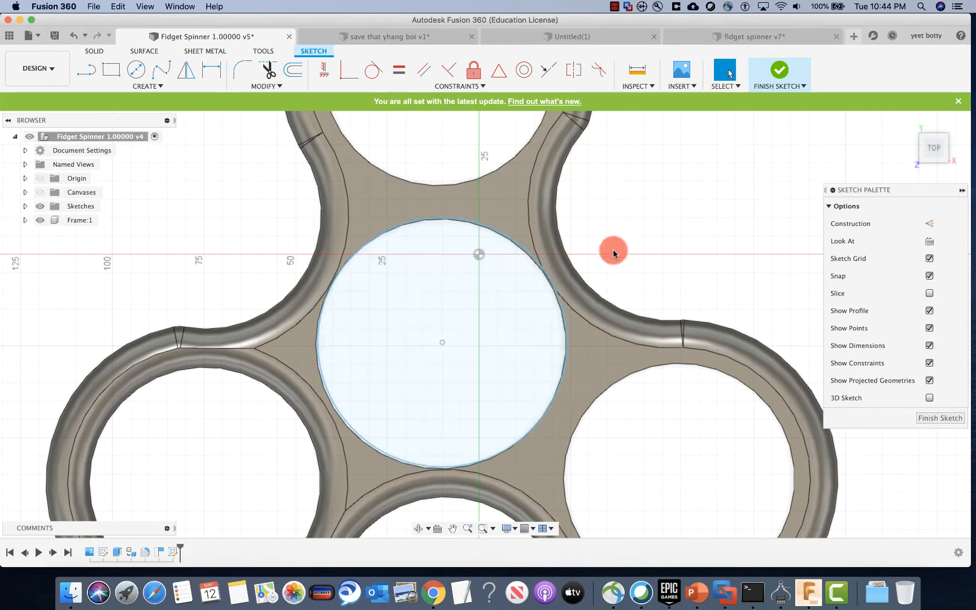
{"action": "middle_click_drag", "start_coordinate": [614, 246], "coordinate": [626, 220], "text": "shift"}
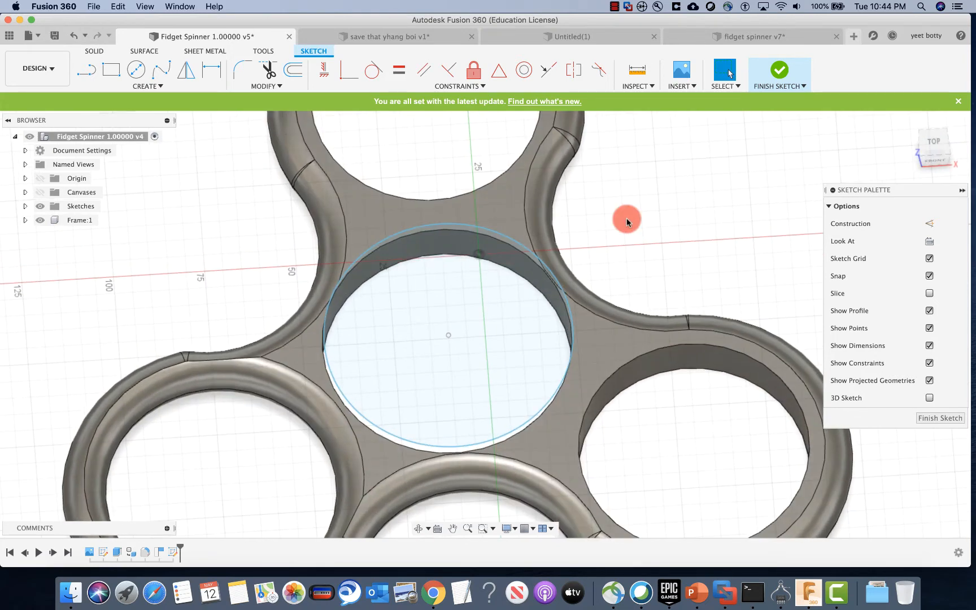
{"action": "left_click", "coordinate": [934, 419]}
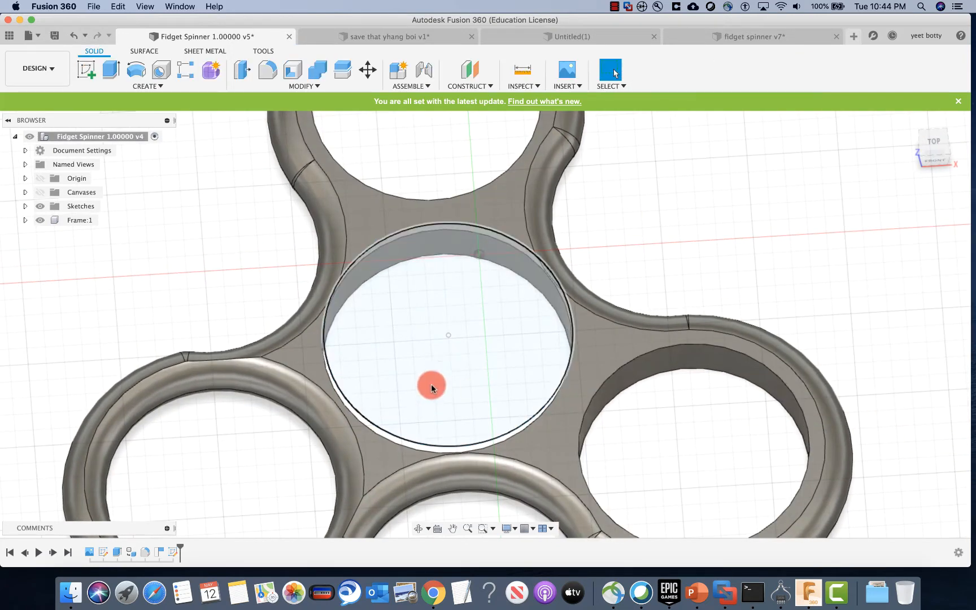
Step: Extrude the central circle profile on two sides, with a side 2 distance of 25 mm down through the frame
{"action": "left_click", "coordinate": [112, 72]}
{"action": "left_click", "coordinate": [366, 355]}
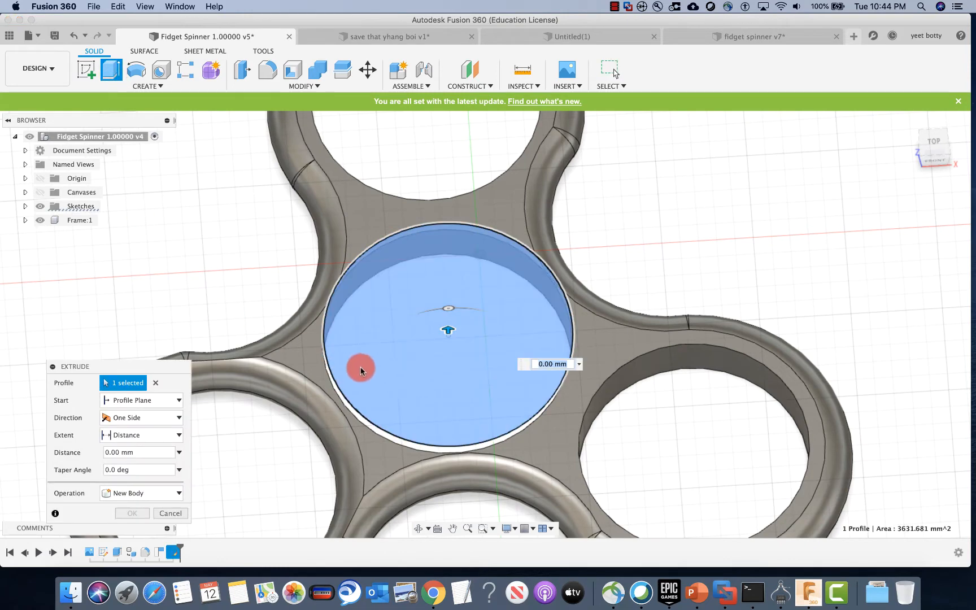
{"action": "middle_click_drag", "start_coordinate": [120, 287], "coordinate": [105, 240], "text": "shift"}
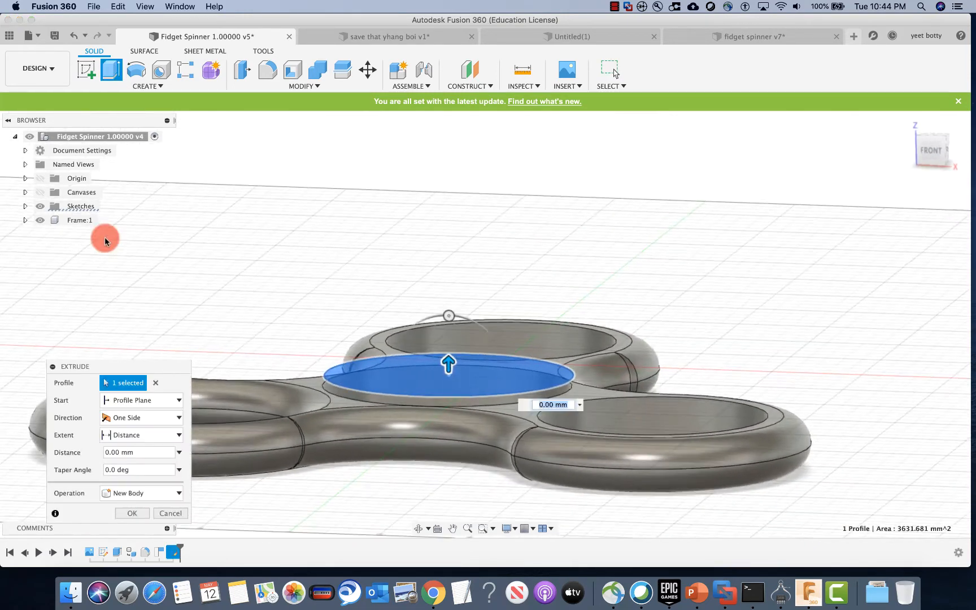
{"action": "left_click", "coordinate": [143, 418]}
{"action": "left_click", "coordinate": [145, 444]}
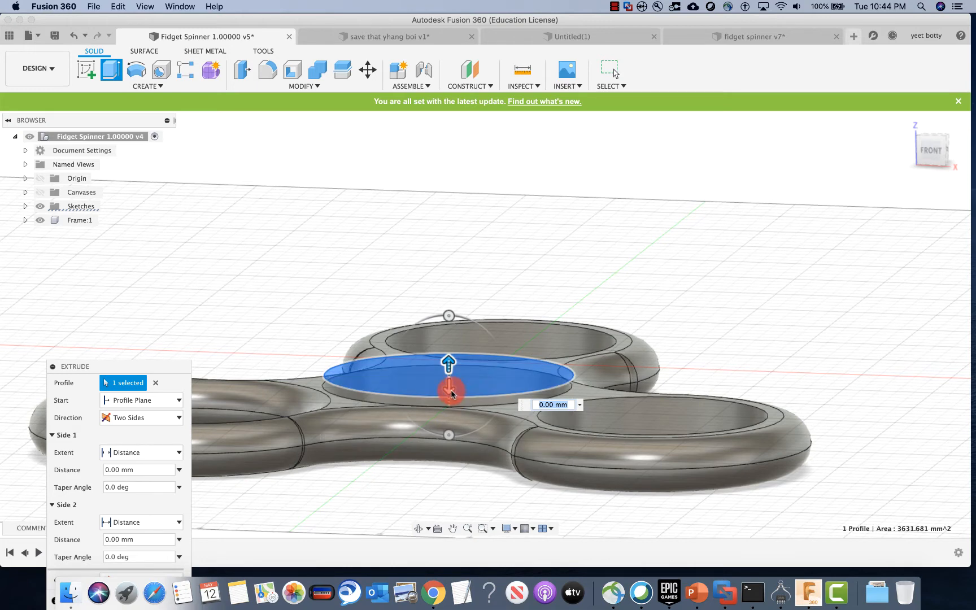
{"action": "left_click_drag", "start_coordinate": [449, 392], "coordinate": [408, 478]}
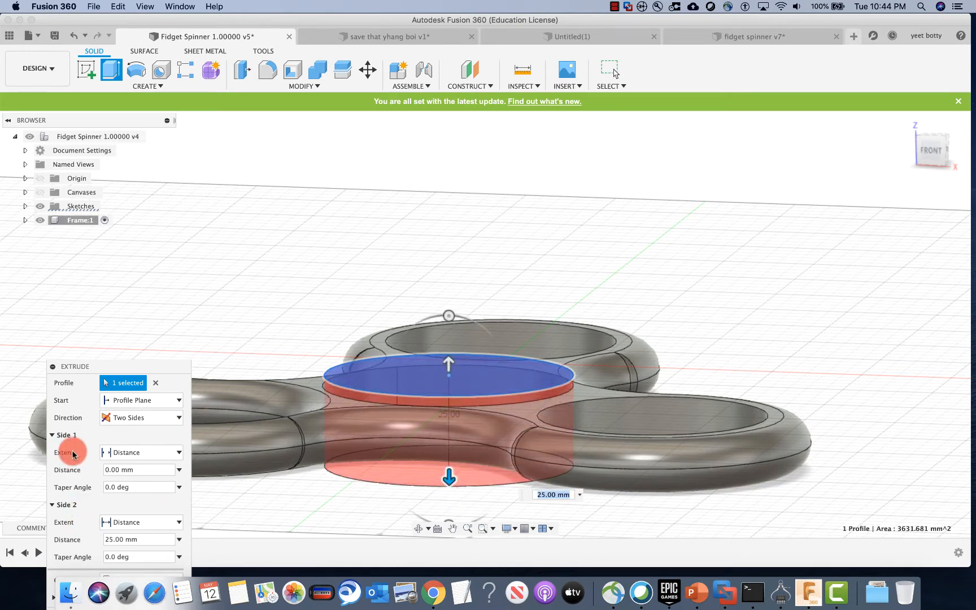
Step: Set the extrusion's operation to New Component and its side 1 distance to 5 mm, and apply it
{"action": "left_click_drag", "start_coordinate": [75, 373], "coordinate": [97, 208]}
{"action": "left_click", "coordinate": [139, 418]}
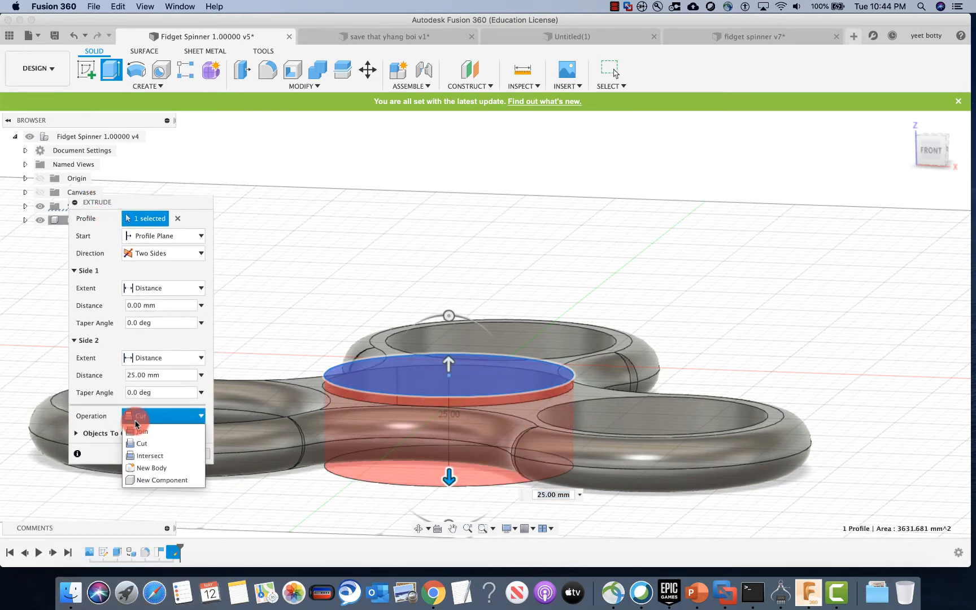
{"action": "left_click", "coordinate": [164, 479]}
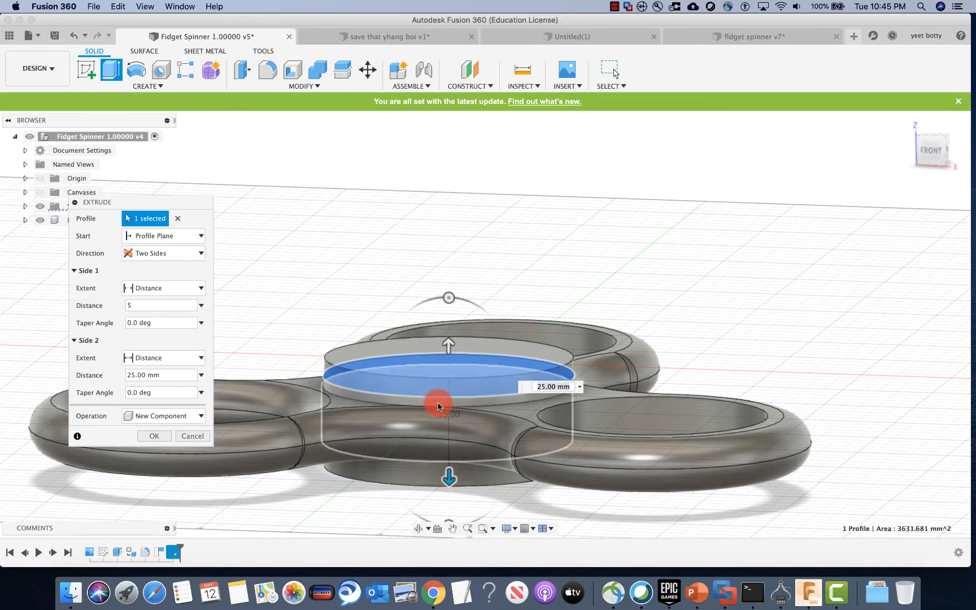
{"action": "middle_click_drag", "start_coordinate": [440, 403], "coordinate": [529, 352], "text": "shift"}
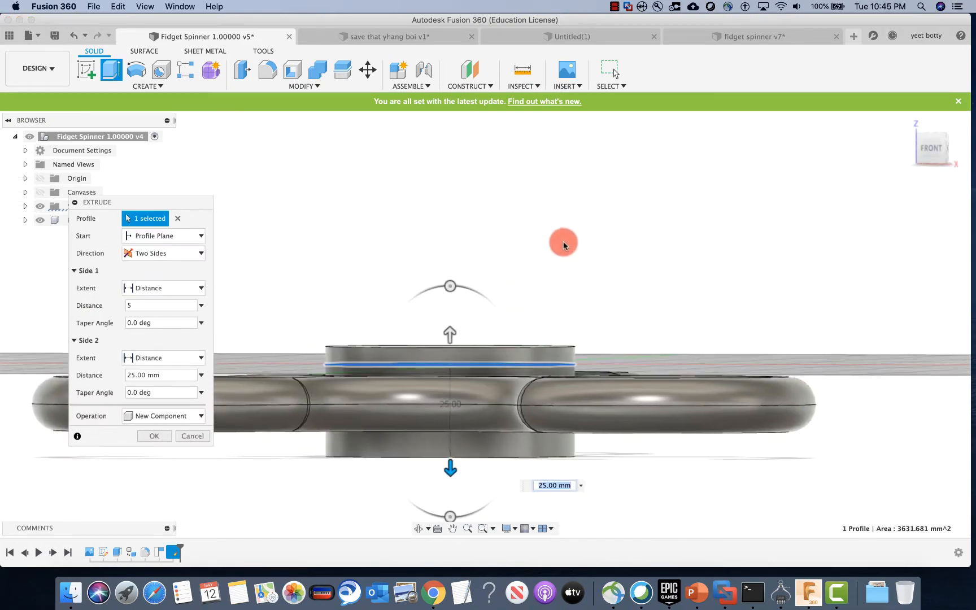
{"action": "middle_click_drag", "start_coordinate": [563, 244], "coordinate": [687, 159], "text": "shift"}
{"action": "scroll", "coordinate": [381, 367], "scroll_direction": "up", "scroll_amount": 2}
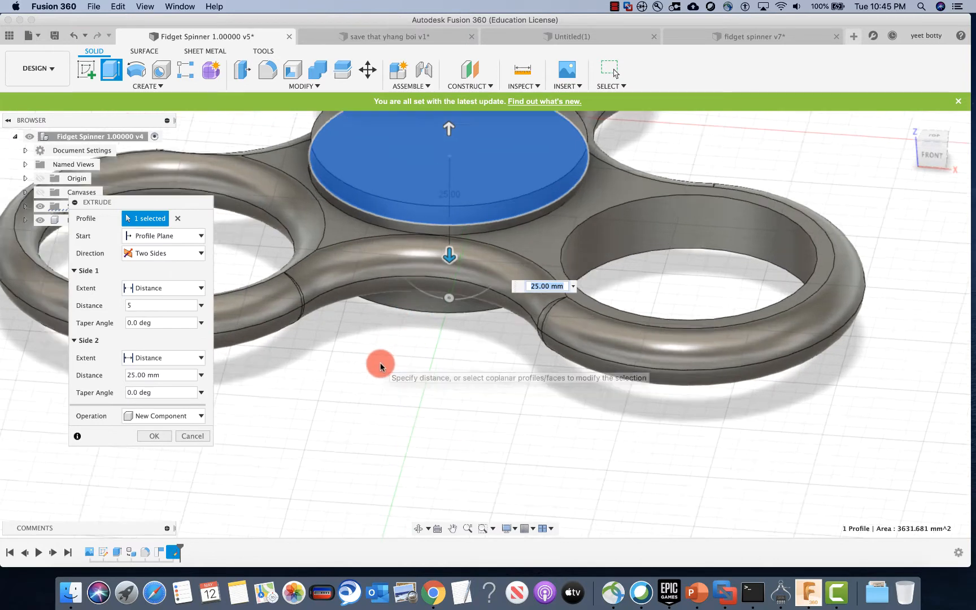
{"action": "scroll", "coordinate": [381, 367], "scroll_direction": "down", "scroll_amount": 3}
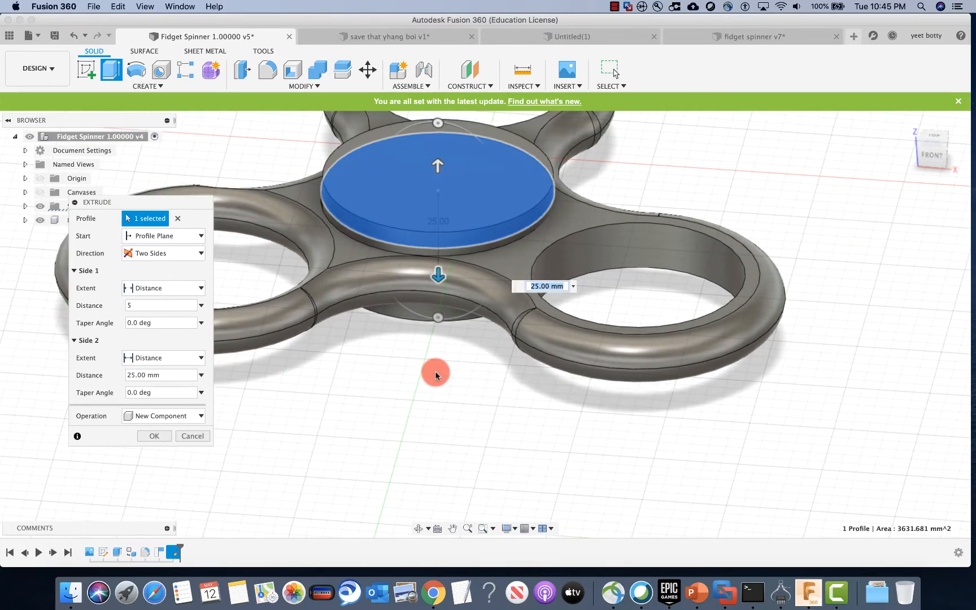
{"action": "left_click", "coordinate": [169, 440]}
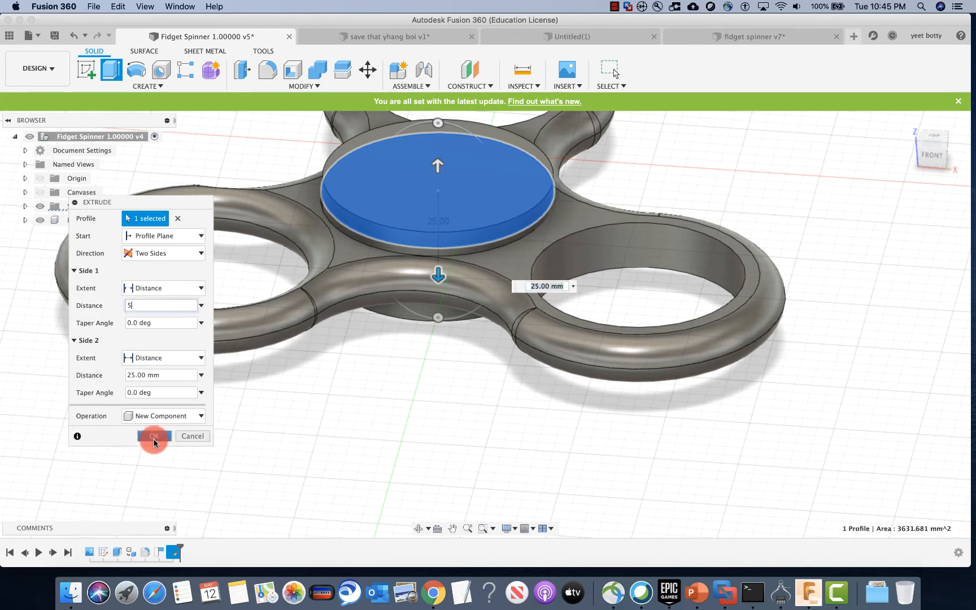
Step: Inspect the extruded central disc from several angles and switch to the fidget spinner v7 design
{"action": "middle_click_drag", "start_coordinate": [286, 401], "coordinate": [354, 338], "text": "shift"}
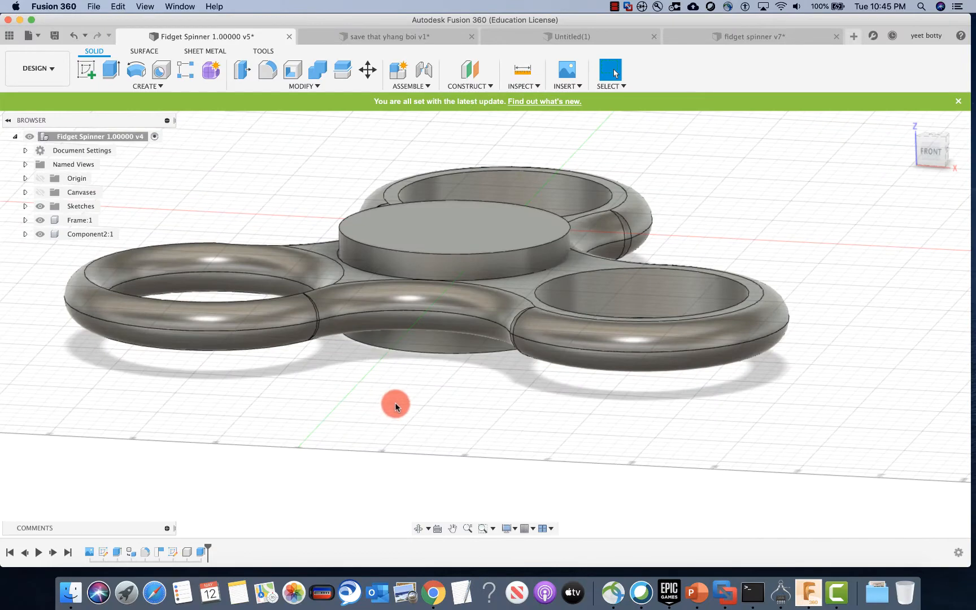
{"action": "middle_click_drag", "start_coordinate": [394, 404], "coordinate": [309, 305], "text": "shift"}
{"action": "middle_click_drag", "start_coordinate": [553, 210], "coordinate": [556, 234]}
{"action": "middle_click_drag", "start_coordinate": [679, 415], "coordinate": [322, 164]}
{"action": "middle_click_drag", "start_coordinate": [690, 234], "coordinate": [541, 268], "text": "shift"}
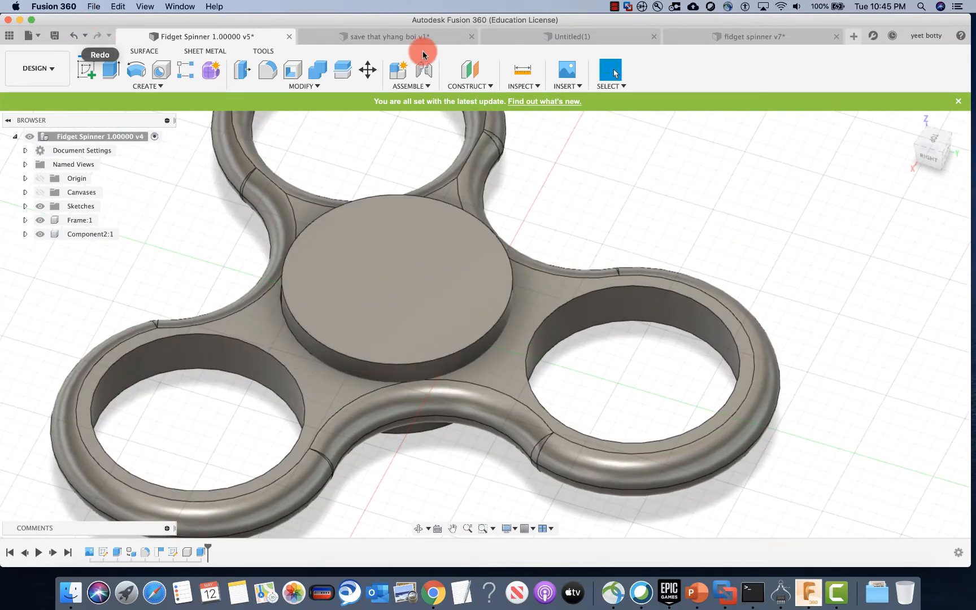
{"action": "left_click", "coordinate": [702, 47]}
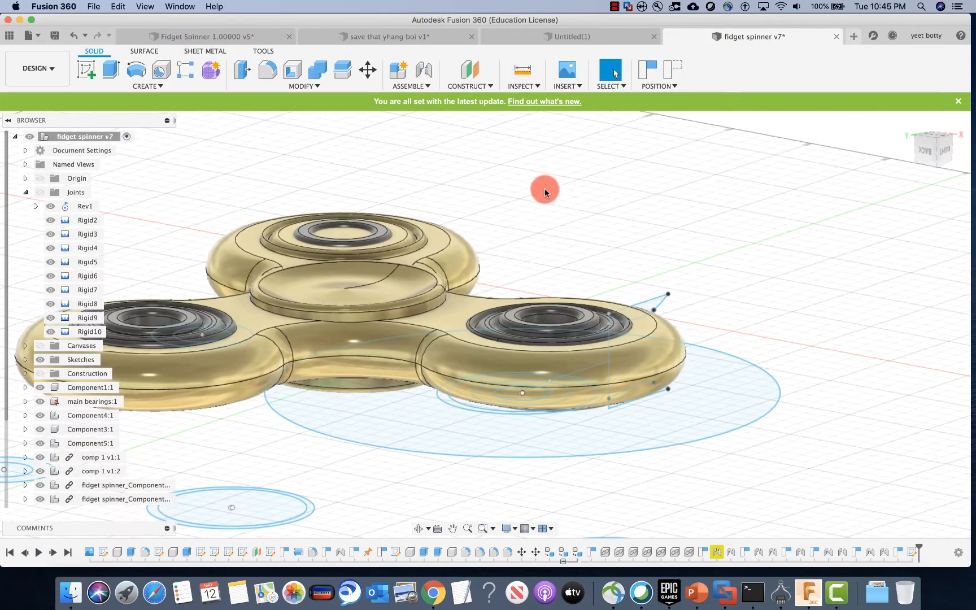
Step: Examine the reference spinner's central cap from several angles, return to the Fidget Spinner 1.00000 design, and inspect its central disc
{"action": "middle_click_drag", "start_coordinate": [604, 216], "coordinate": [379, 324], "text": "shift"}
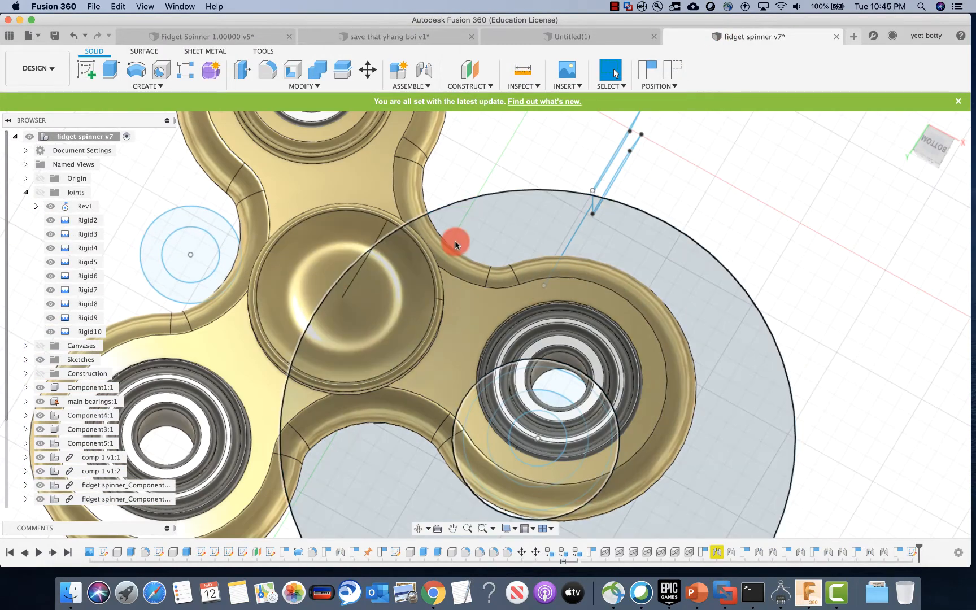
{"action": "middle_click_drag", "start_coordinate": [406, 263], "coordinate": [297, 246]}
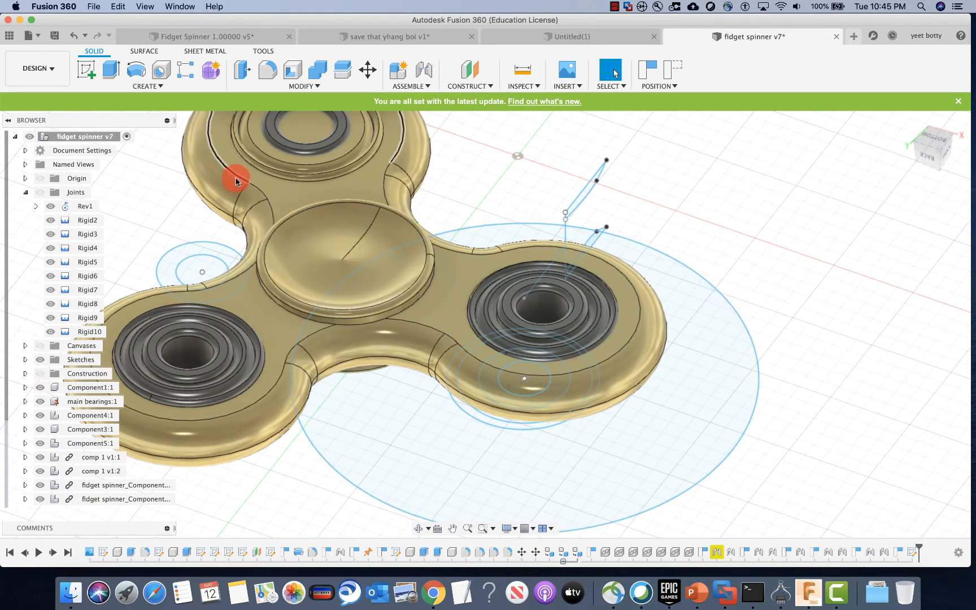
{"action": "left_click", "coordinate": [197, 37]}
{"action": "scroll", "coordinate": [565, 201], "scroll_direction": "up", "scroll_amount": 5}
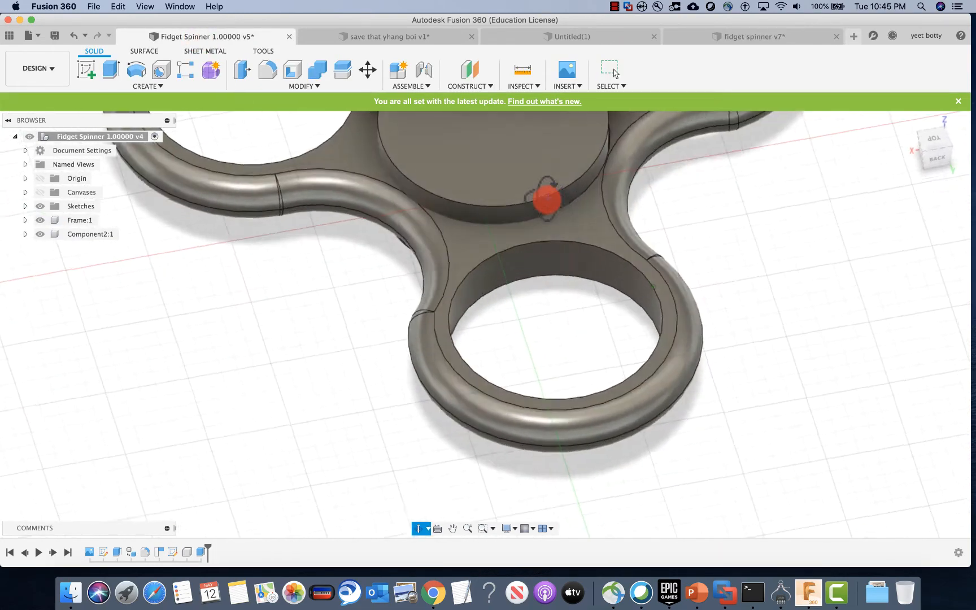
{"action": "scroll", "coordinate": [603, 216], "scroll_direction": "down", "scroll_amount": 2}
{"action": "middle_click_drag", "start_coordinate": [603, 214], "coordinate": [603, 133]}
{"action": "scroll", "coordinate": [605, 135], "scroll_direction": "up", "scroll_amount": 1}
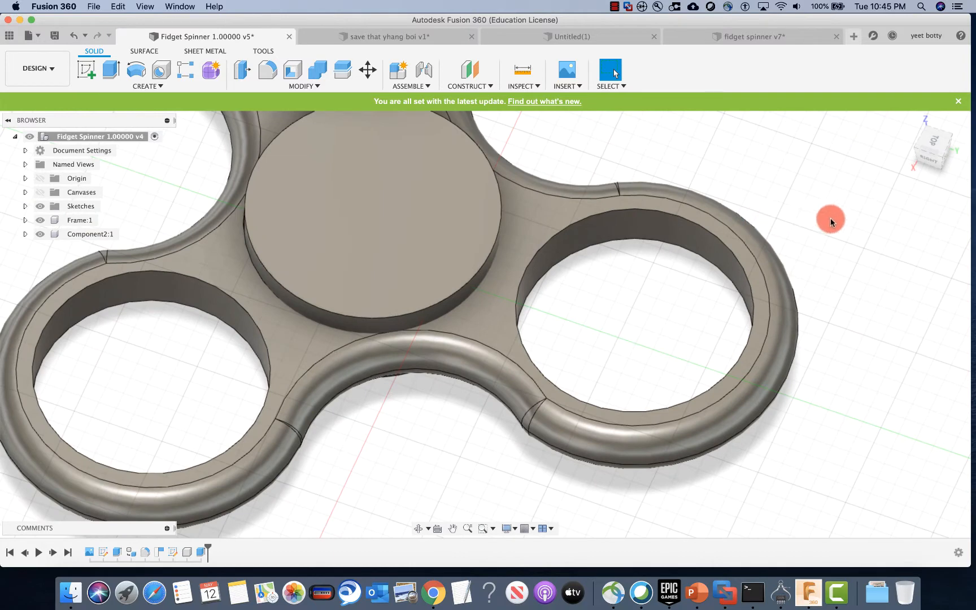
{"action": "middle_click_drag", "start_coordinate": [834, 220], "coordinate": [793, 234], "text": "shift"}
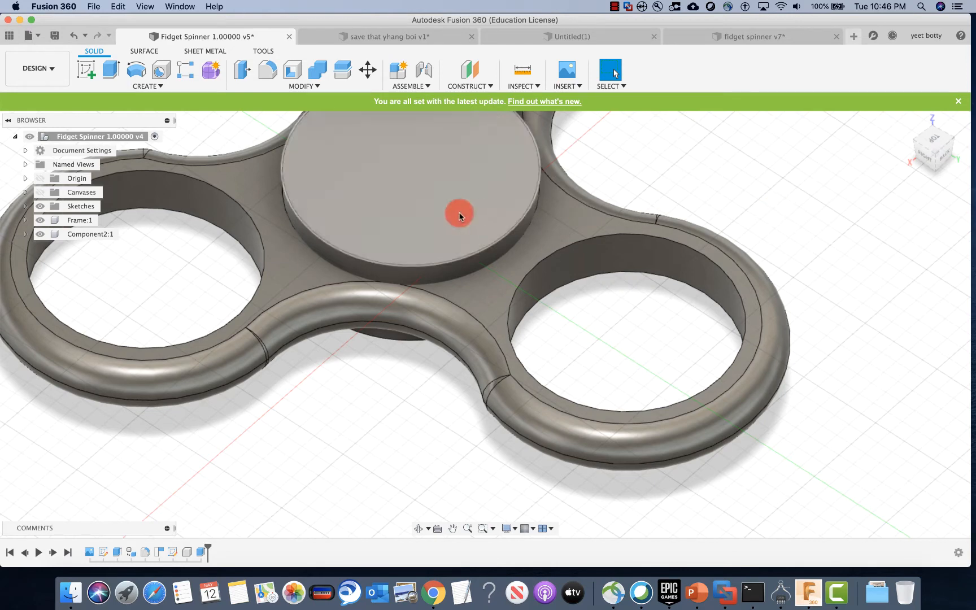
{"action": "middle_click_drag", "start_coordinate": [767, 166], "coordinate": [787, 219], "text": "shift"}
{"action": "middle_click_drag", "start_coordinate": [719, 200], "coordinate": [884, 418], "text": "shift"}
{"action": "left_click", "coordinate": [91, 66]}
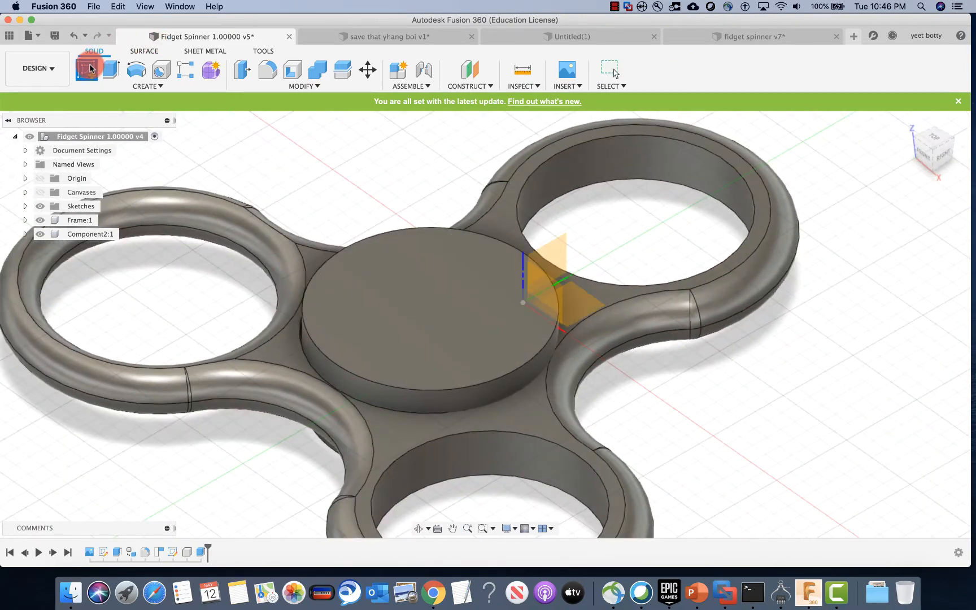
{"action": "middle_click_drag", "start_coordinate": [755, 315], "coordinate": [764, 338], "text": "shift"}
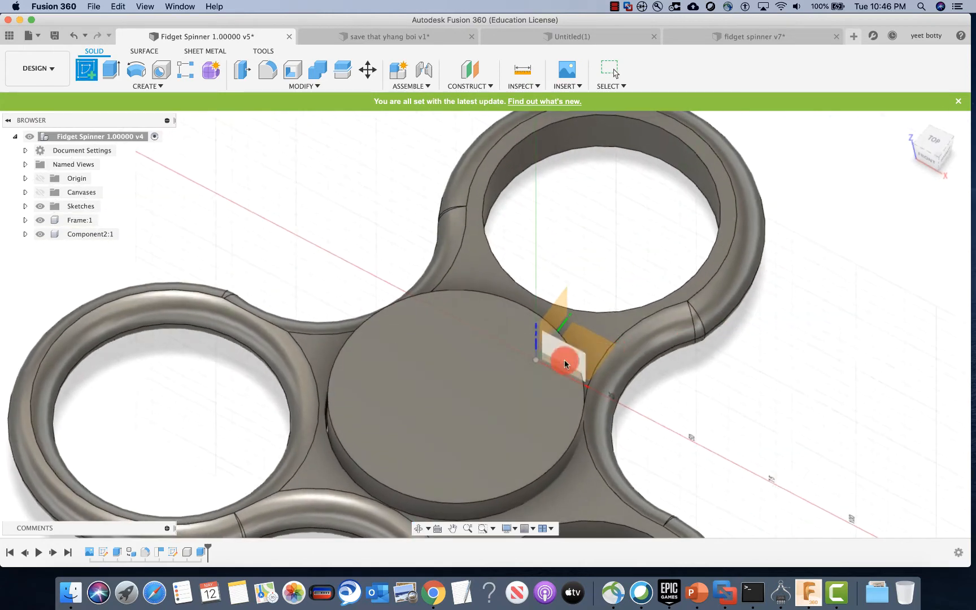
{"action": "left_click", "coordinate": [517, 376]}
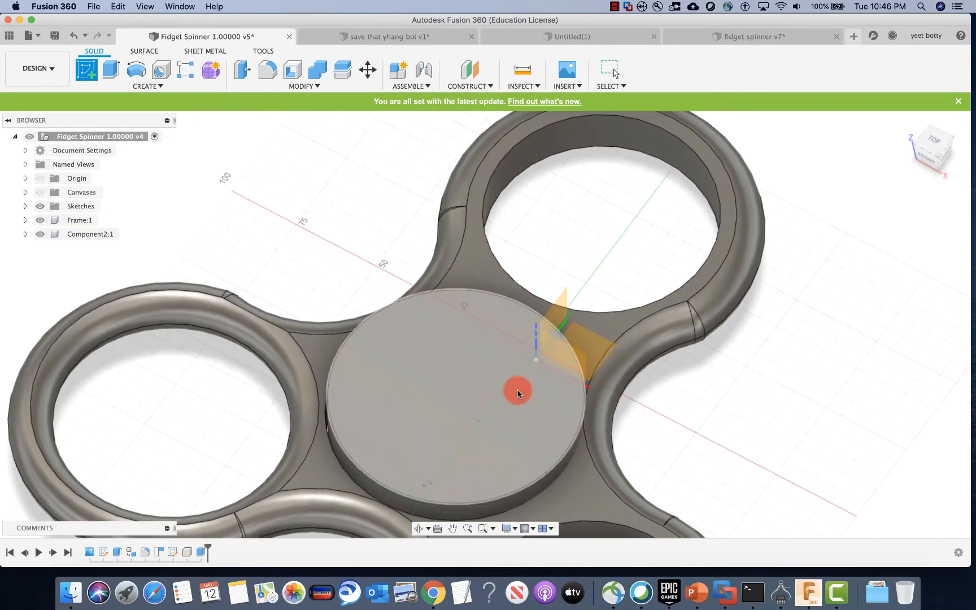
{"action": "left_click", "coordinate": [546, 357]}
{"action": "middle_click_drag", "start_coordinate": [756, 361], "coordinate": [593, 150], "text": "shift"}
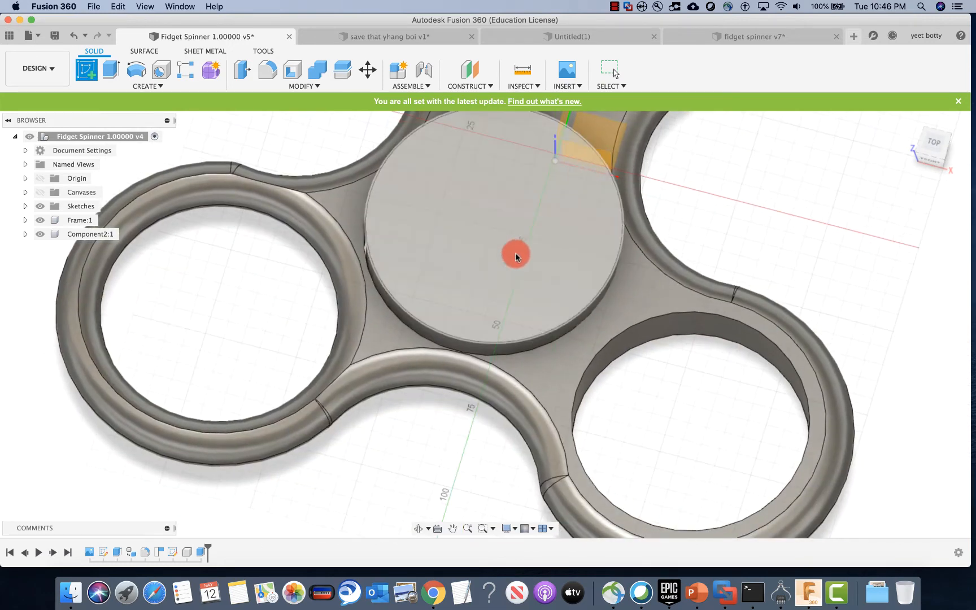
{"action": "scroll", "coordinate": [559, 150], "scroll_direction": "up", "scroll_amount": 2}
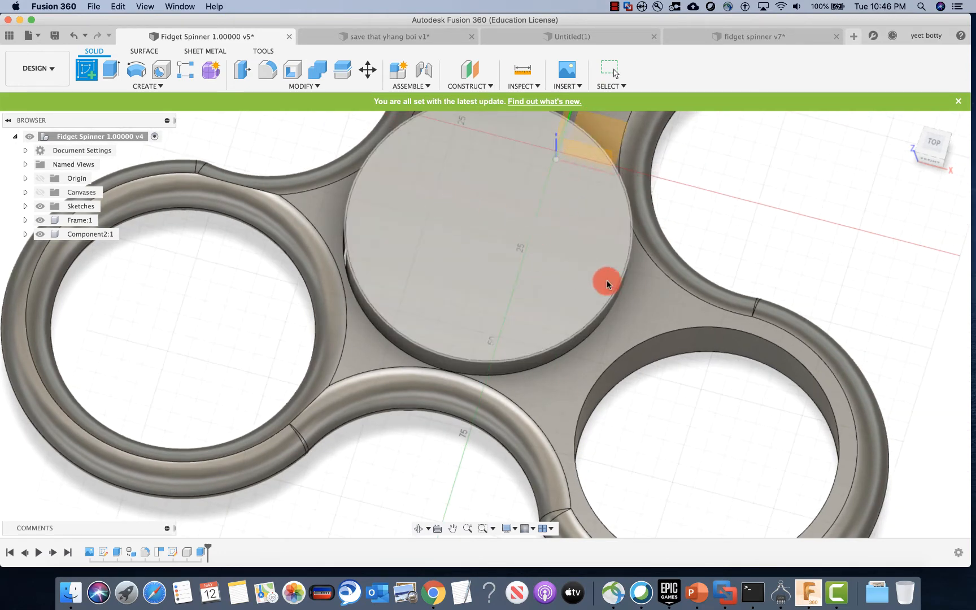
{"action": "scroll", "coordinate": [747, 229], "scroll_direction": "down", "scroll_amount": 3}
{"action": "middle_click_drag", "start_coordinate": [747, 229], "coordinate": [777, 202], "text": "shift"}
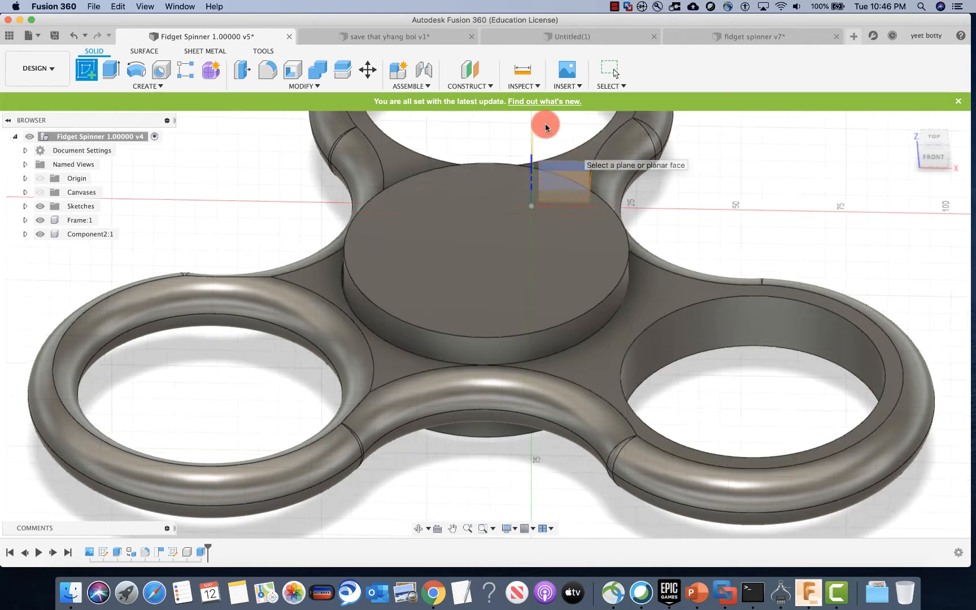
Step: Start an offset plane from the XZ origin plane, placed at -10 mm towards the centre of the disc
{"action": "left_click", "coordinate": [469, 86]}
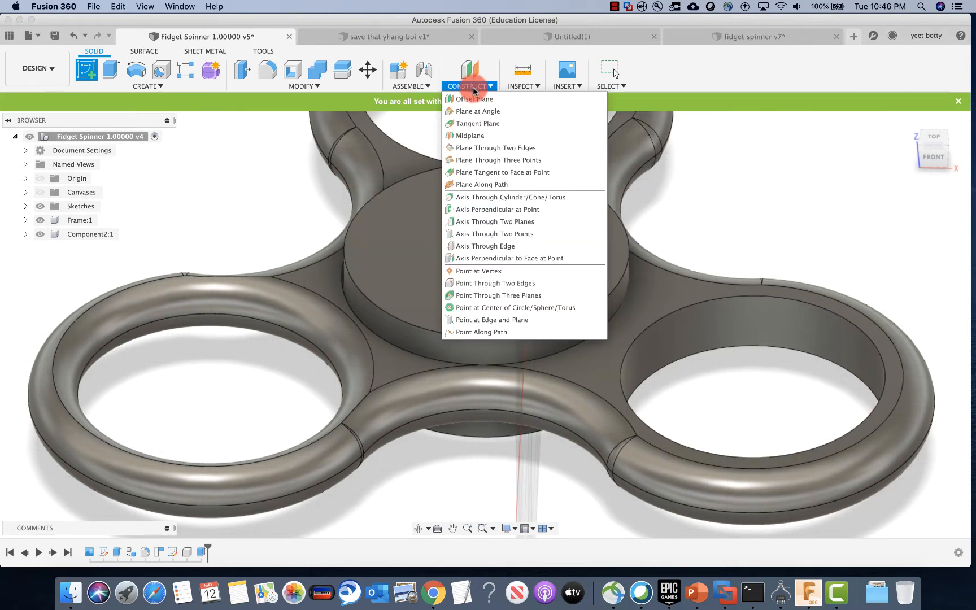
{"action": "left_click", "coordinate": [473, 99]}
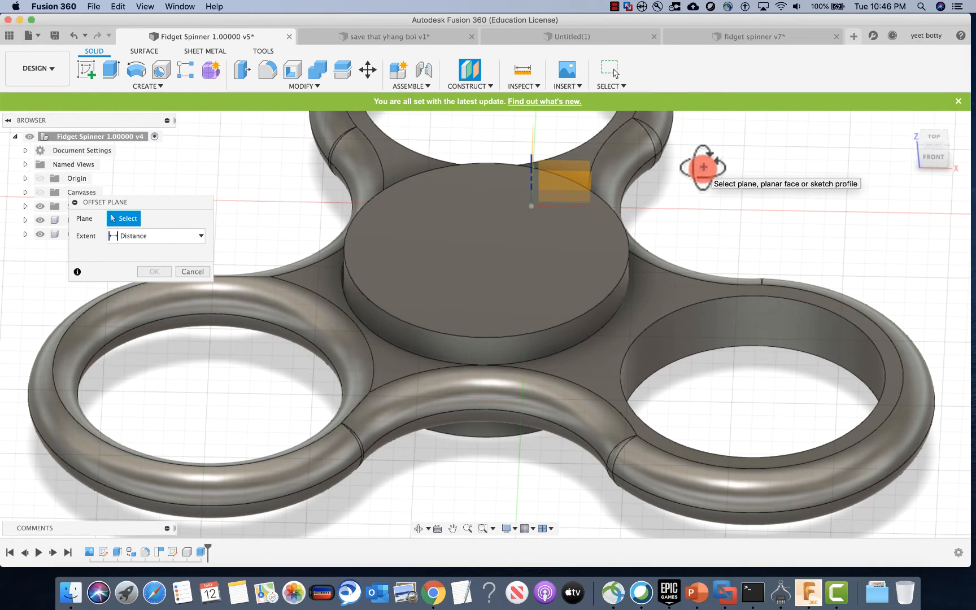
{"action": "middle_click_drag", "start_coordinate": [702, 166], "coordinate": [660, 170], "text": "shift"}
{"action": "left_click", "coordinate": [497, 140]}
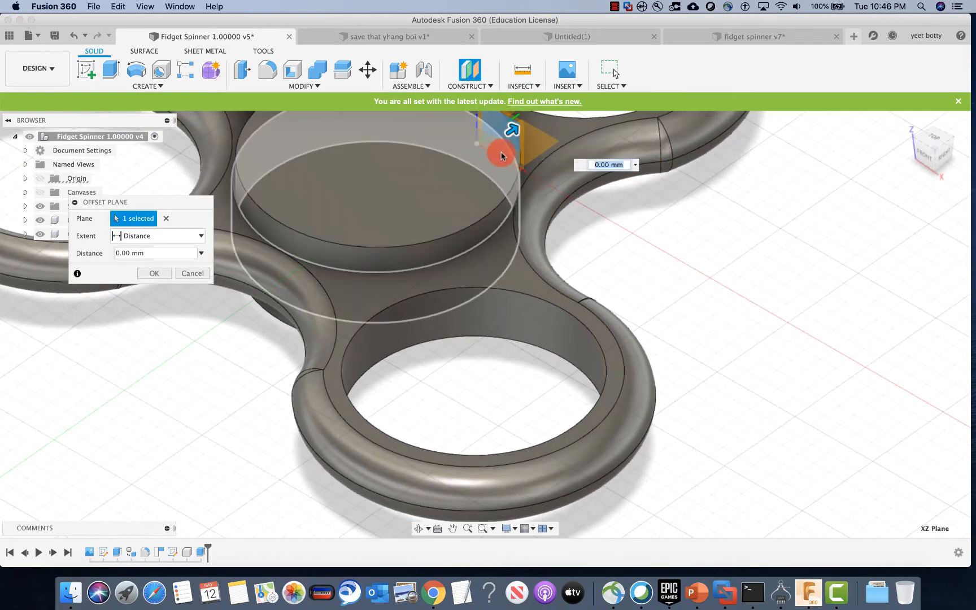
{"action": "left_click_drag", "start_coordinate": [512, 136], "coordinate": [488, 157]}
{"action": "middle_click_drag", "start_coordinate": [617, 196], "coordinate": [566, 200], "text": "shift"}
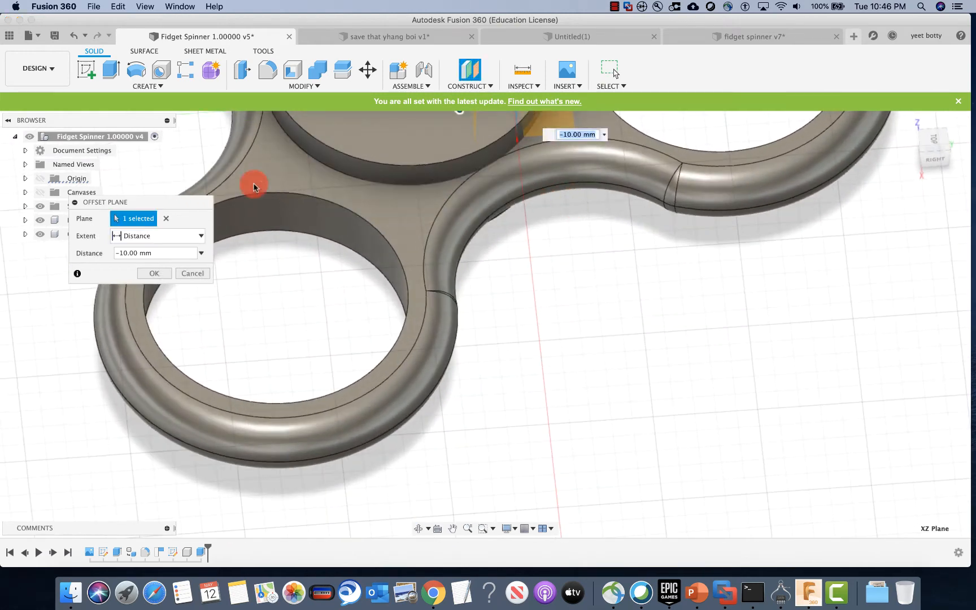
Step: Hide the Frame component and move the offset plane to -25 mm, near the middle of the disc
{"action": "left_click_drag", "start_coordinate": [97, 205], "coordinate": [37, 311]}
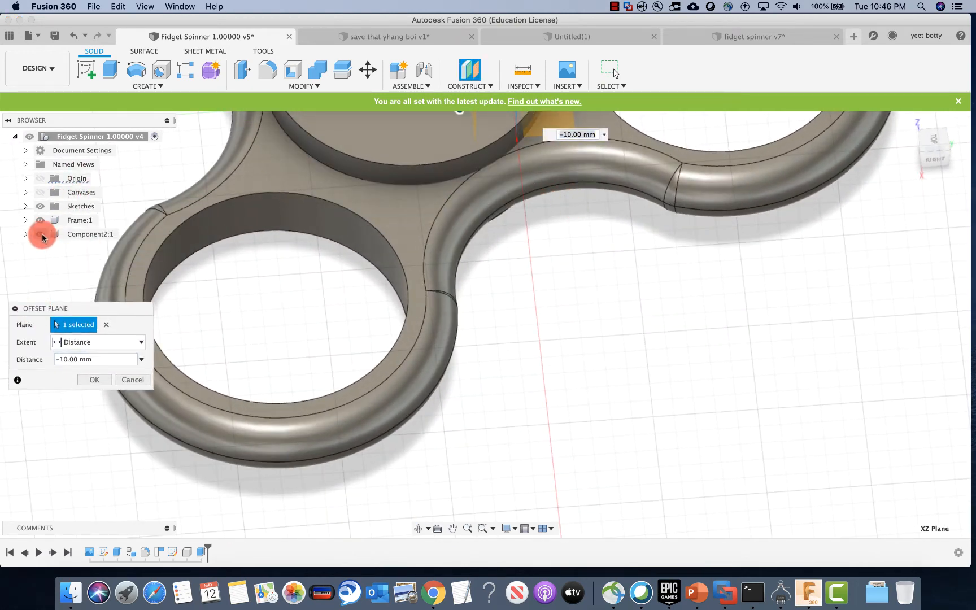
{"action": "left_click", "coordinate": [40, 222]}
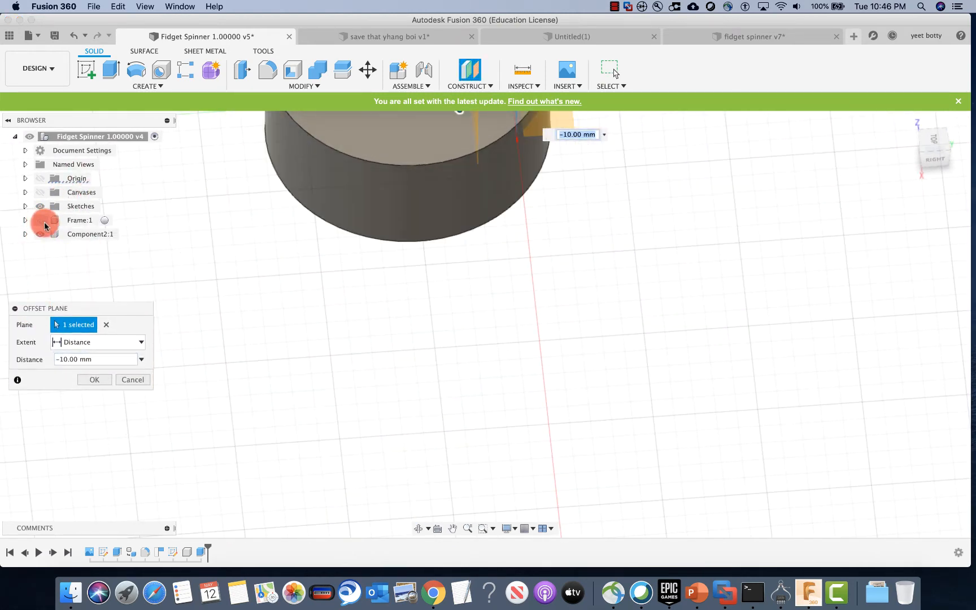
{"action": "middle_click_drag", "start_coordinate": [476, 279], "coordinate": [514, 448], "text": "shift"}
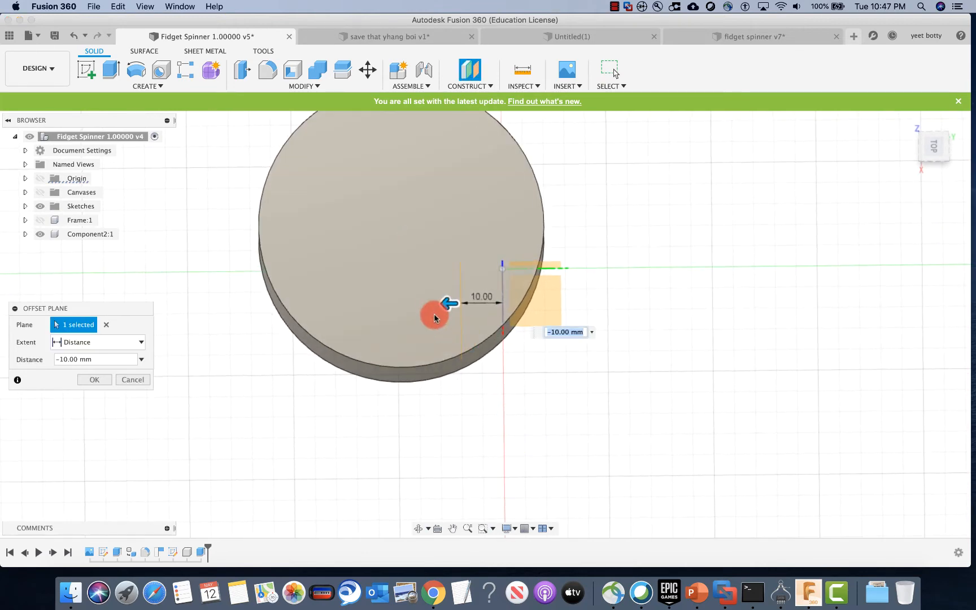
{"action": "left_click_drag", "start_coordinate": [452, 306], "coordinate": [394, 300]}
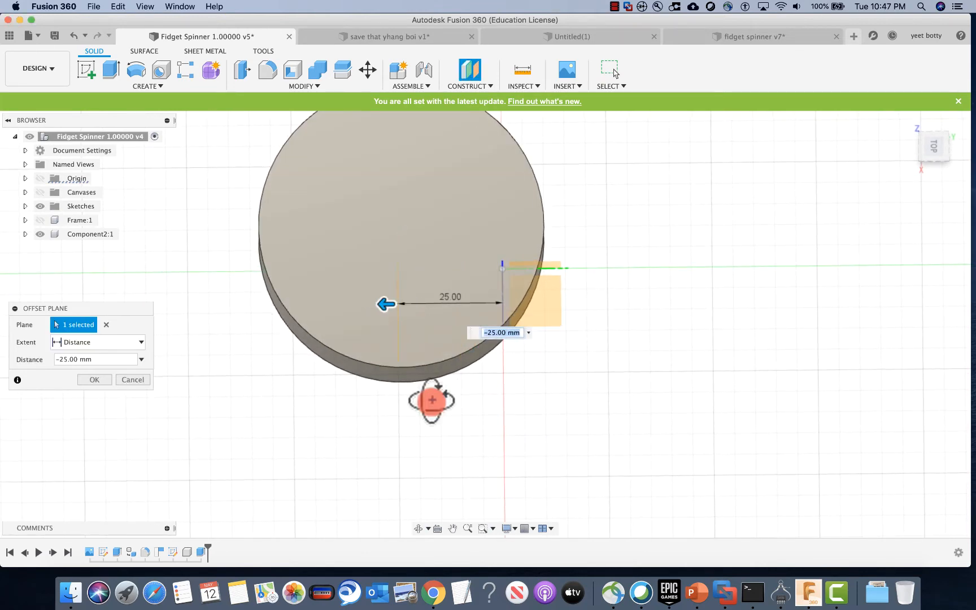
{"action": "middle_click_drag", "start_coordinate": [432, 400], "coordinate": [428, 408], "text": "shift"}
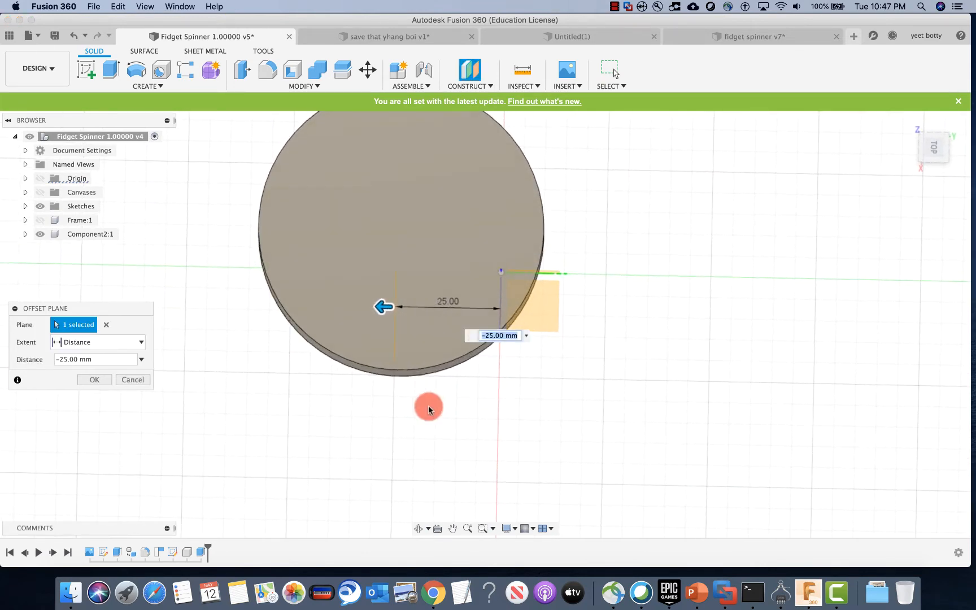
Step: Try offset distances of -23, -24 and -23.5 mm to centre the plane on the disc
{"action": "type", "text": "-23"}
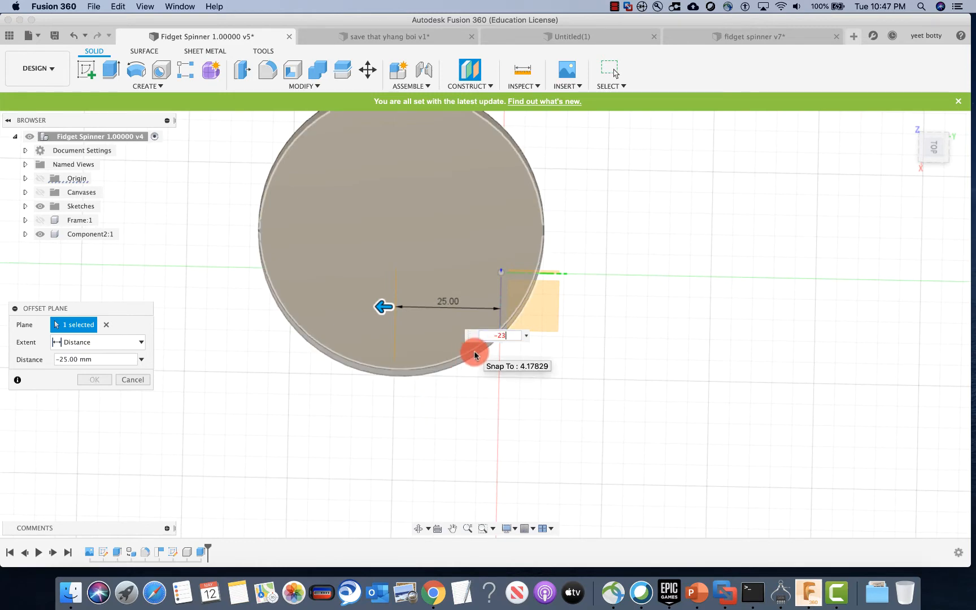
{"action": "key", "text": "Return"}
{"action": "middle_click_drag", "start_coordinate": [500, 460], "coordinate": [429, 452], "text": "shift"}
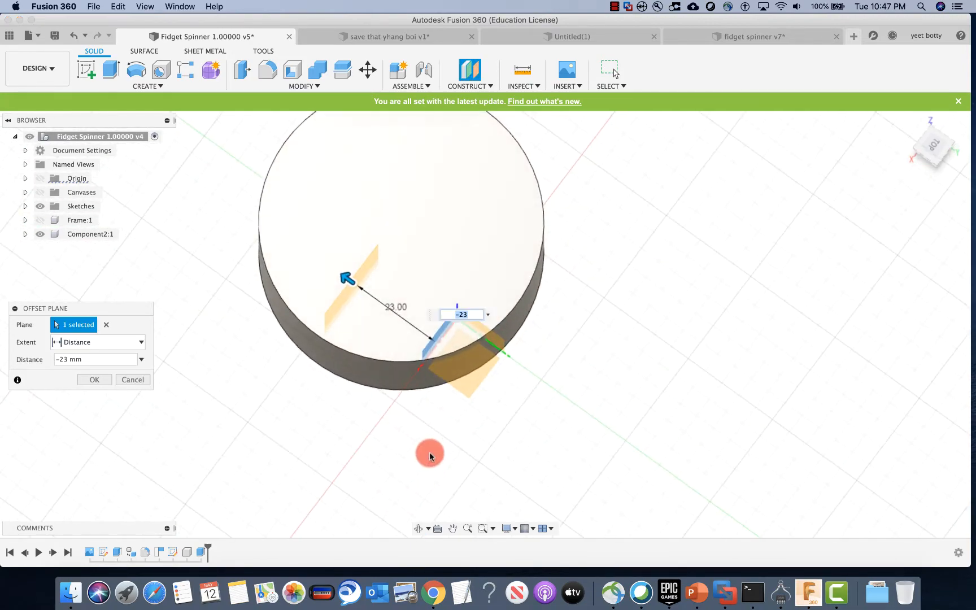
{"action": "type", "text": "-24"}
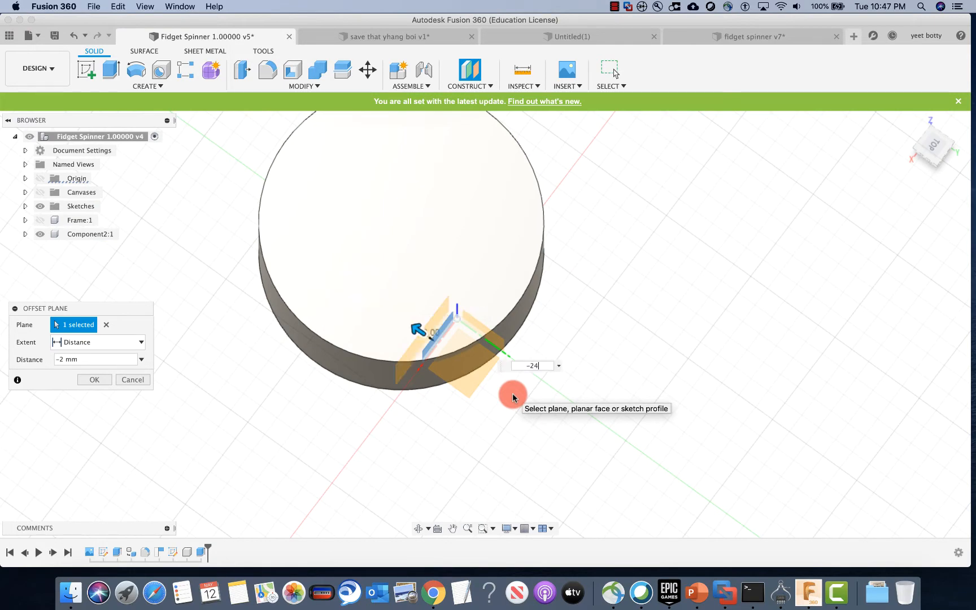
{"action": "key", "text": "Return"}
{"action": "middle_click_drag", "start_coordinate": [553, 342], "coordinate": [490, 410], "text": "shift"}
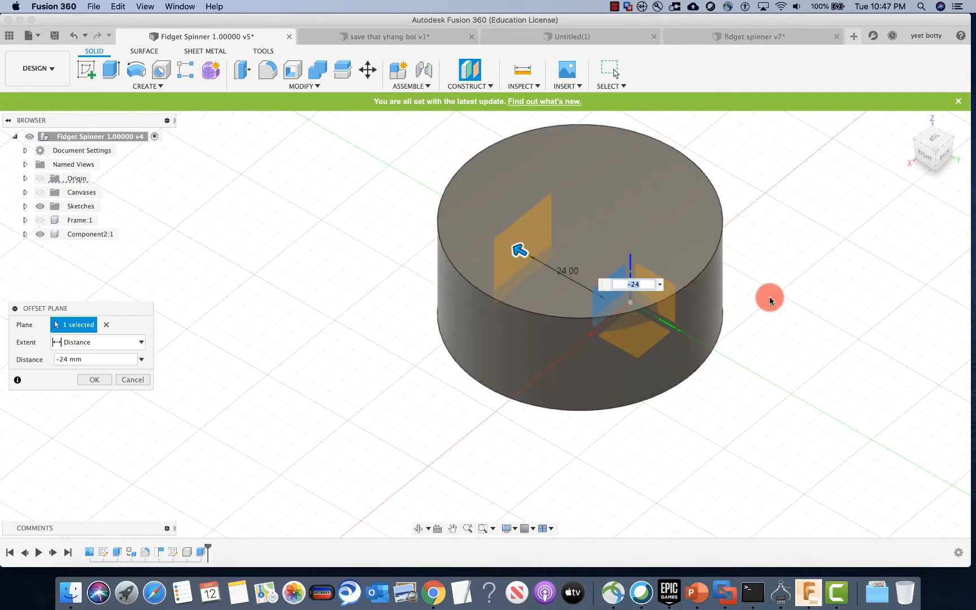
{"action": "key", "text": "BackSpace"}
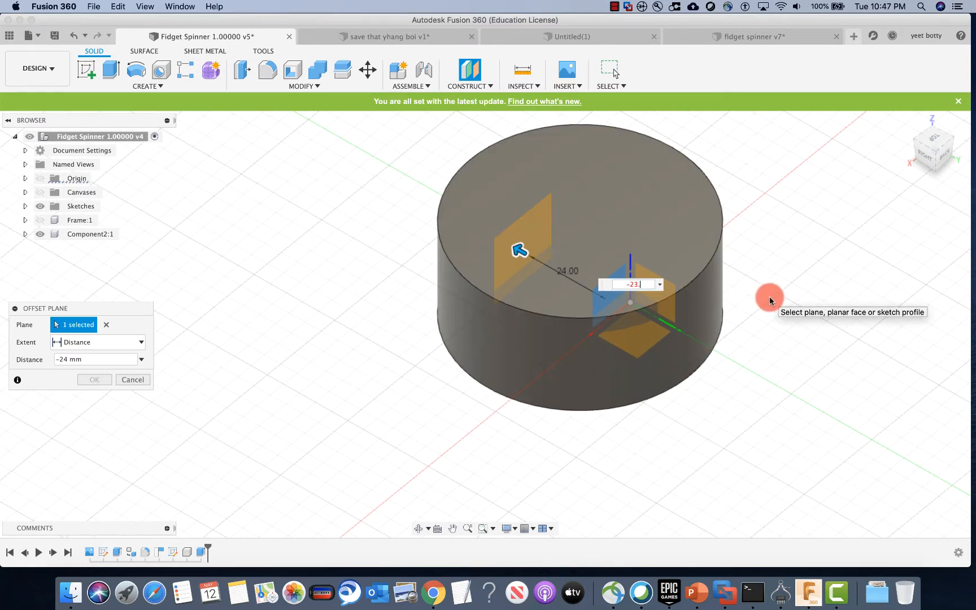
{"action": "key", "text": "Return"}
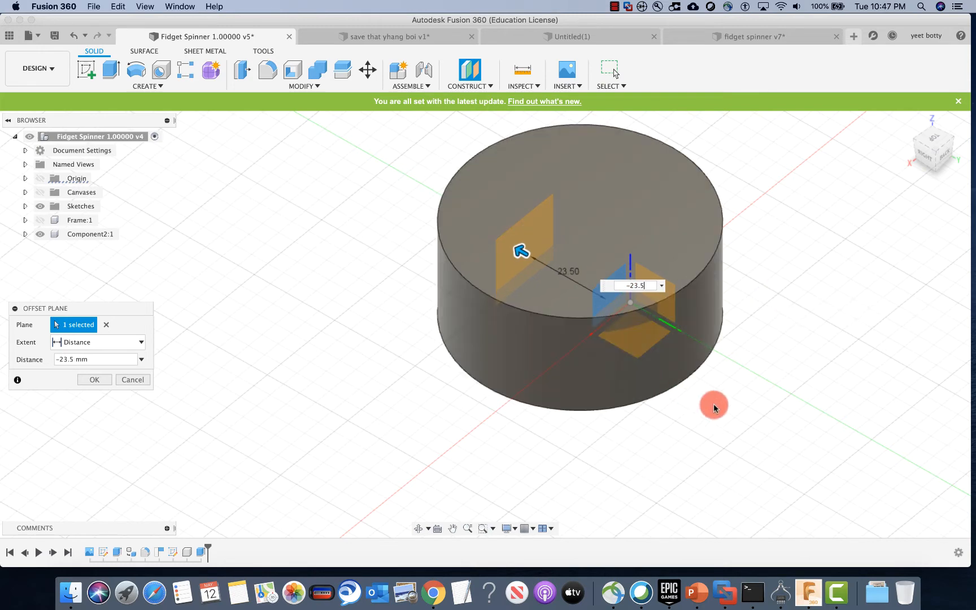
{"action": "key", "text": "Return"}
Step: Set the plane's offset distance to -23.8 mm and create the plane through the disc's middle
{"action": "middle_click_drag", "start_coordinate": [712, 403], "coordinate": [755, 438], "text": "shift"}
{"action": "type", "text": "2"}
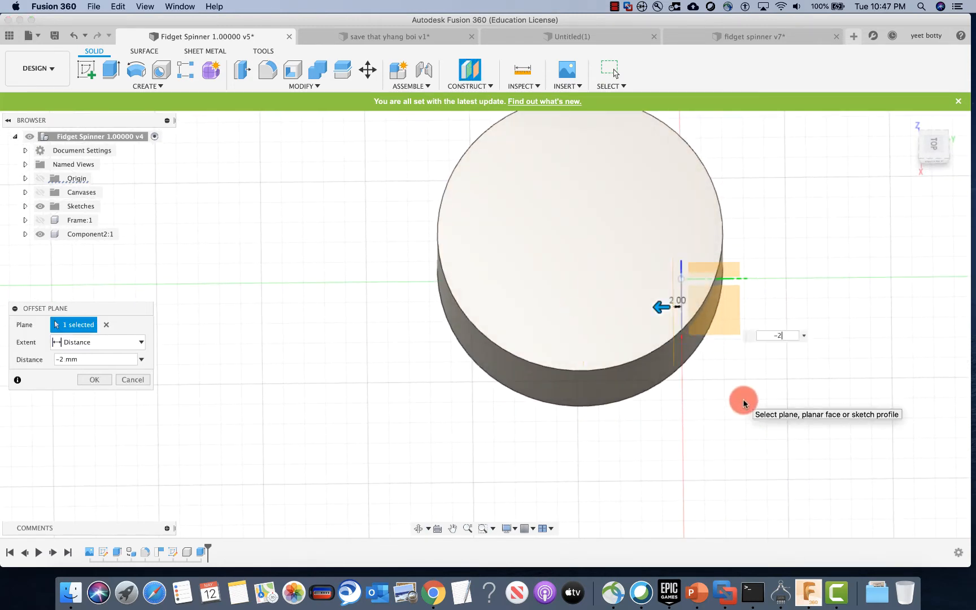
{"action": "type", "text": "3.8"}
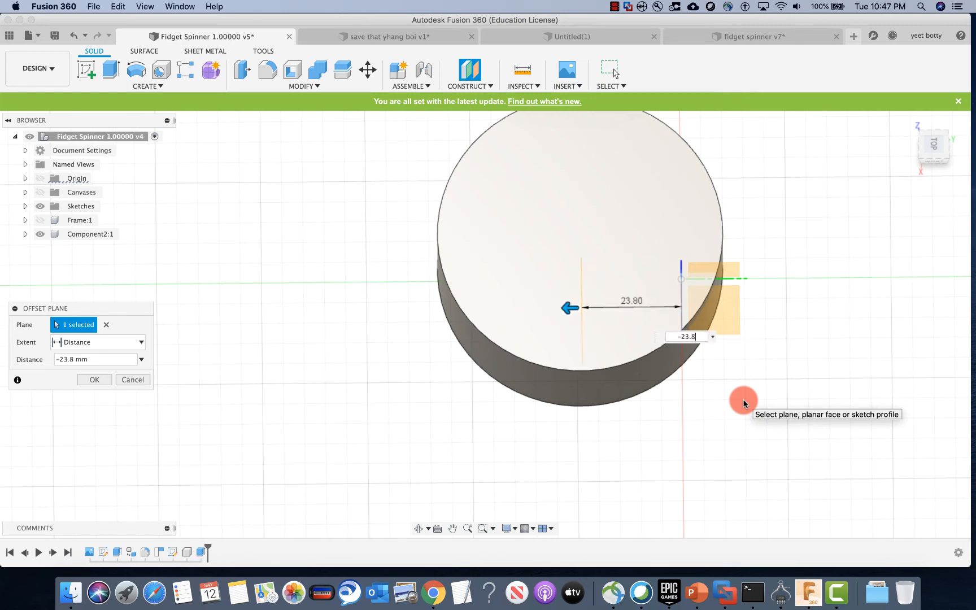
{"action": "middle_click_drag", "start_coordinate": [785, 311], "coordinate": [788, 325], "text": "shift"}
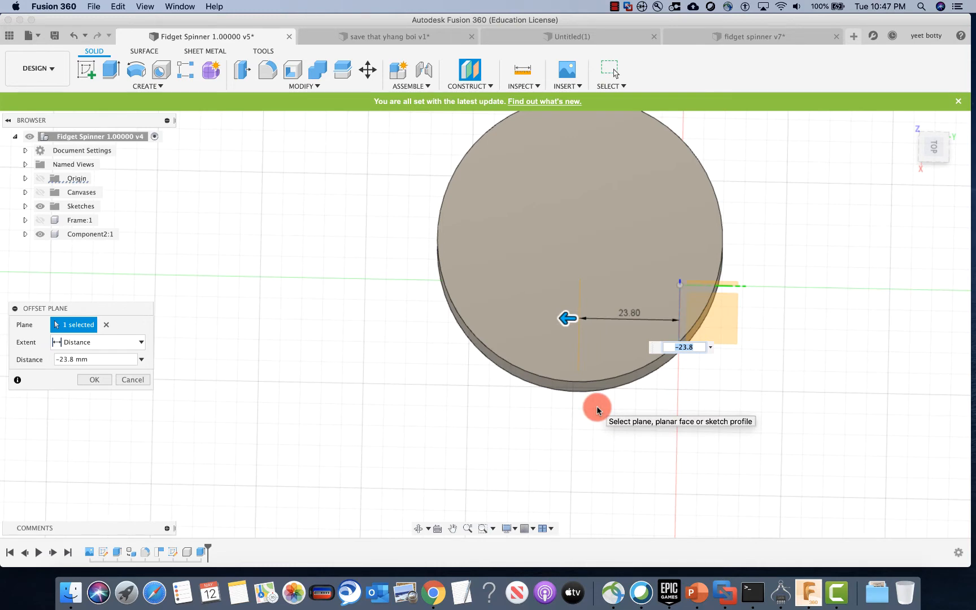
{"action": "key", "text": "Return"}
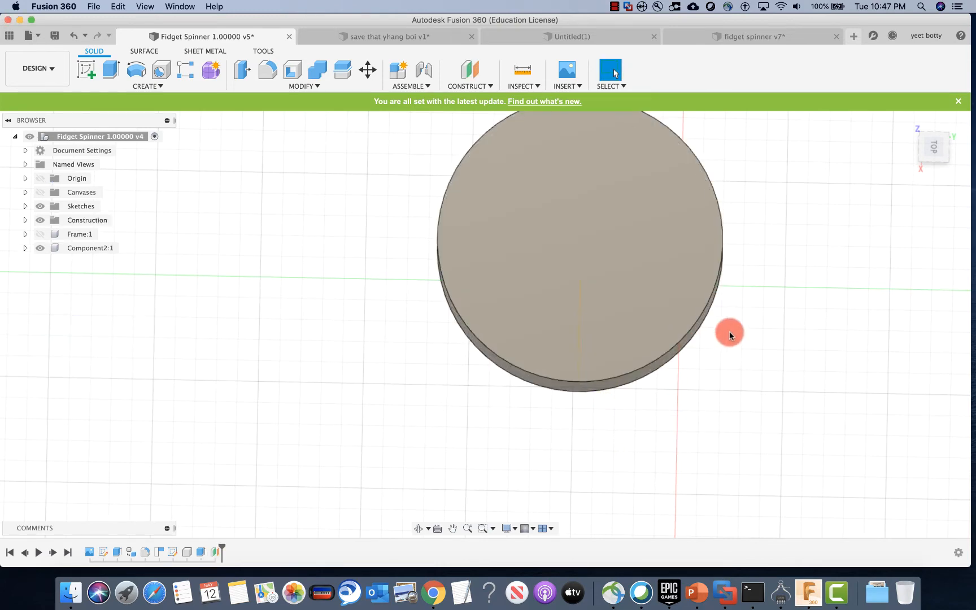
Step: Start a new sketch on the offset plane that runs through the middle of the central disc
{"action": "middle_click_drag", "start_coordinate": [729, 331], "coordinate": [512, 235], "text": "shift"}
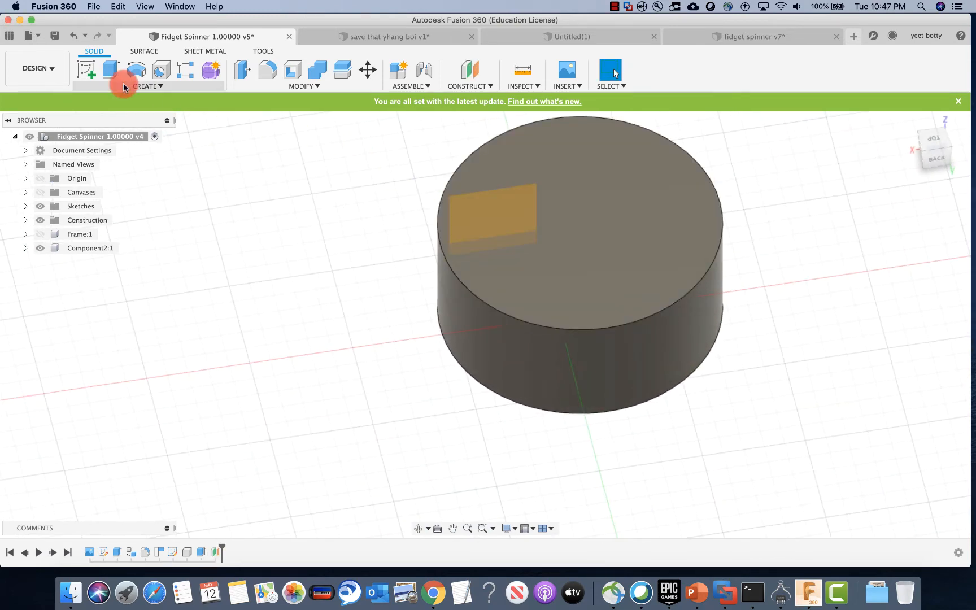
{"action": "left_click", "coordinate": [87, 71]}
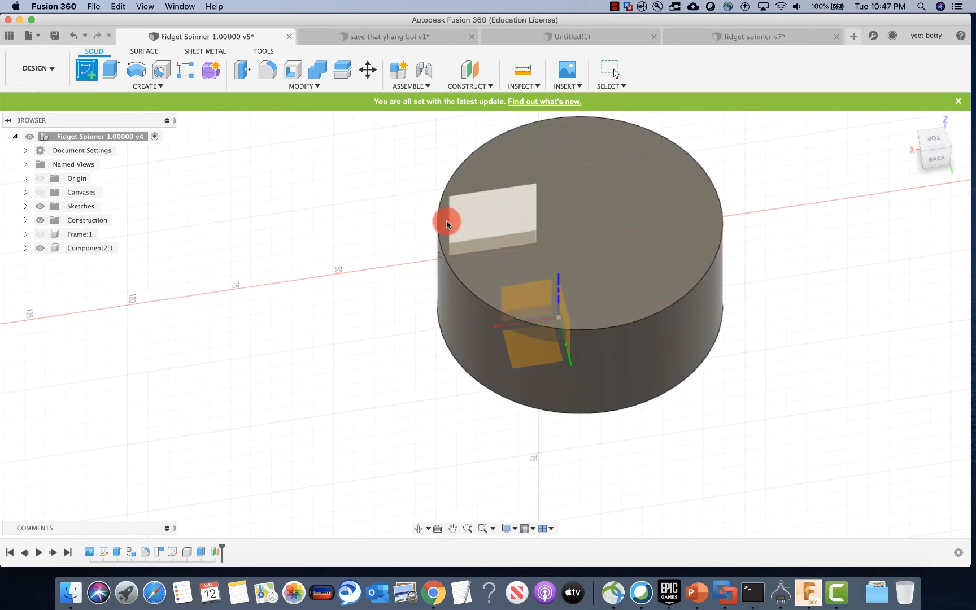
{"action": "left_click", "coordinate": [470, 214]}
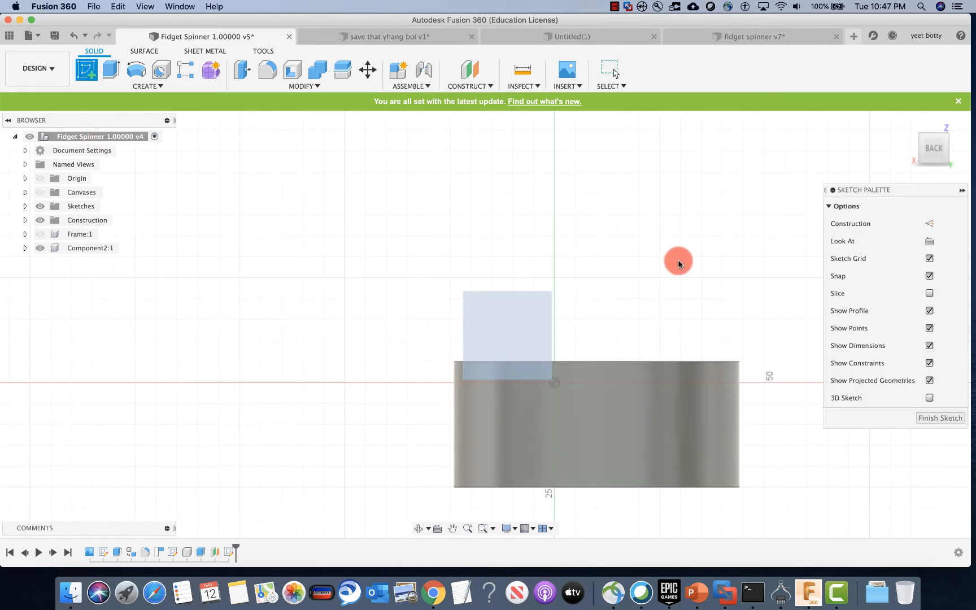
{"action": "mouse_move", "coordinate": [678, 263]}
{"action": "middle_mouse_down"}
{"action": "mouse_move", "coordinate": [620, 236]}
{"action": "mouse_move", "coordinate": [556, 233]}
{"action": "middle_mouse_up"}
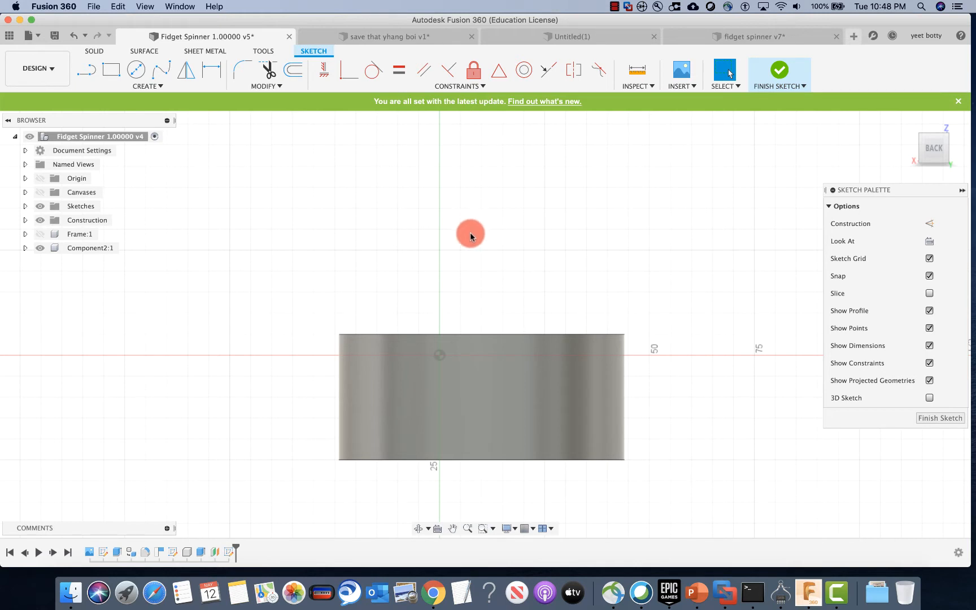
{"action": "middle_click_drag", "start_coordinate": [470, 233], "coordinate": [405, 229]}
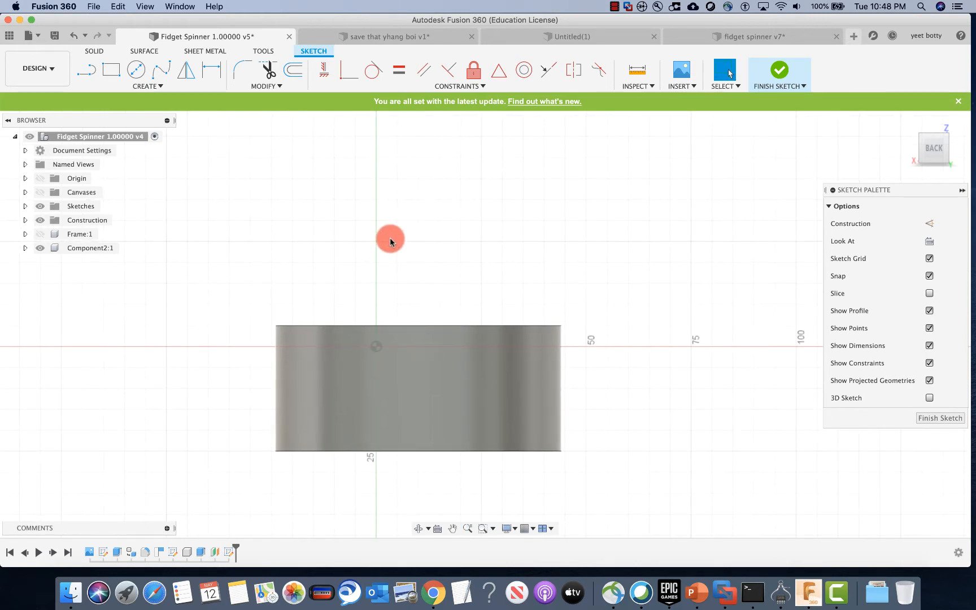
Step: Draw a vertical line through the middle of the disc, from its top edge down to its bottom edge
{"action": "left_click", "coordinate": [84, 71]}
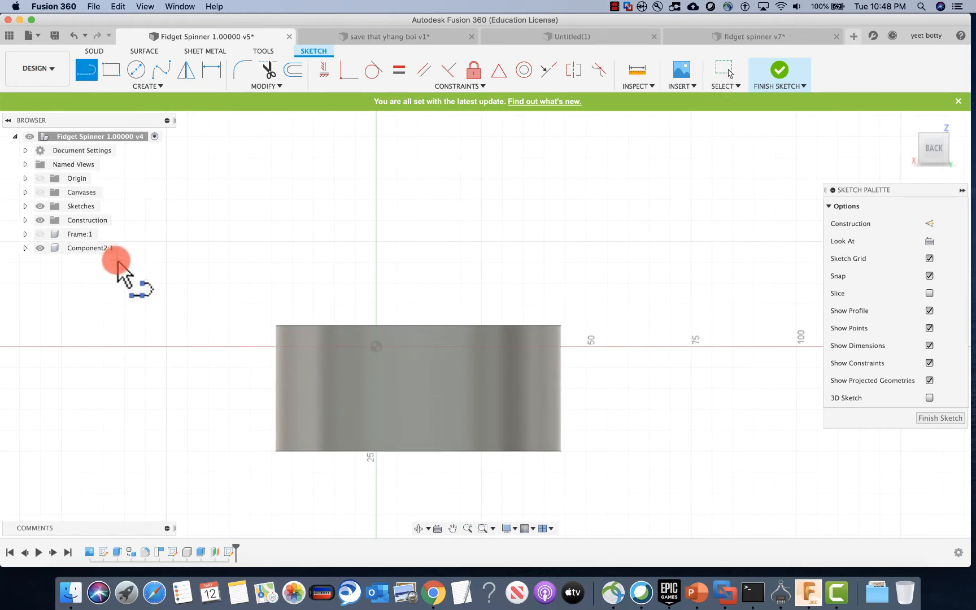
{"action": "left_click", "coordinate": [418, 325]}
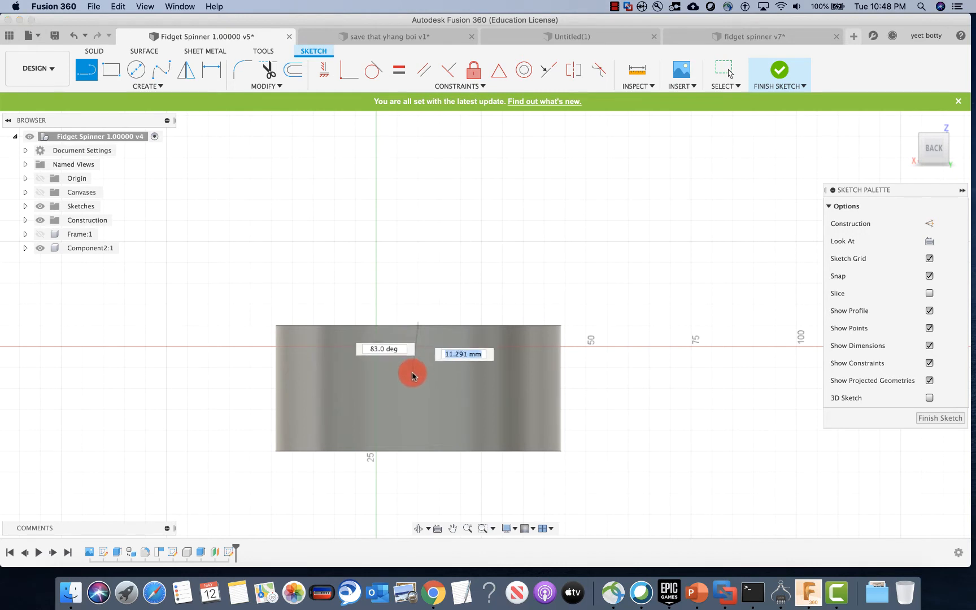
{"action": "left_click", "coordinate": [422, 449]}
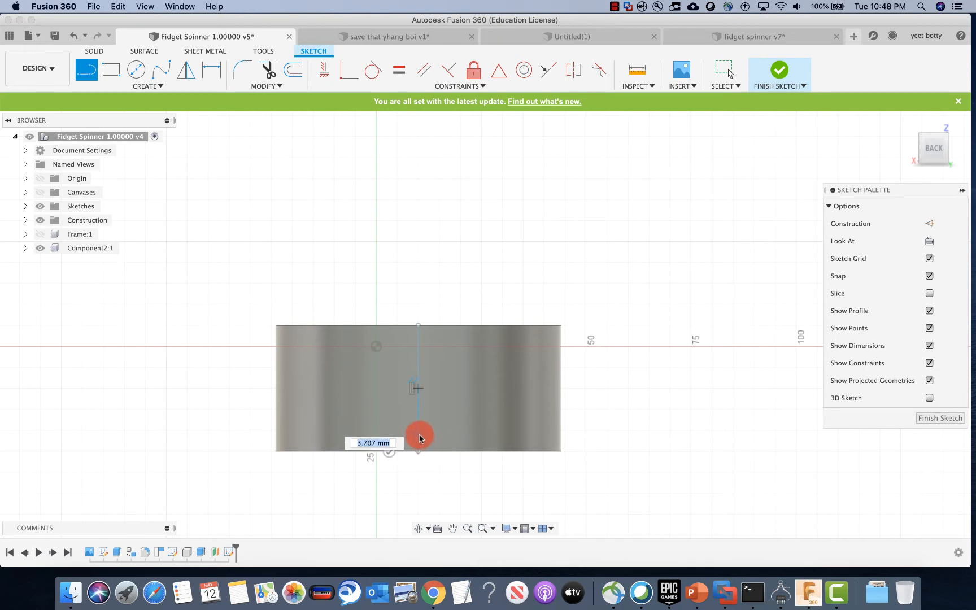
{"action": "left_click", "coordinate": [417, 388]}
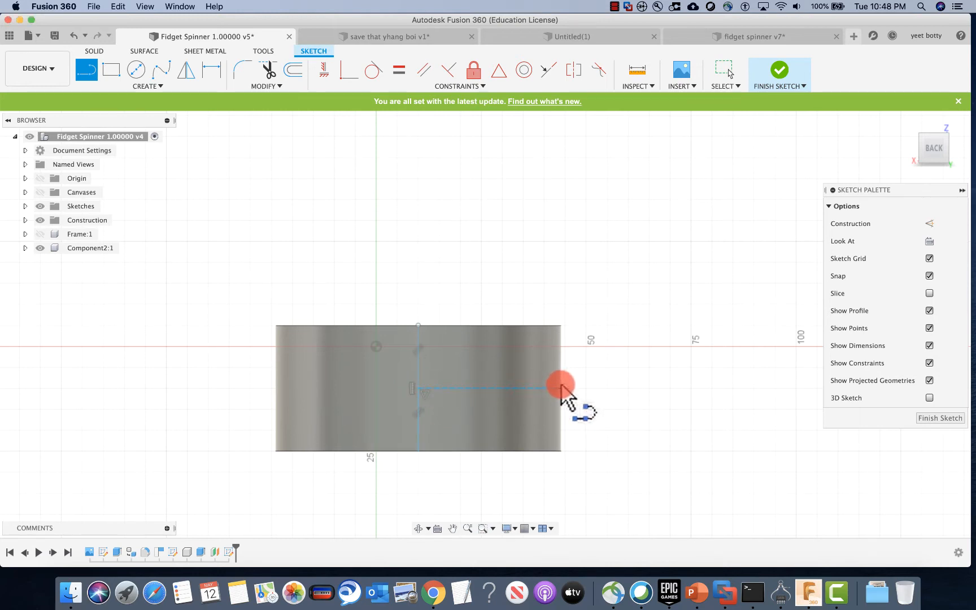
{"action": "right_click", "coordinate": [531, 419]}
{"action": "left_click", "coordinate": [577, 417]}
Step: Draw a horizontal line from the midpoint of the vertical centre line to the disc's right edge
{"action": "left_click", "coordinate": [86, 69]}
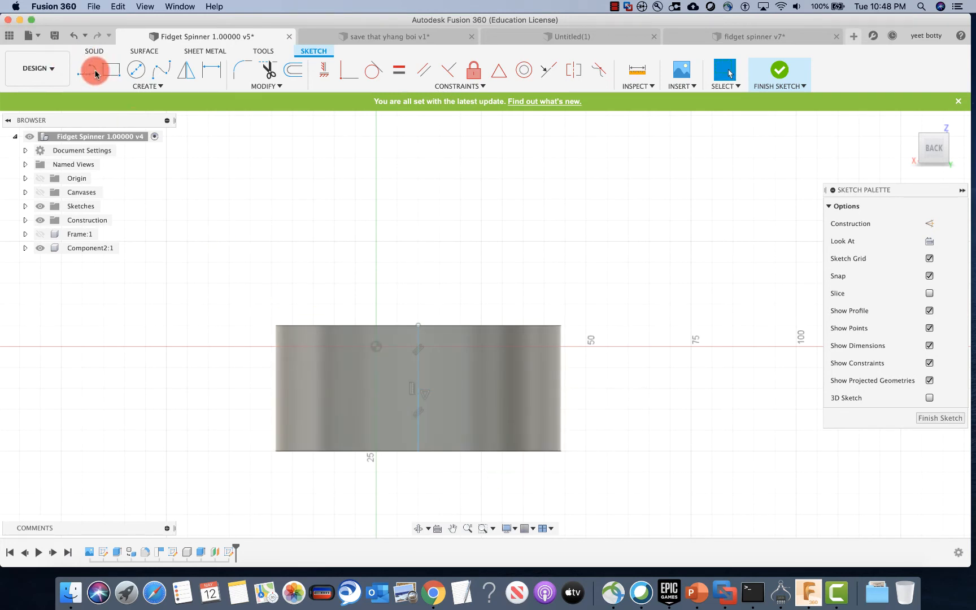
{"action": "left_click", "coordinate": [417, 447]}
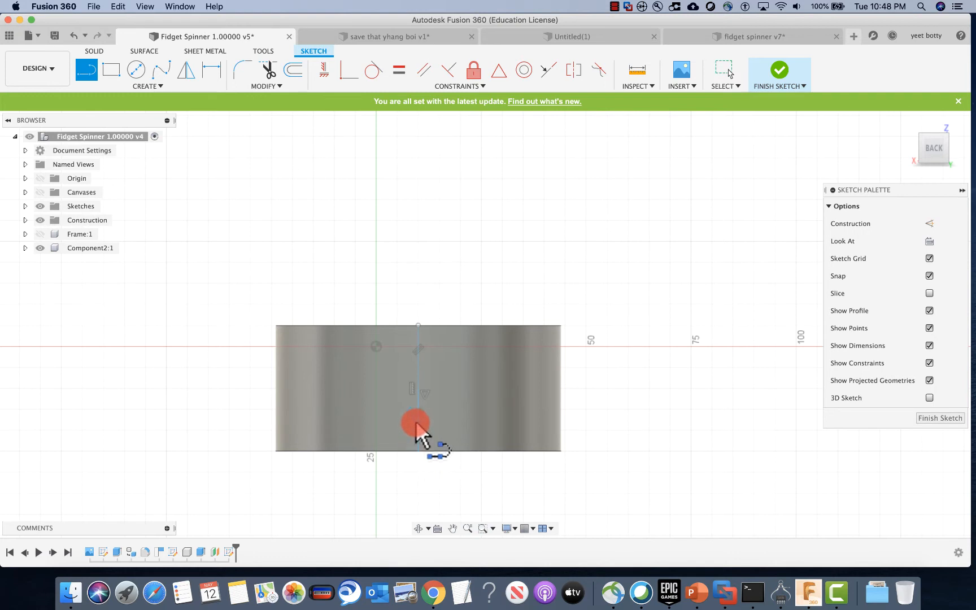
{"action": "left_click", "coordinate": [419, 388]}
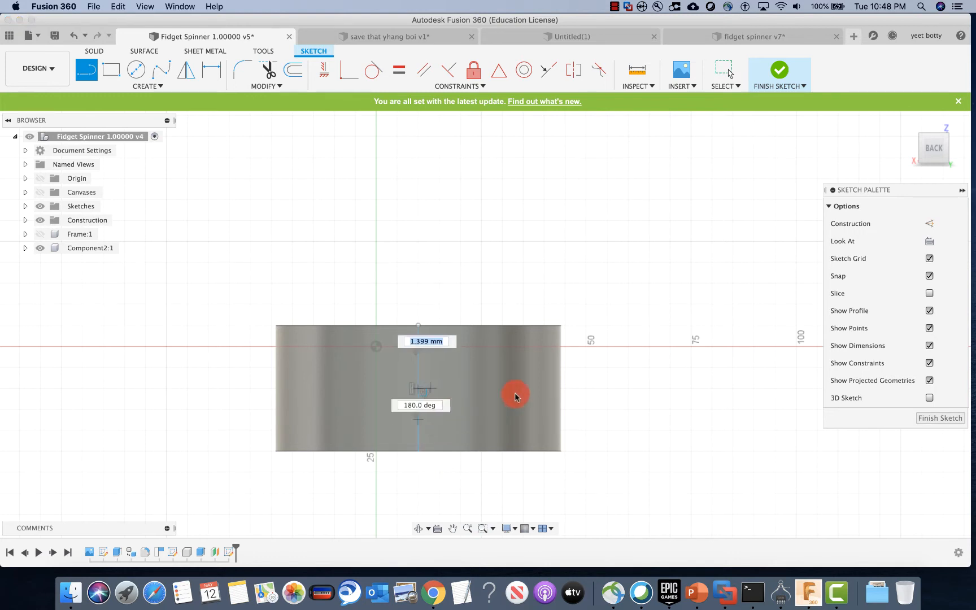
{"action": "left_click", "coordinate": [560, 391]}
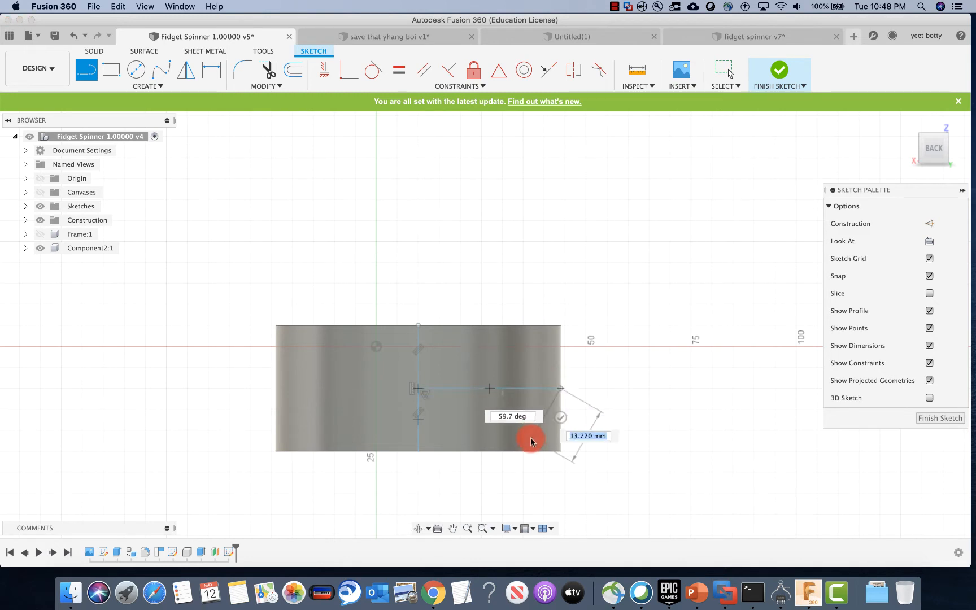
{"action": "right_click", "coordinate": [624, 375]}
{"action": "left_click", "coordinate": [653, 378]}
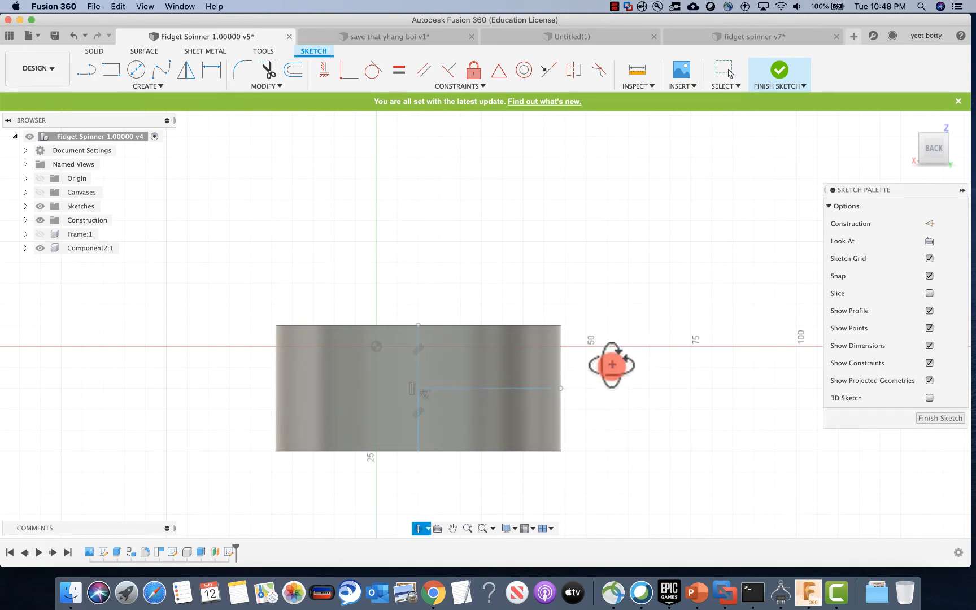
Step: Draw a three-point spline from the disc's upper-left corner, dipping below the top edge and ending on the vertical centre line
{"action": "mouse_move", "coordinate": [610, 363]}
{"action": "middle_mouse_down", "text": "shift"}
{"action": "mouse_move", "coordinate": [614, 409]}
{"action": "mouse_move", "coordinate": [608, 366]}
{"action": "middle_mouse_up", "text": "shift"}
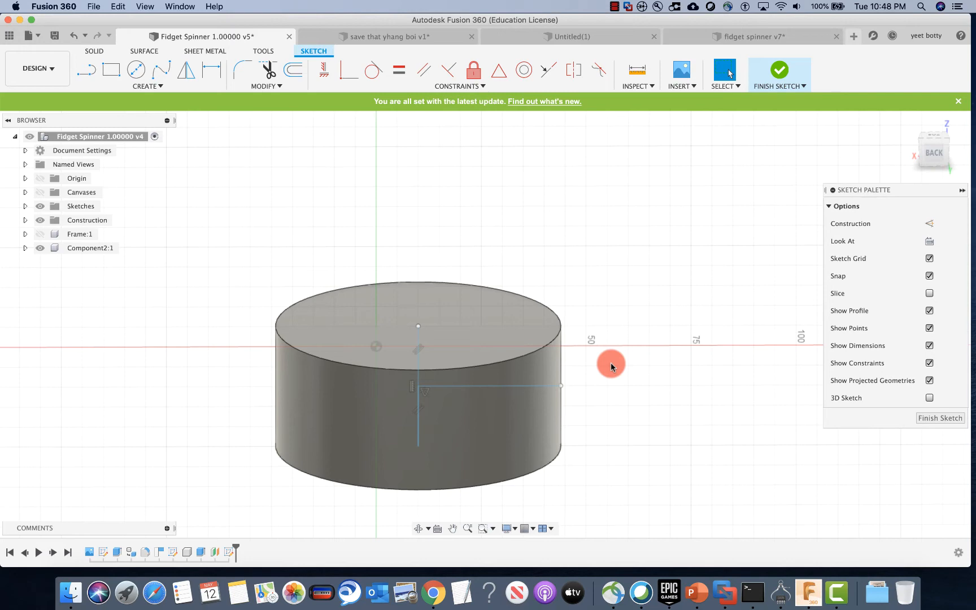
{"action": "middle_click_drag", "start_coordinate": [610, 362], "coordinate": [588, 268], "text": "shift"}
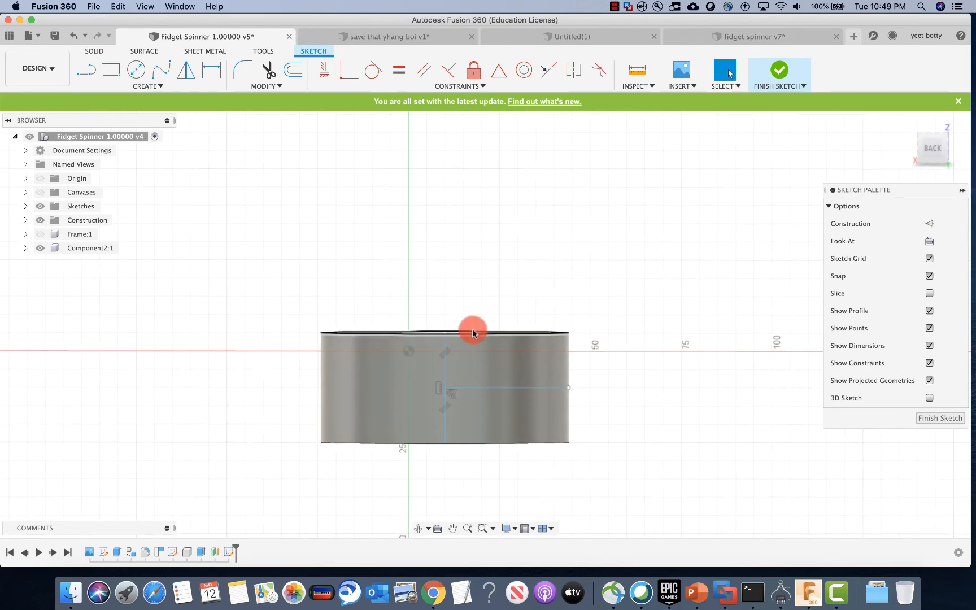
{"action": "left_click", "coordinate": [153, 76]}
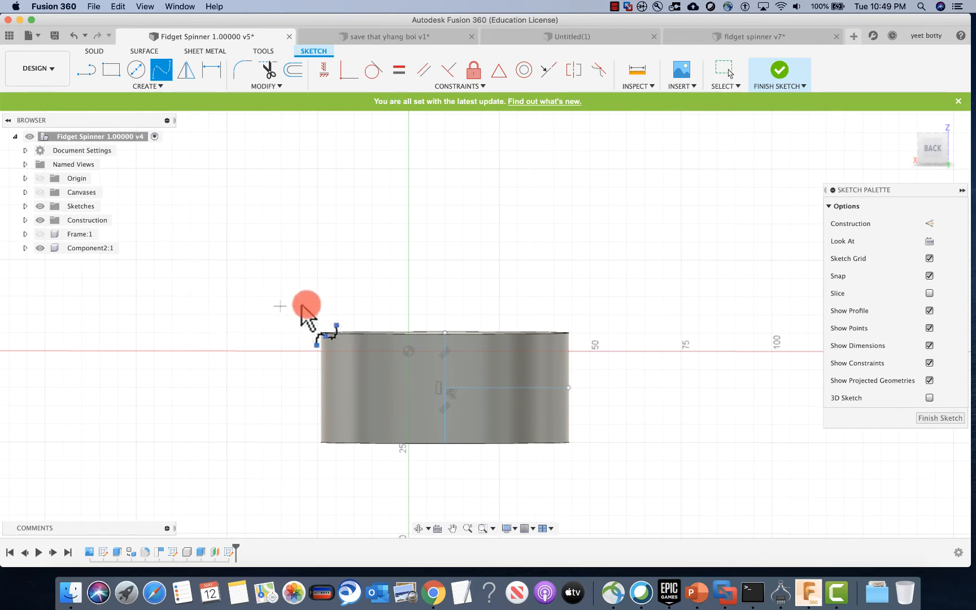
{"action": "left_click", "coordinate": [932, 148]}
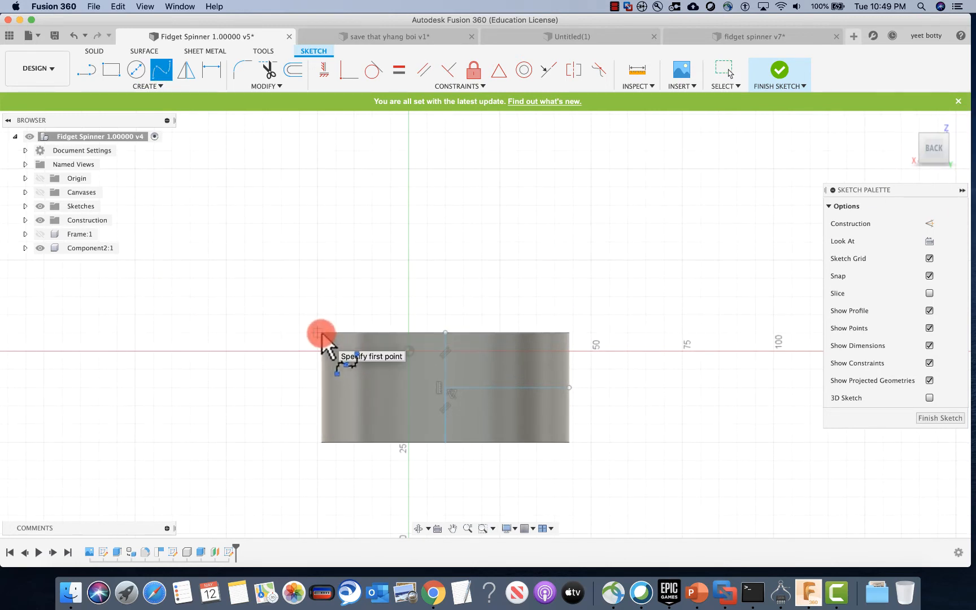
{"action": "scroll", "coordinate": [321, 336], "scroll_direction": "up", "scroll_amount": 6}
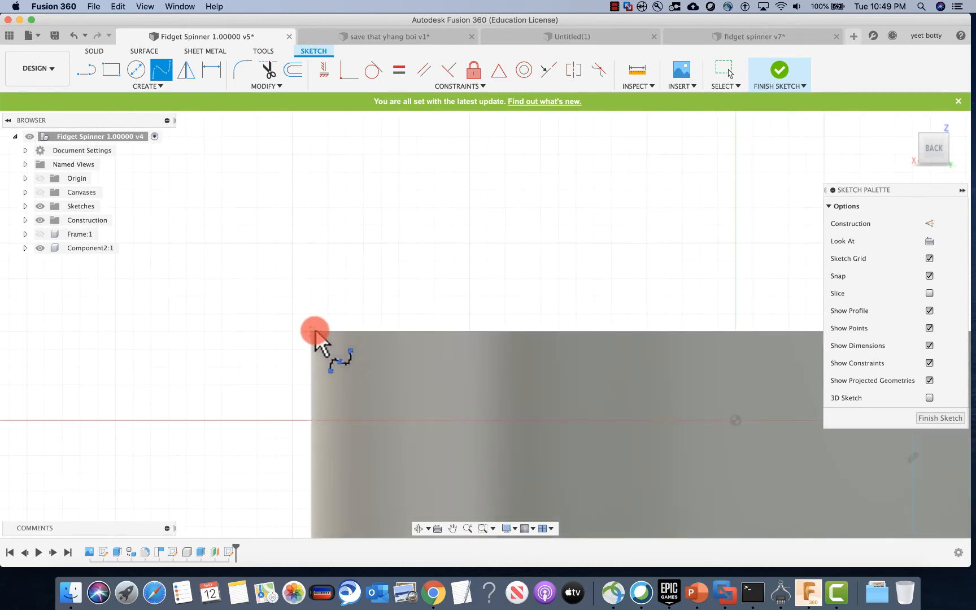
{"action": "scroll", "coordinate": [314, 334], "scroll_direction": "down", "scroll_amount": 5}
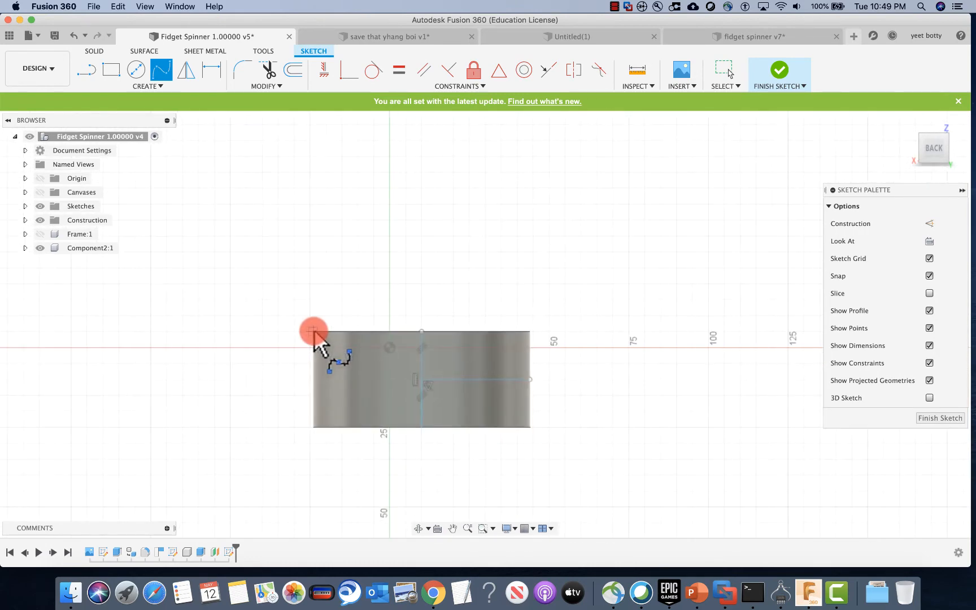
{"action": "left_click", "coordinate": [314, 332]}
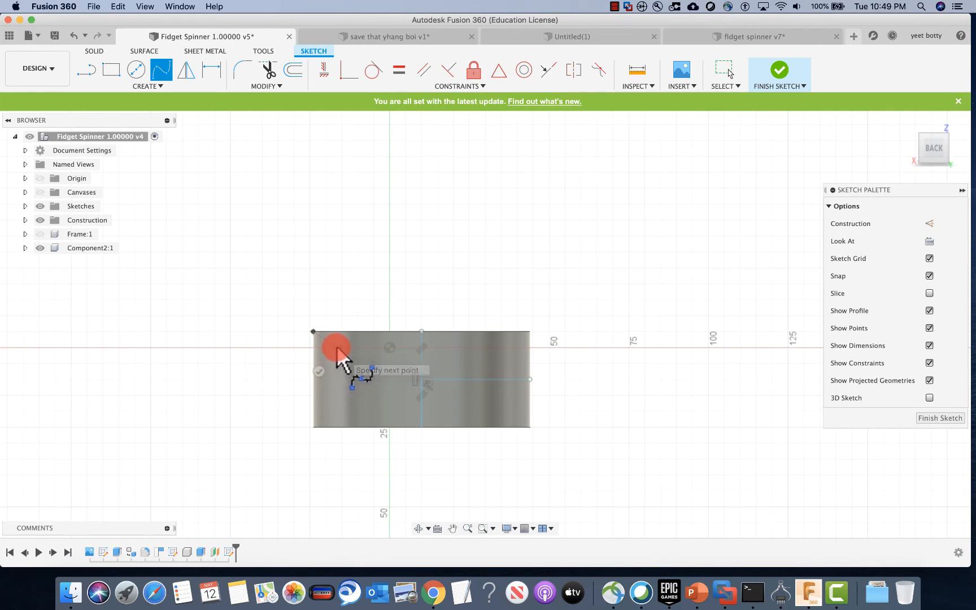
{"action": "left_click", "coordinate": [422, 349]}
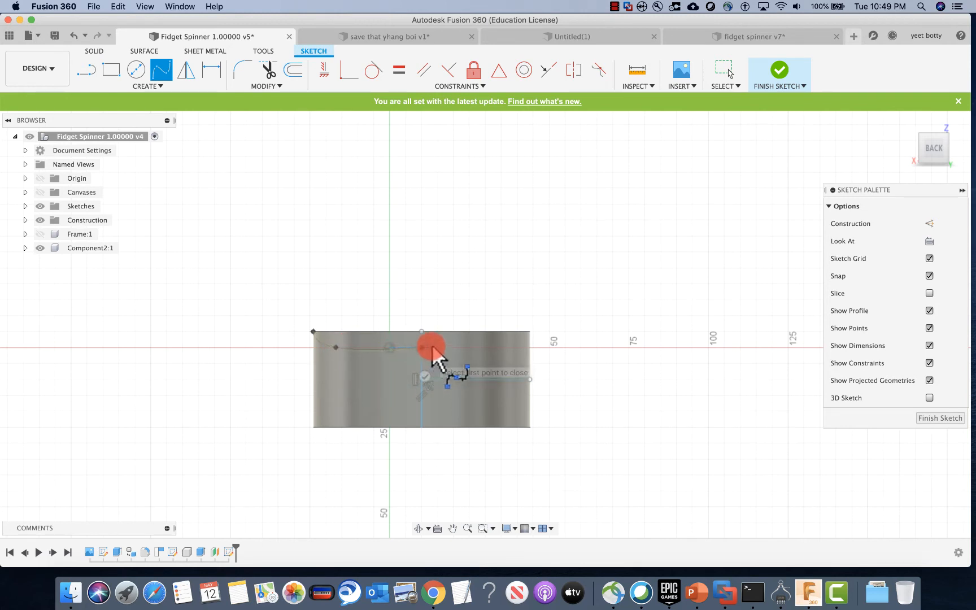
{"action": "right_click", "coordinate": [490, 291]}
{"action": "left_click", "coordinate": [559, 300]}
Step: Reshape the spline into a smooth shallow curve by moving its middle point to about X 15 mm, Z 2 mm
{"action": "left_click", "coordinate": [322, 349]}
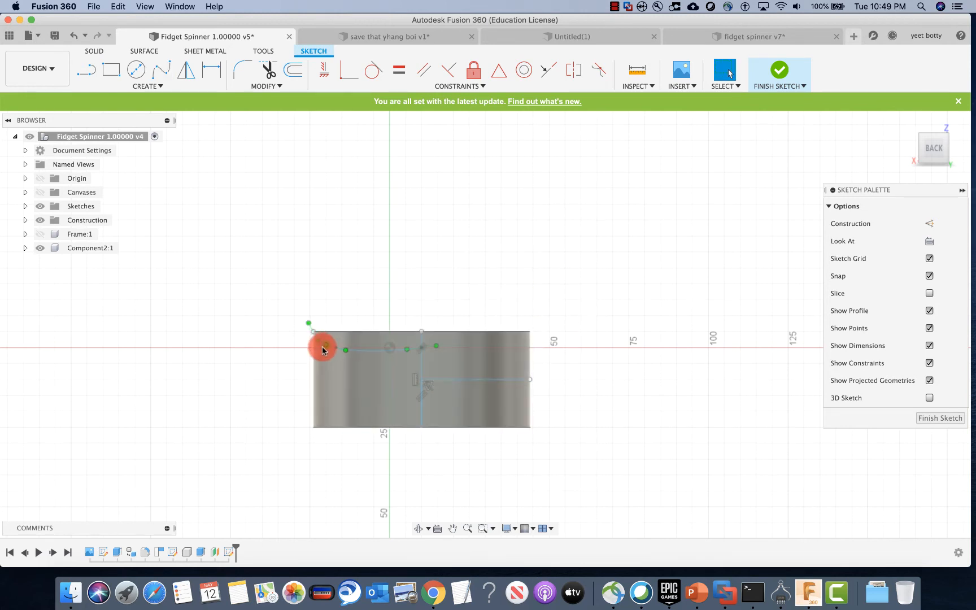
{"action": "left_click", "coordinate": [337, 347]}
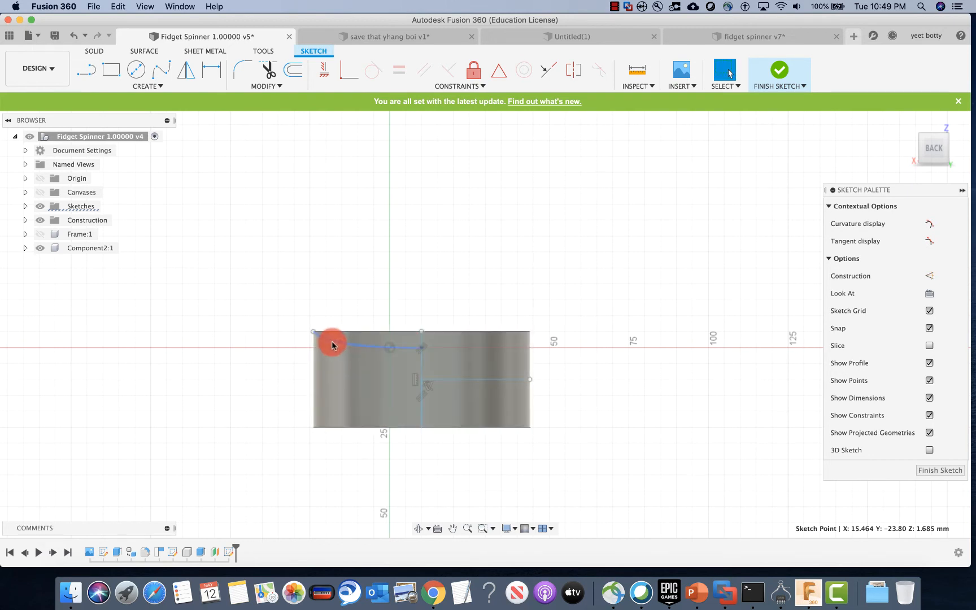
{"action": "scroll", "coordinate": [379, 374], "scroll_direction": "up", "scroll_amount": 3}
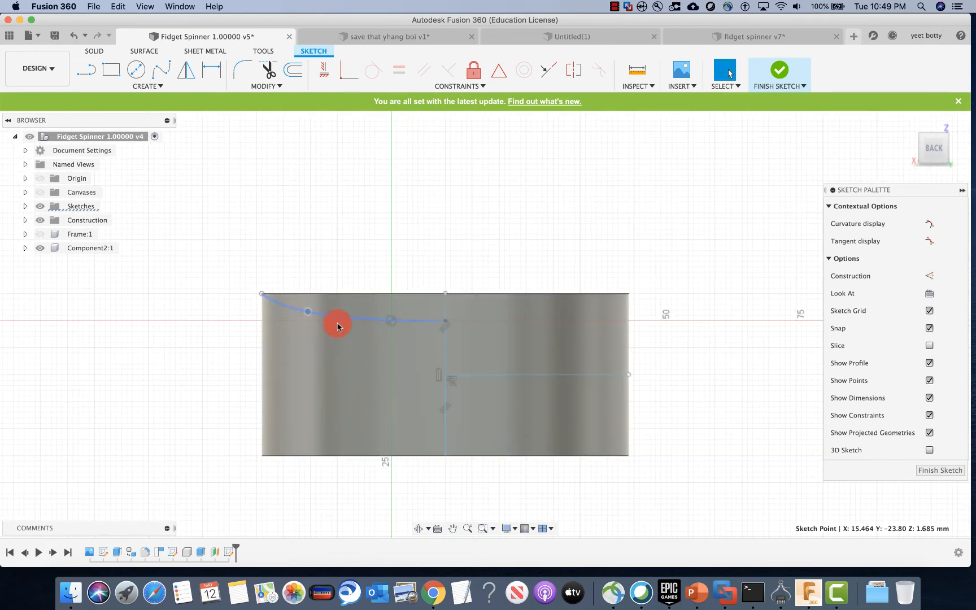
{"action": "left_click", "coordinate": [421, 330]}
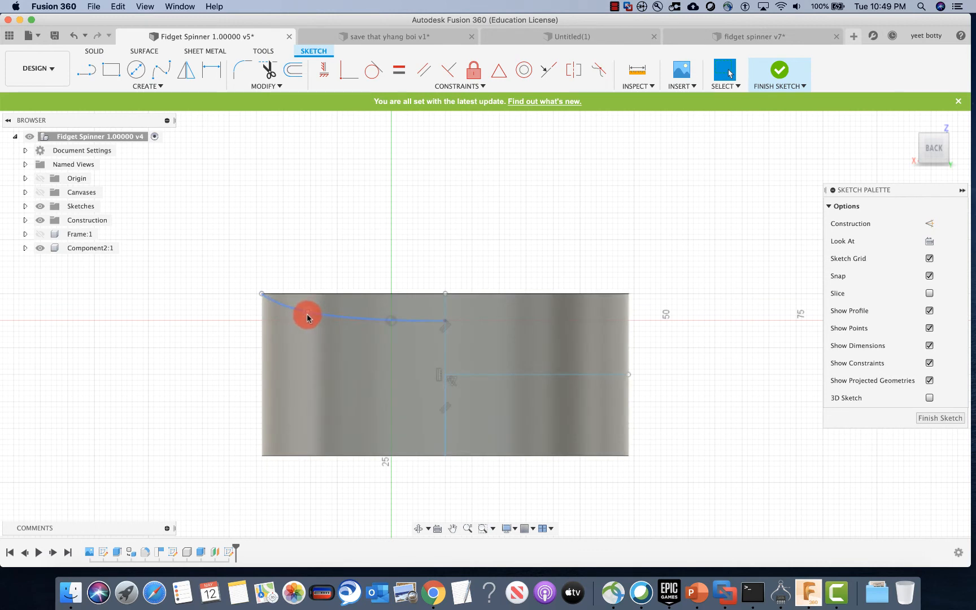
{"action": "left_click", "coordinate": [306, 313]}
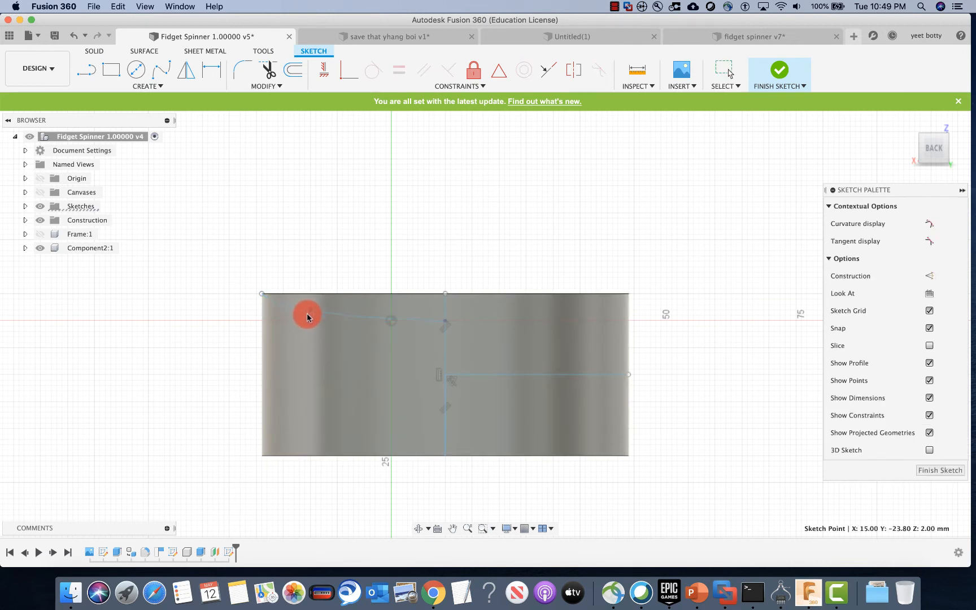
{"action": "left_click", "coordinate": [389, 213]}
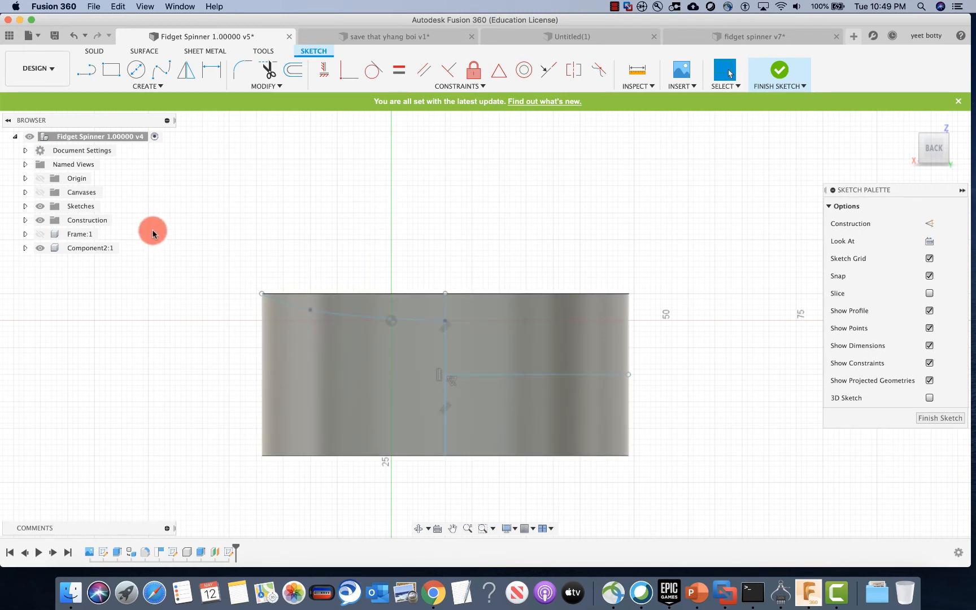
Step: Close the profile with a line along the disc's top edge, from the spline's outer end to the vertical centre line
{"action": "scroll", "coordinate": [238, 247], "scroll_direction": "up", "scroll_amount": 3}
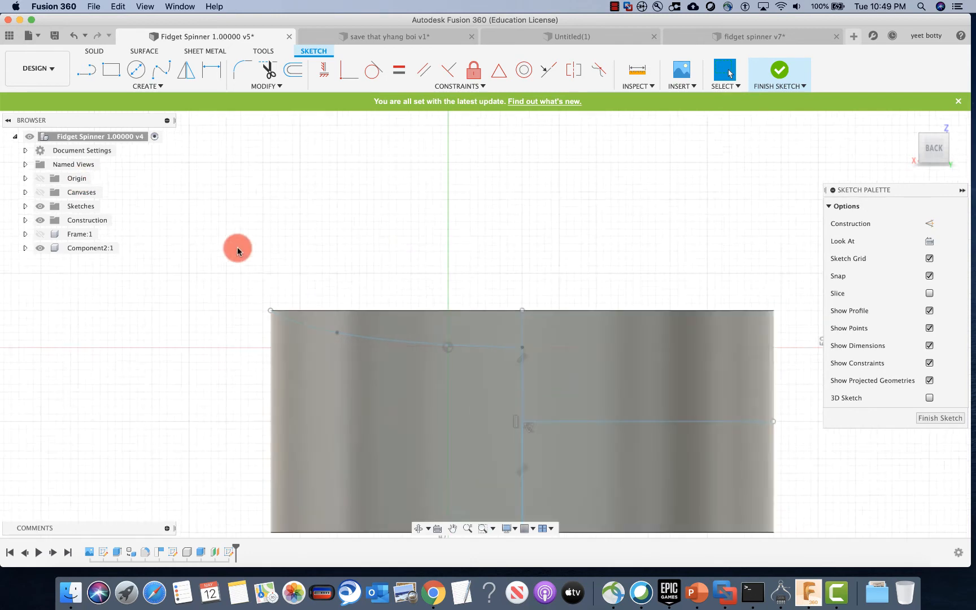
{"action": "scroll", "coordinate": [237, 247], "scroll_direction": "down", "scroll_amount": 4}
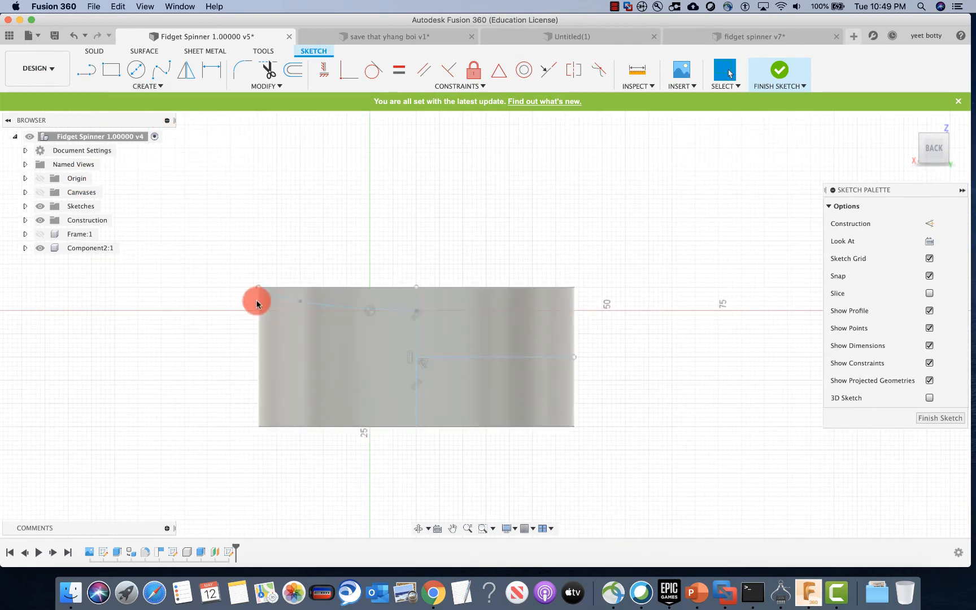
{"action": "left_click", "coordinate": [90, 74]}
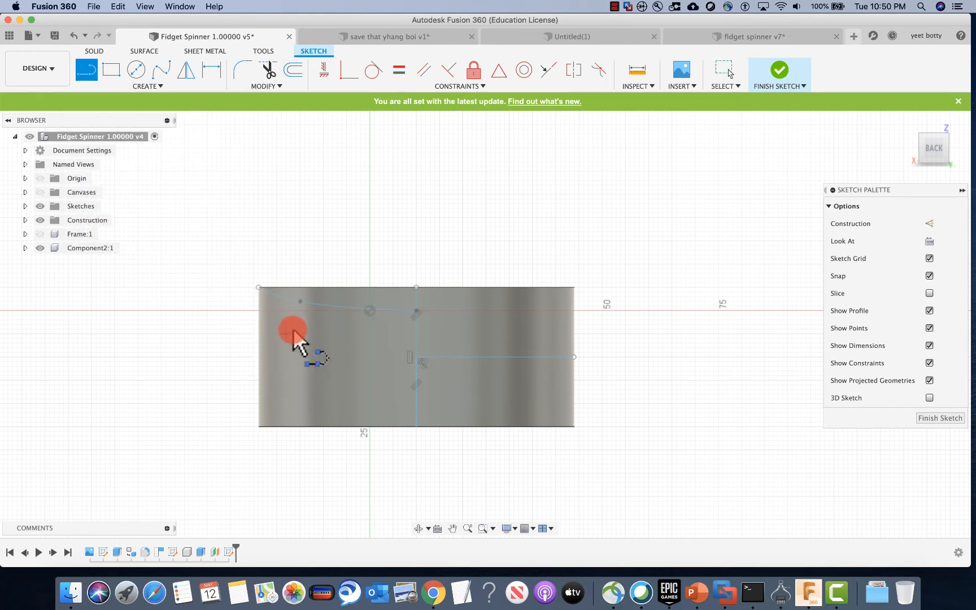
{"action": "left_click_drag", "start_coordinate": [264, 292], "coordinate": [316, 379]}
{"action": "right_click", "coordinate": [582, 192]}
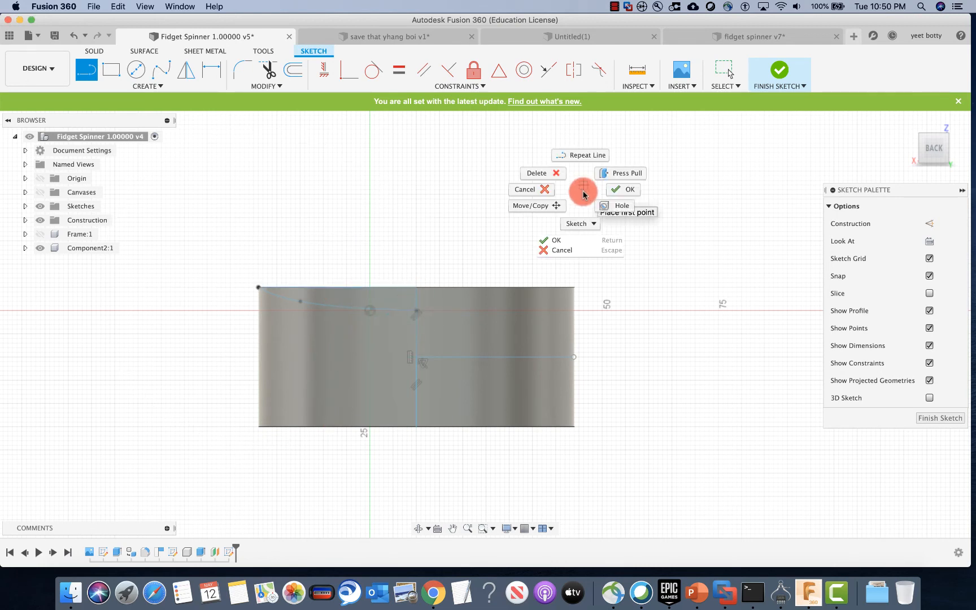
{"action": "left_click", "coordinate": [612, 191]}
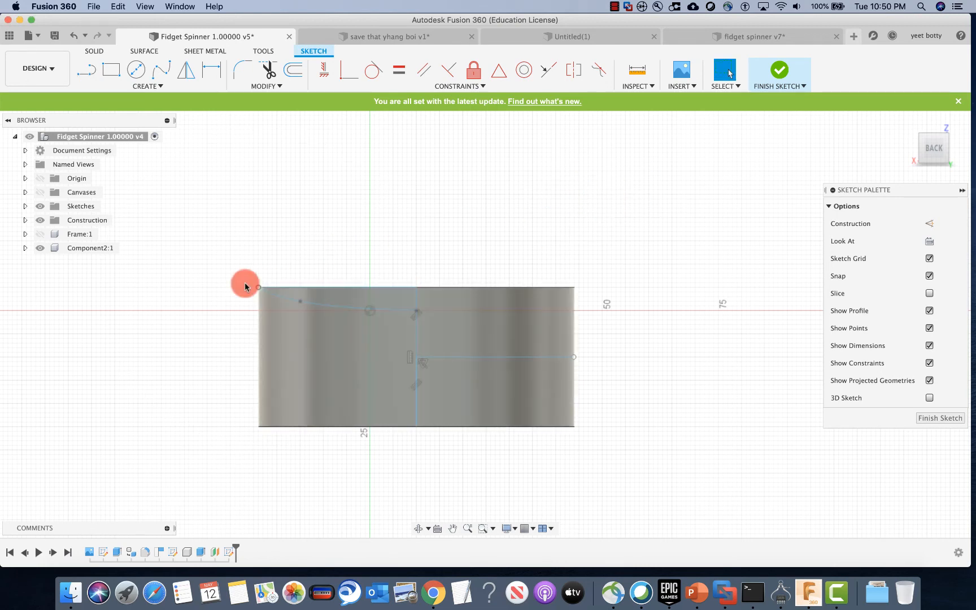
Step: Hide Component2 and rename it Main Bearing
{"action": "left_click", "coordinate": [38, 249]}
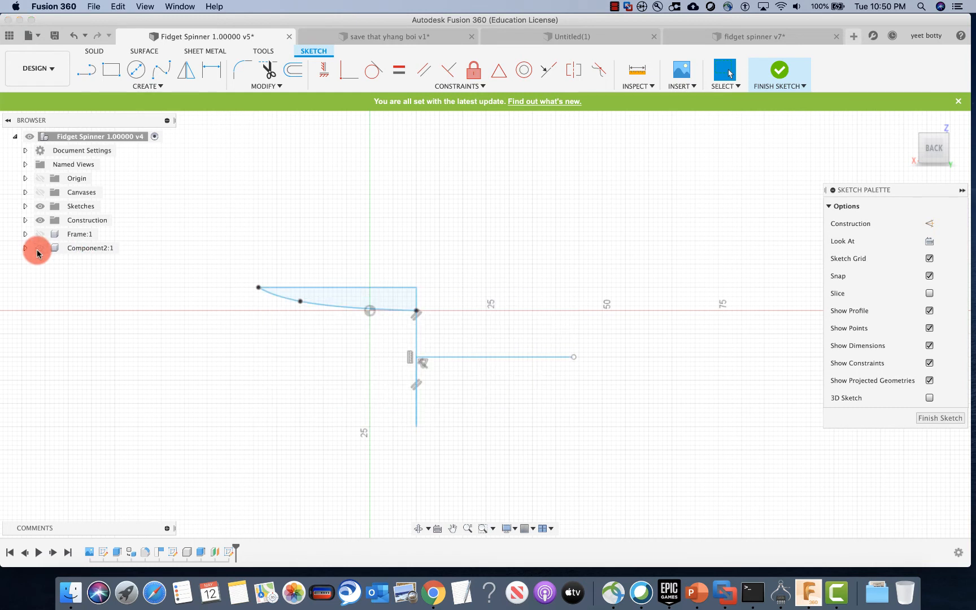
{"action": "left_click", "coordinate": [93, 249]}
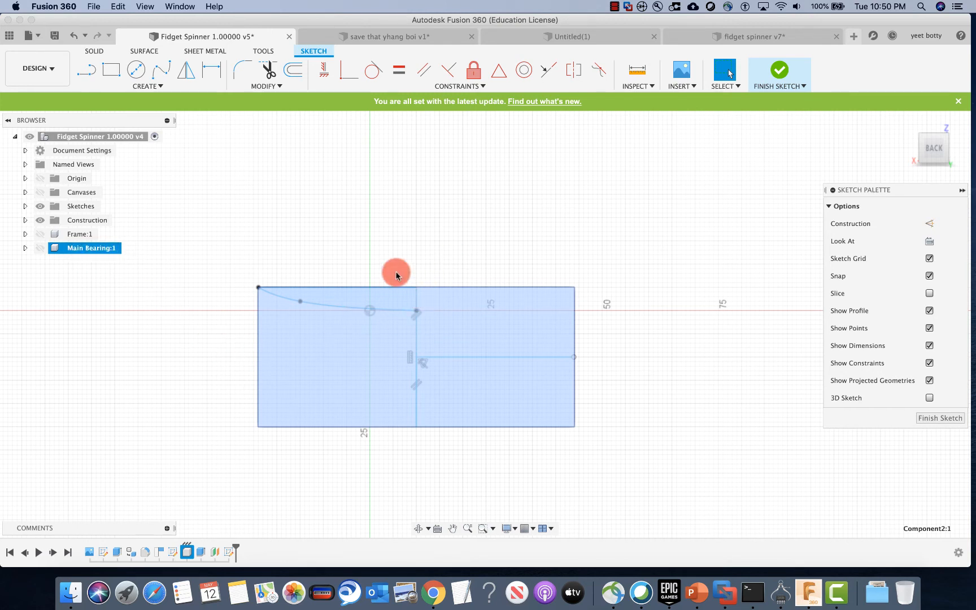
{"action": "left_click", "coordinate": [88, 259]}
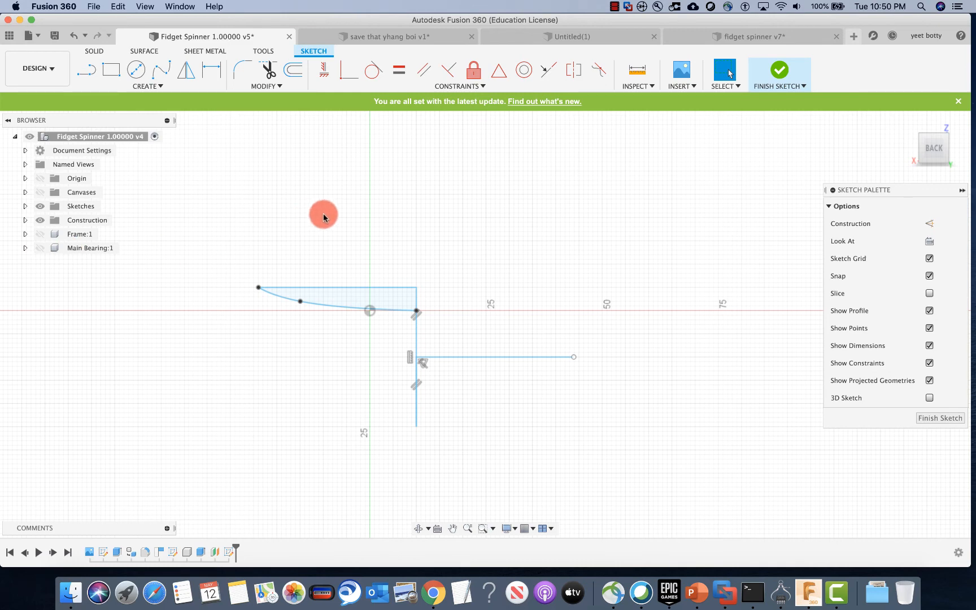
Step: Mirror the spline and the line along the disc's top edge across the horizontal centre line, and finish the sketch
{"action": "mouse_move", "coordinate": [323, 214]}
{"action": "middle_mouse_down", "text": "shift"}
{"action": "mouse_move", "coordinate": [327, 262]}
{"action": "mouse_move", "coordinate": [342, 207]}
{"action": "mouse_move", "coordinate": [331, 196]}
{"action": "mouse_move", "coordinate": [337, 224]}
{"action": "mouse_move", "coordinate": [328, 225]}
{"action": "middle_mouse_up", "text": "shift"}
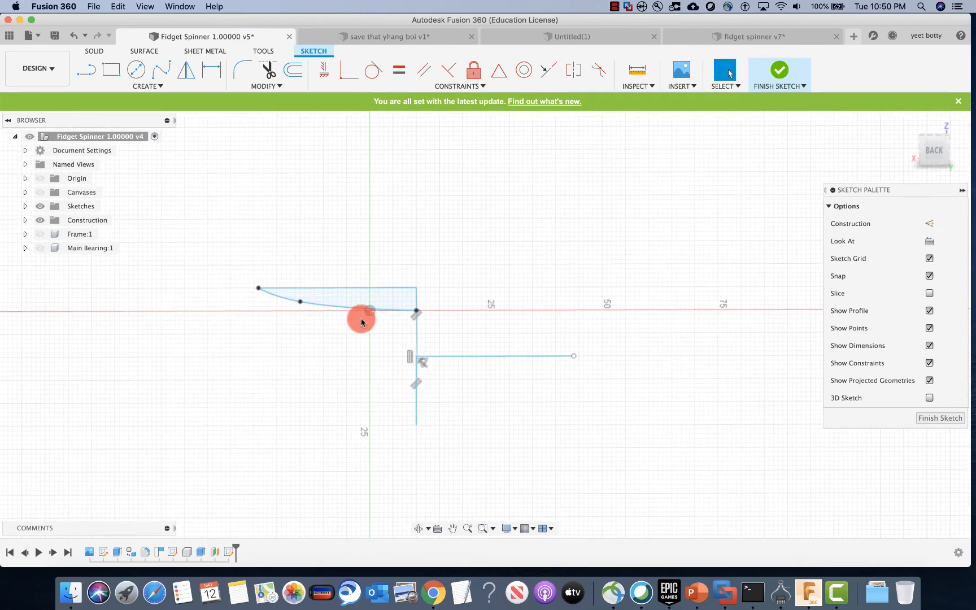
{"action": "left_click", "coordinate": [143, 89]}
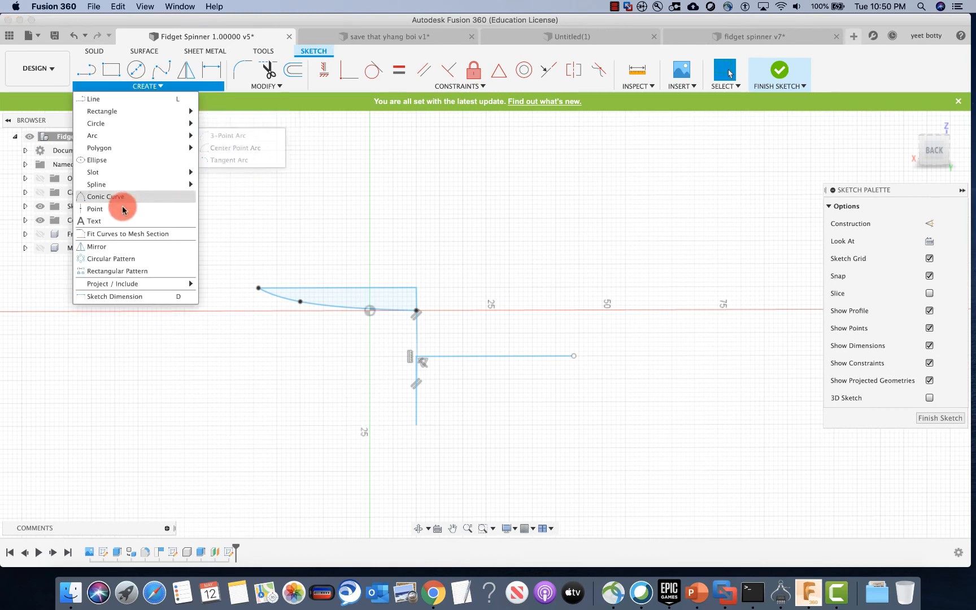
{"action": "left_click", "coordinate": [113, 246]}
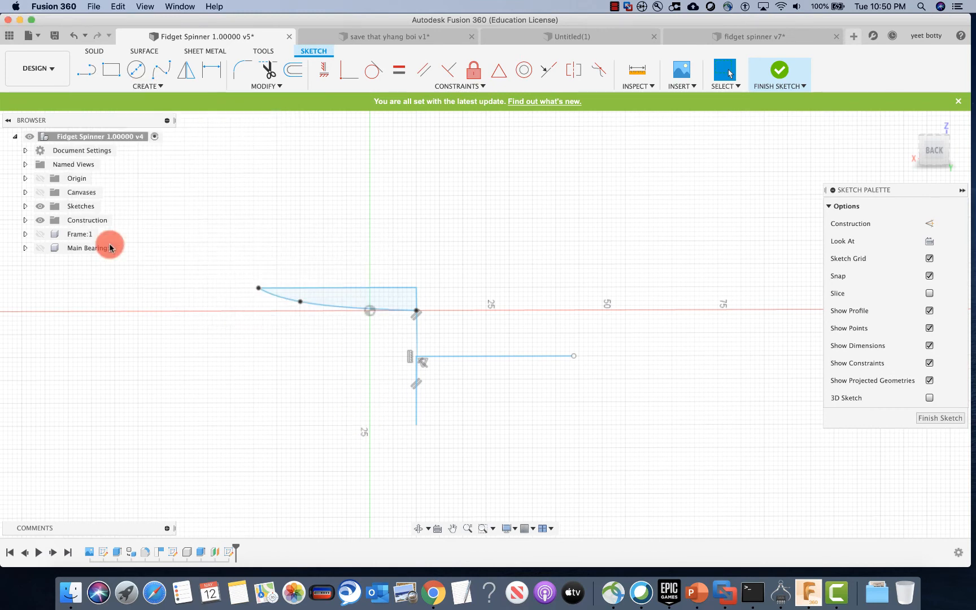
{"action": "left_click", "coordinate": [309, 304]}
{"action": "left_click", "coordinate": [312, 288]}
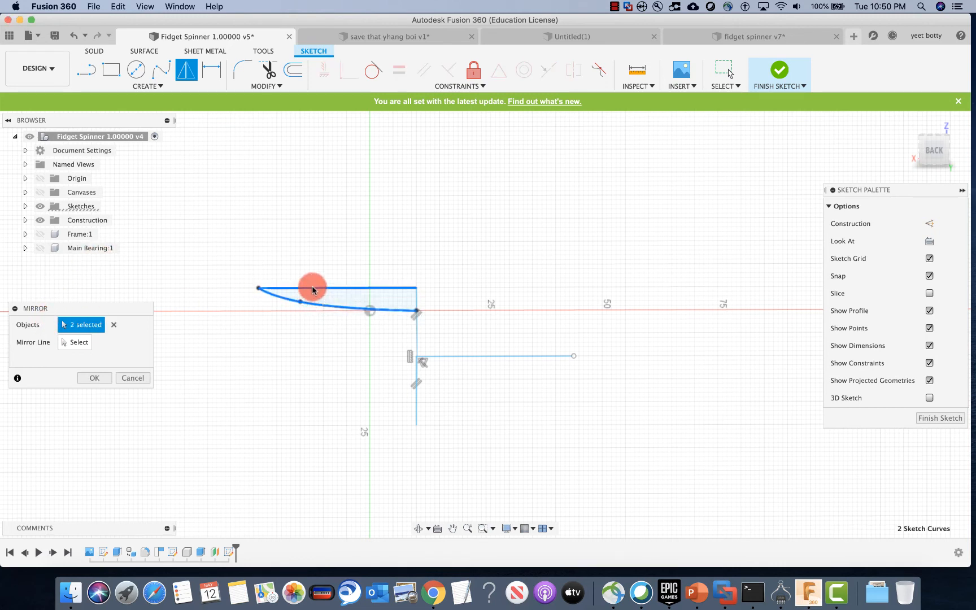
{"action": "left_click", "coordinate": [74, 342]}
{"action": "left_click", "coordinate": [465, 355]}
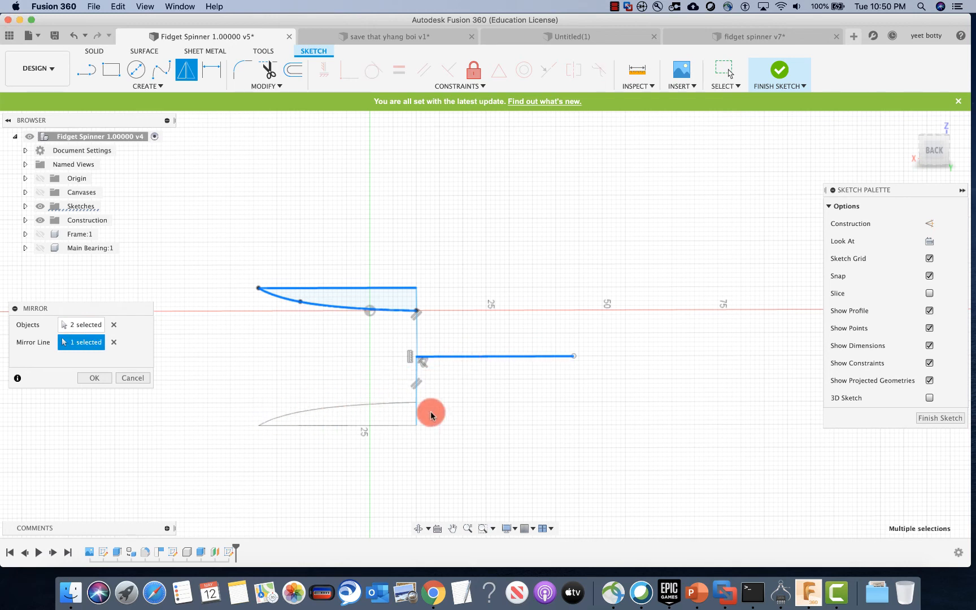
{"action": "left_click", "coordinate": [86, 378]}
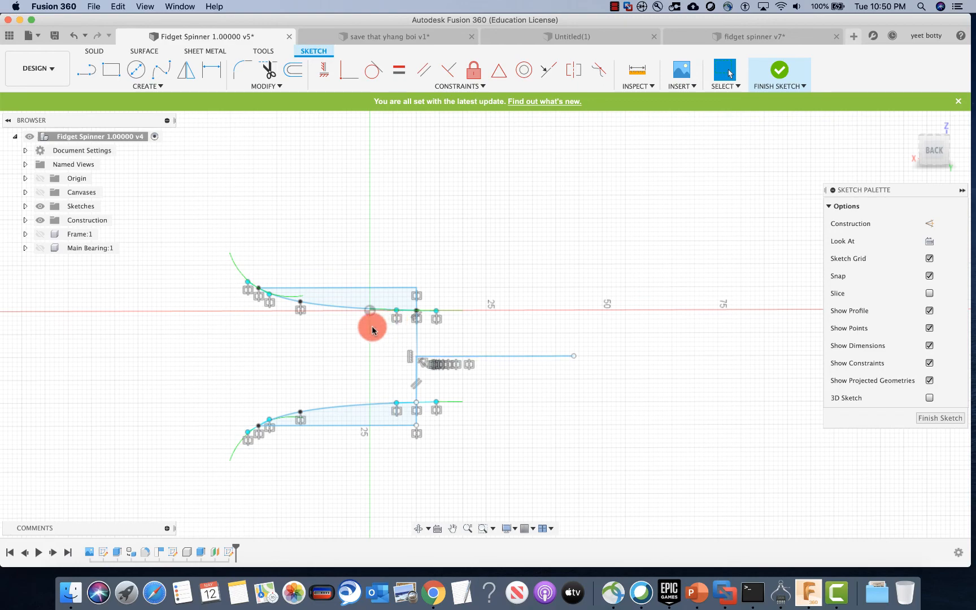
{"action": "mouse_move", "coordinate": [523, 241]}
{"action": "middle_mouse_down", "text": "shift"}
{"action": "mouse_move", "coordinate": [529, 312]}
{"action": "mouse_move", "coordinate": [490, 234]}
{"action": "mouse_move", "coordinate": [529, 250]}
{"action": "mouse_move", "coordinate": [571, 246]}
{"action": "mouse_move", "coordinate": [572, 298]}
{"action": "mouse_move", "coordinate": [503, 222]}
{"action": "mouse_move", "coordinate": [532, 235]}
{"action": "mouse_move", "coordinate": [484, 235]}
{"action": "mouse_move", "coordinate": [557, 235]}
{"action": "mouse_move", "coordinate": [505, 229]}
{"action": "mouse_move", "coordinate": [523, 244]}
{"action": "mouse_move", "coordinate": [605, 264]}
{"action": "mouse_move", "coordinate": [571, 261]}
{"action": "mouse_move", "coordinate": [617, 268]}
{"action": "mouse_move", "coordinate": [501, 246]}
{"action": "mouse_move", "coordinate": [520, 246]}
{"action": "middle_mouse_up", "text": "shift"}
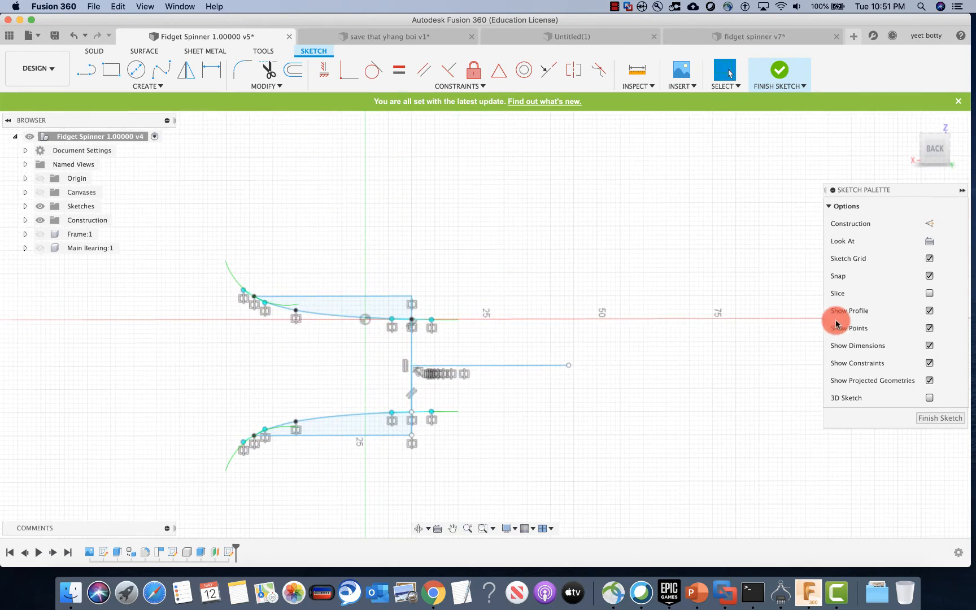
{"action": "left_click", "coordinate": [956, 416]}
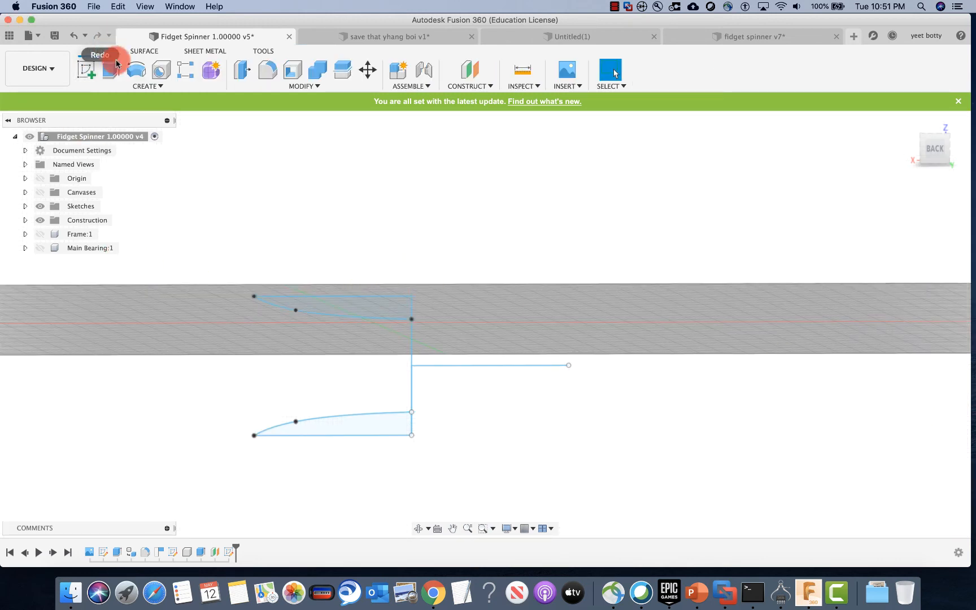
Step: Set up a 360-degree Revolve cut of both curved profiles around the vertical centre line, with the Main Bearing component shown
{"action": "left_click", "coordinate": [139, 87]}
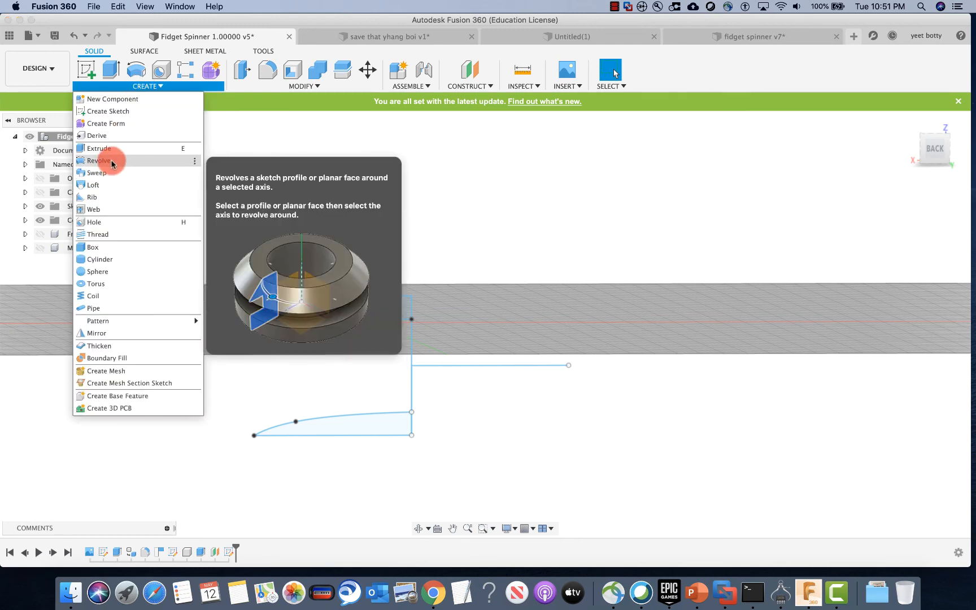
{"action": "left_click", "coordinate": [109, 157]}
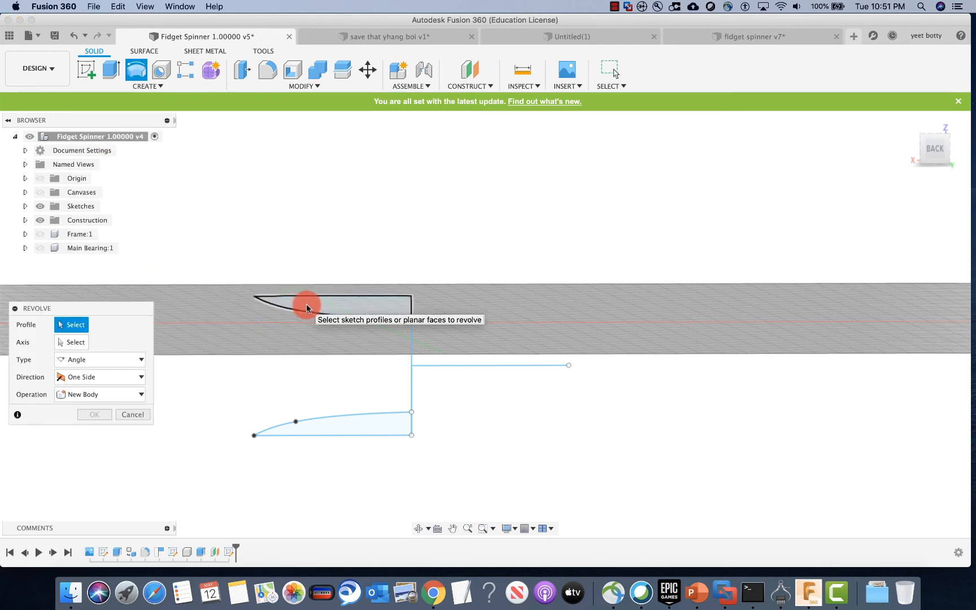
{"action": "left_click", "coordinate": [306, 305]}
{"action": "left_click", "coordinate": [340, 427]}
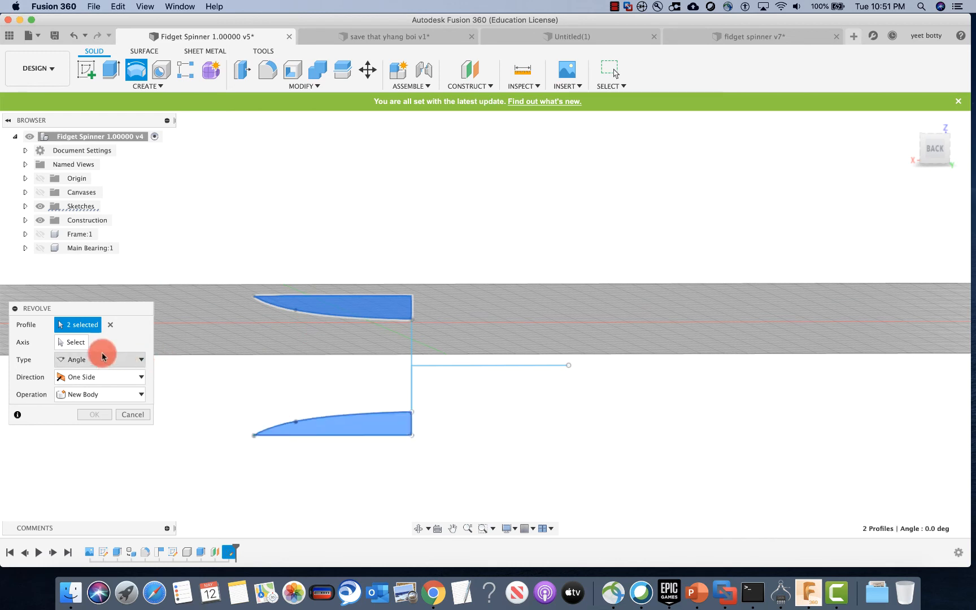
{"action": "left_click", "coordinate": [74, 343]}
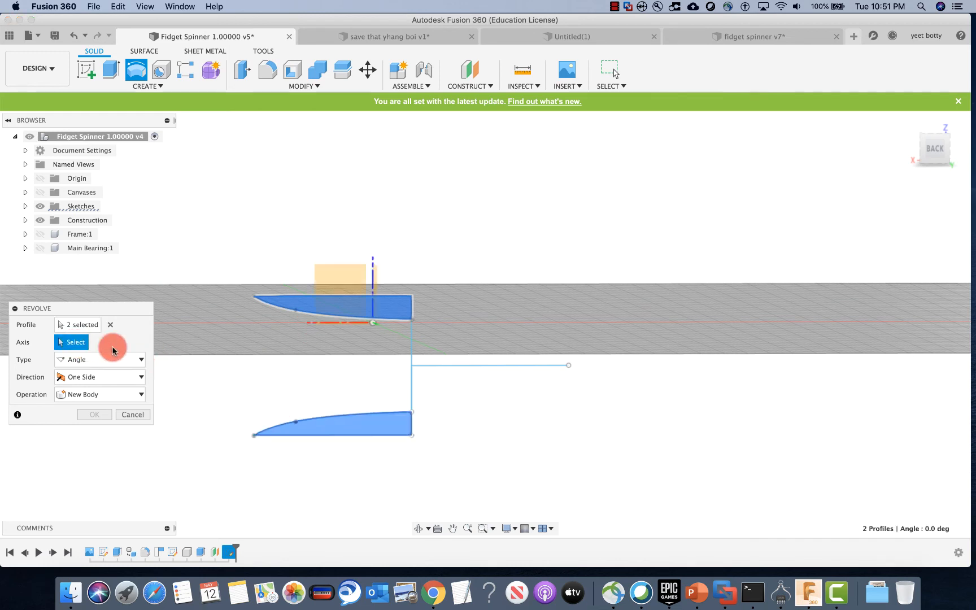
{"action": "left_click", "coordinate": [409, 353]}
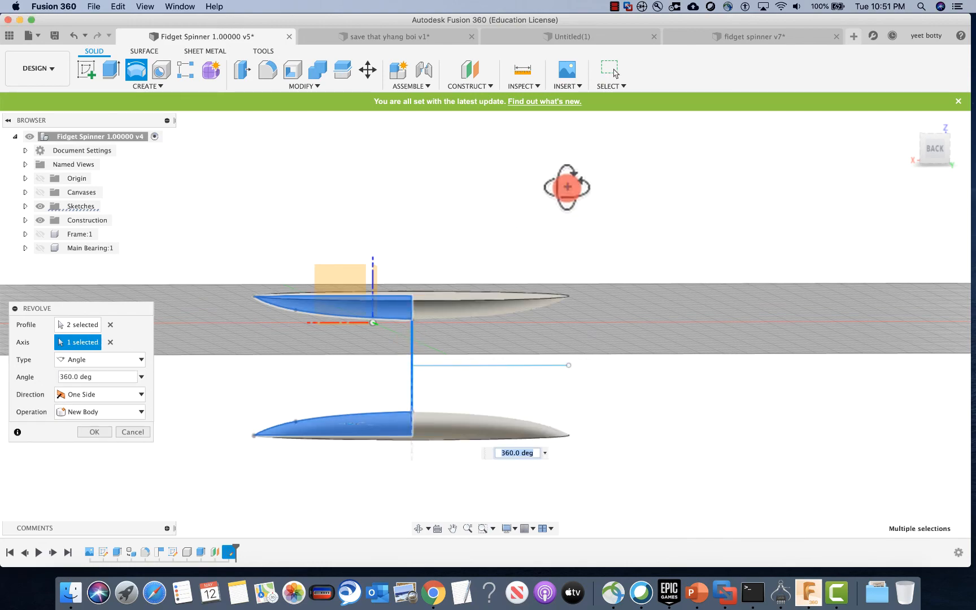
{"action": "middle_click_drag", "start_coordinate": [566, 183], "coordinate": [557, 263], "text": "shift"}
{"action": "middle_click_drag", "start_coordinate": [628, 302], "coordinate": [656, 214], "text": "shift"}
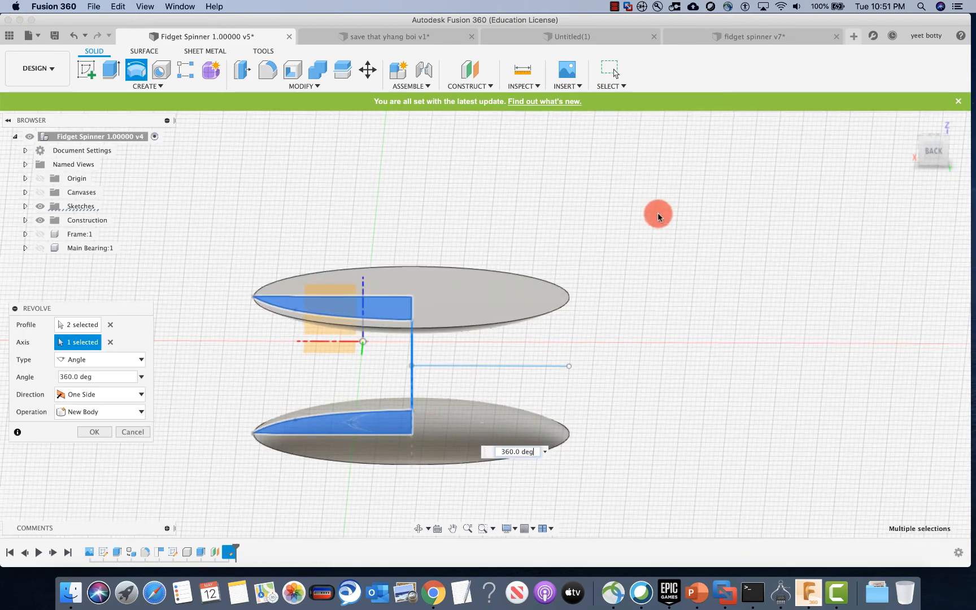
{"action": "left_click", "coordinate": [40, 248]}
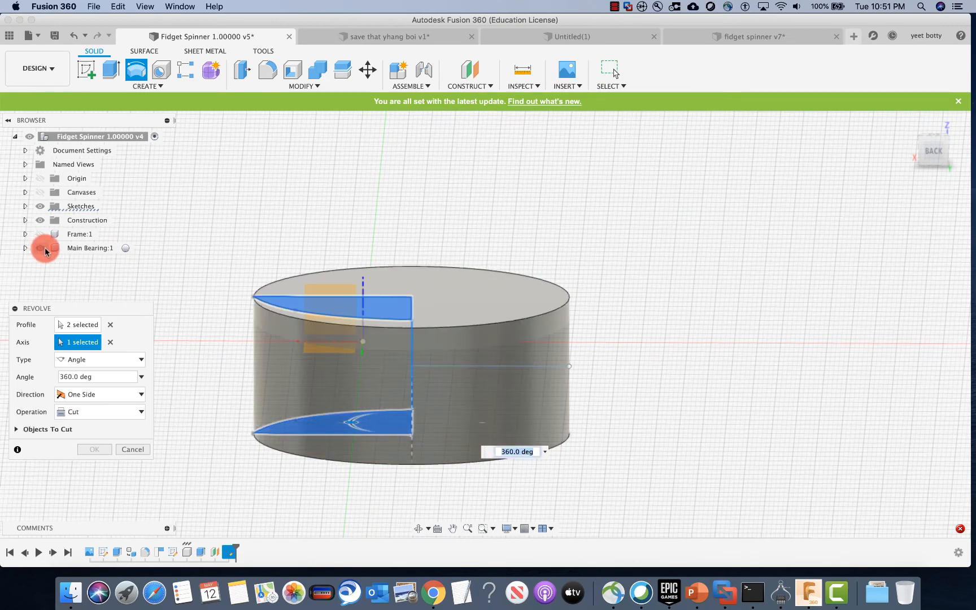
{"action": "middle_click_drag", "start_coordinate": [582, 189], "coordinate": [584, 216], "text": "shift"}
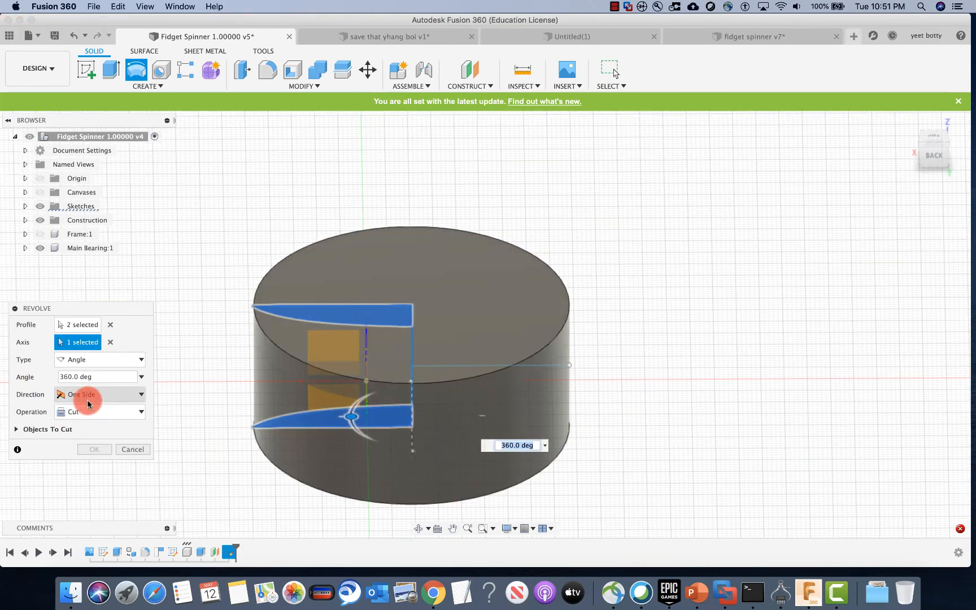
{"action": "left_click", "coordinate": [614, 6]}
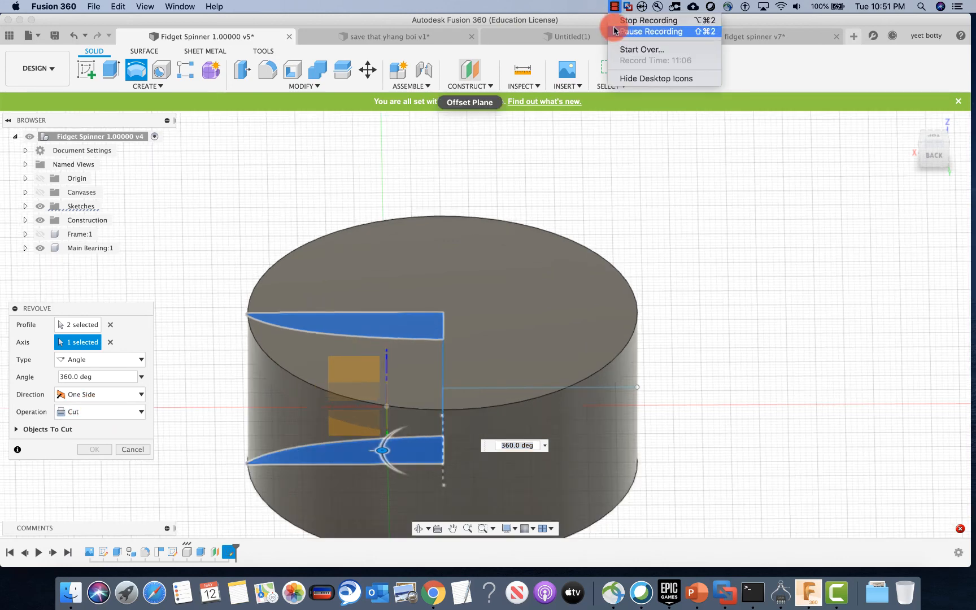
{"action": "left_click", "coordinate": [619, 31]}
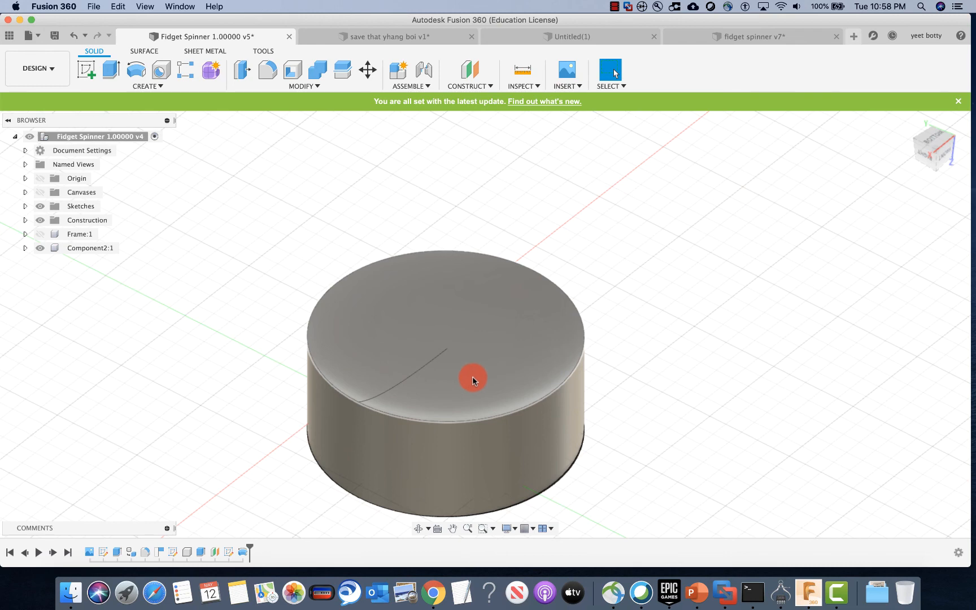
Step: Fillet the two rim edges around the bearing's dished face that faces the view with a 2.5 mm constant radius
{"action": "scroll", "coordinate": [472, 376], "scroll_direction": "up", "scroll_amount": 5}
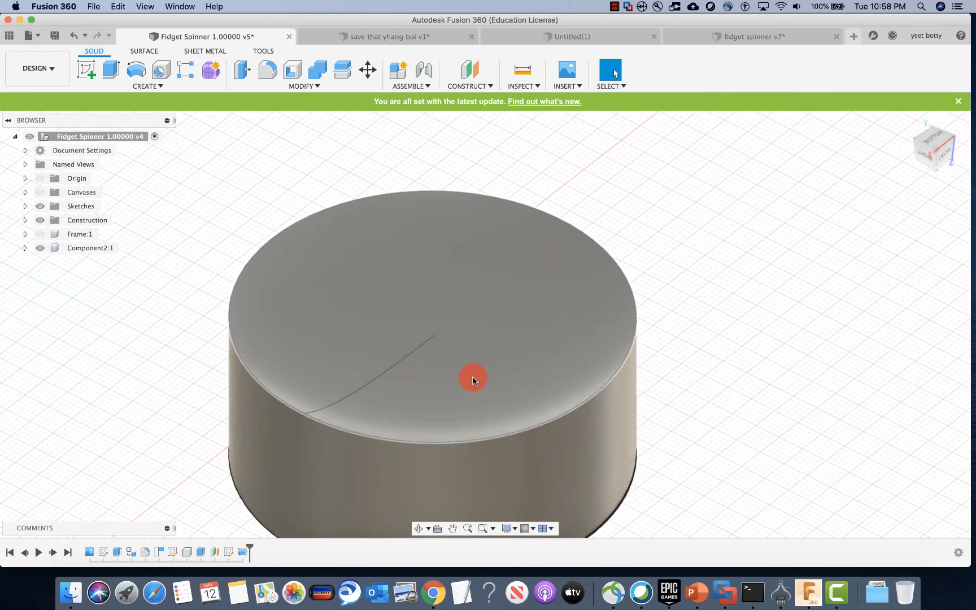
{"action": "scroll", "coordinate": [472, 376], "scroll_direction": "up", "scroll_amount": 2}
{"action": "scroll", "coordinate": [472, 376], "scroll_direction": "down", "scroll_amount": 5}
{"action": "scroll", "coordinate": [472, 375], "scroll_direction": "up", "scroll_amount": 6}
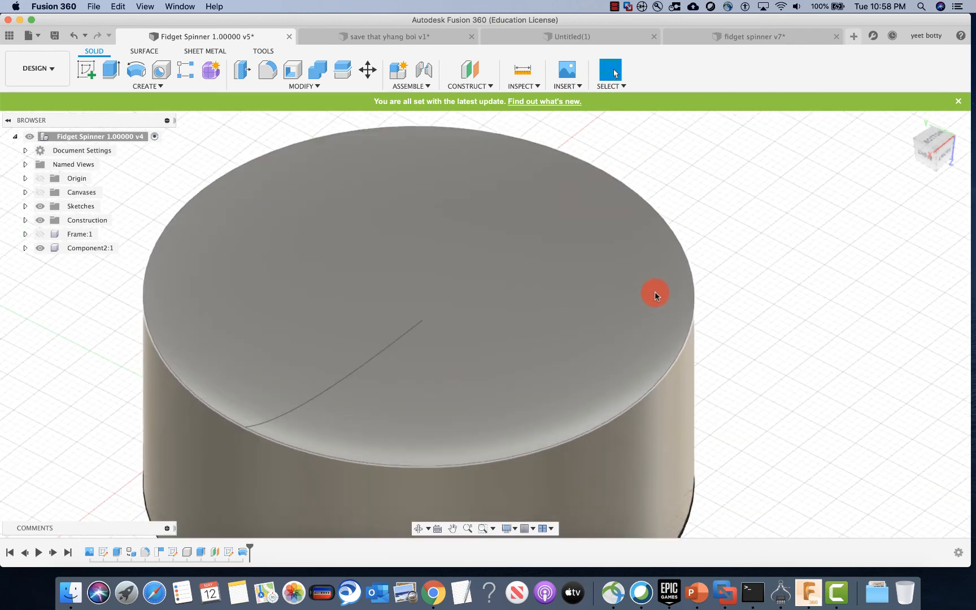
{"action": "scroll", "coordinate": [655, 293], "scroll_direction": "down", "scroll_amount": 3}
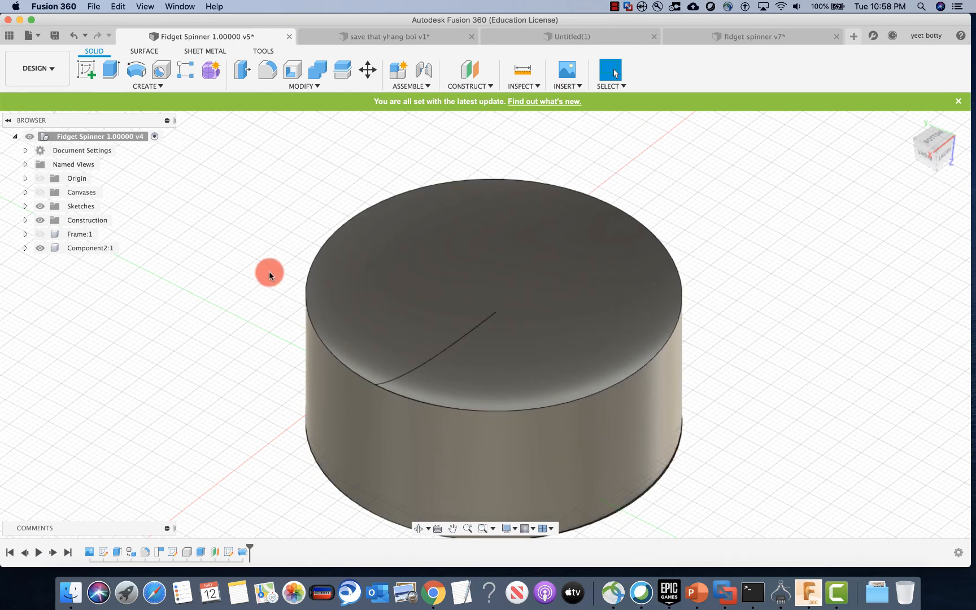
{"action": "key", "text": "f"}
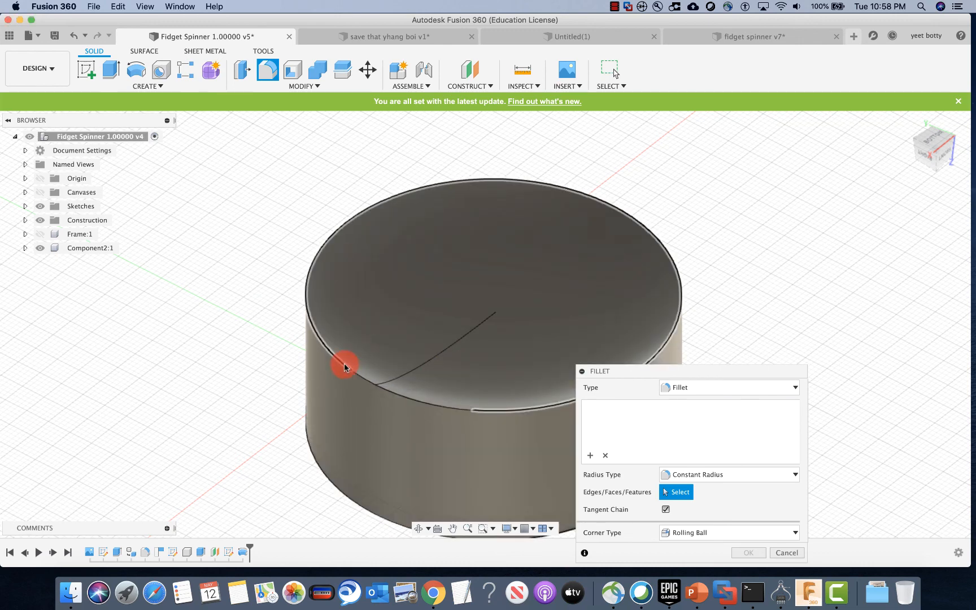
{"action": "left_click", "coordinate": [373, 389]}
{"action": "left_click", "coordinate": [375, 389]}
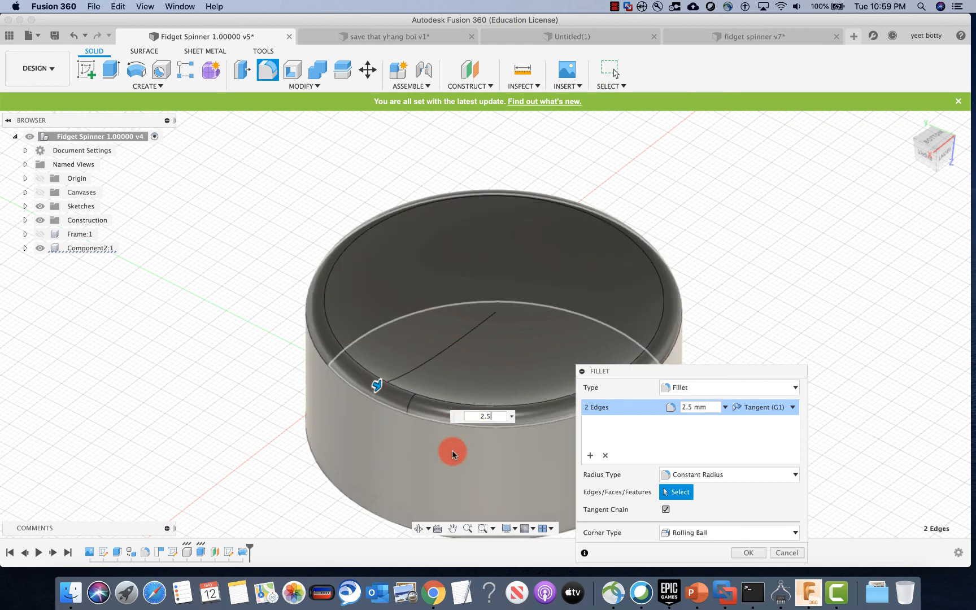
{"action": "left_click", "coordinate": [749, 556]}
Step: Make the Frame component visible again together with the central bearing
{"action": "left_click", "coordinate": [46, 248]}
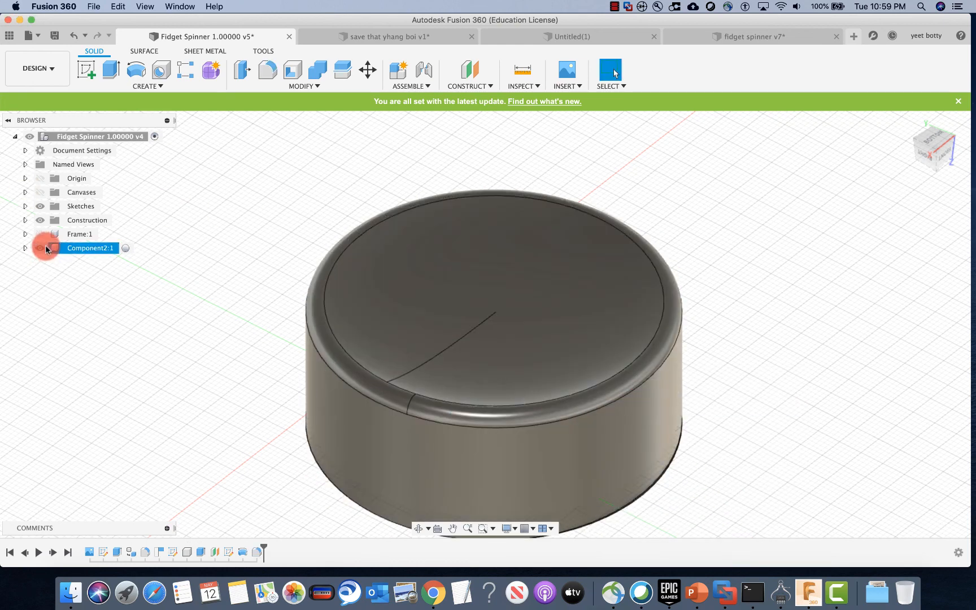
{"action": "left_click", "coordinate": [39, 236]}
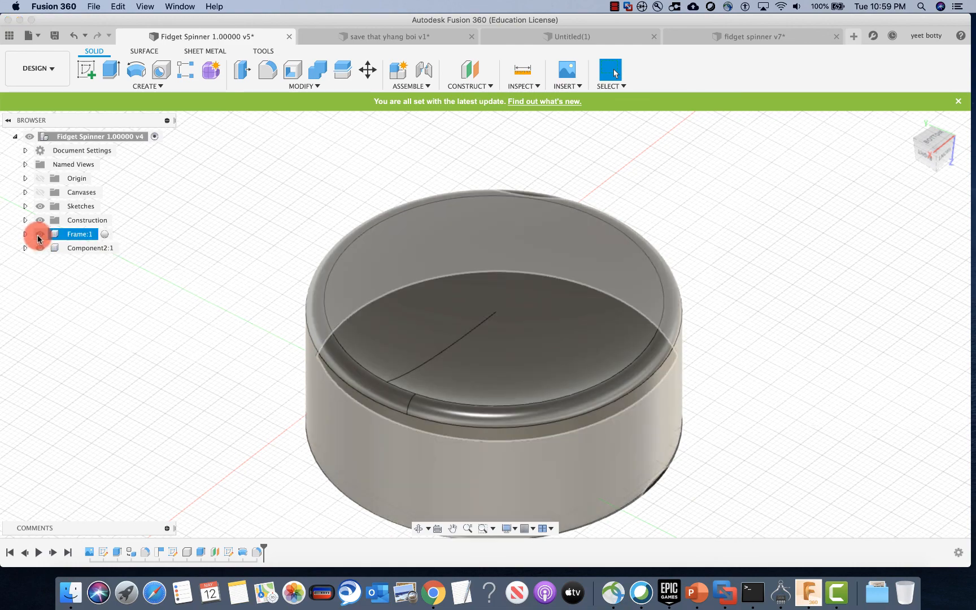
{"action": "left_click", "coordinate": [38, 236]}
{"action": "scroll", "coordinate": [442, 286], "scroll_direction": "down", "scroll_amount": 5}
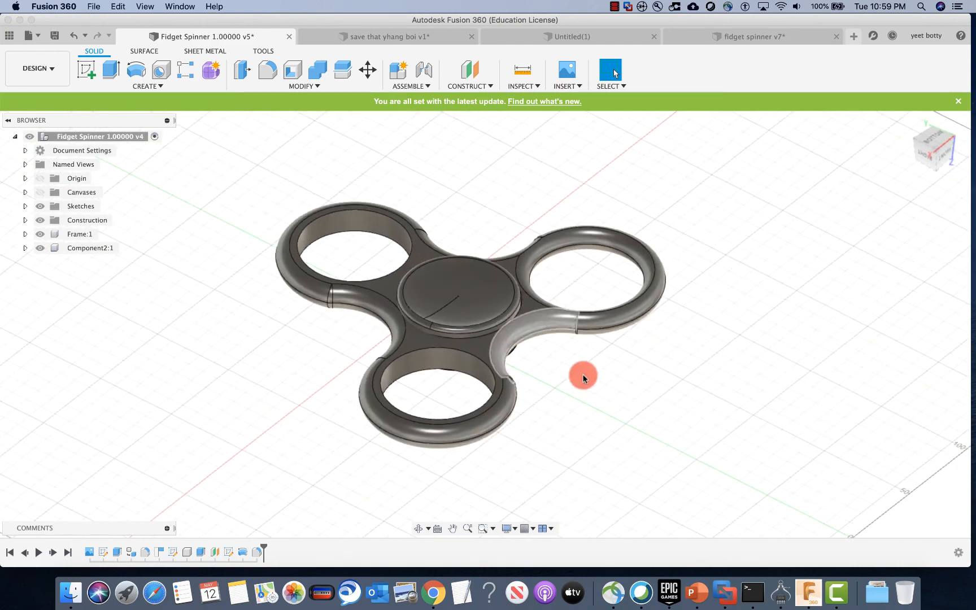
{"action": "mouse_move", "coordinate": [583, 377]}
{"action": "middle_mouse_down", "text": "shift"}
{"action": "mouse_move", "coordinate": [594, 381]}
{"action": "mouse_move", "coordinate": [576, 342]}
{"action": "mouse_move", "coordinate": [523, 297]}
{"action": "mouse_move", "coordinate": [517, 324]}
{"action": "mouse_move", "coordinate": [533, 388]}
{"action": "mouse_move", "coordinate": [496, 298]}
{"action": "mouse_move", "coordinate": [514, 305]}
{"action": "mouse_move", "coordinate": [525, 370]}
{"action": "middle_mouse_up", "text": "shift"}
{"action": "scroll", "coordinate": [619, 249], "scroll_direction": "up", "scroll_amount": 3}
{"action": "scroll", "coordinate": [619, 250], "scroll_direction": "down", "scroll_amount": 5}
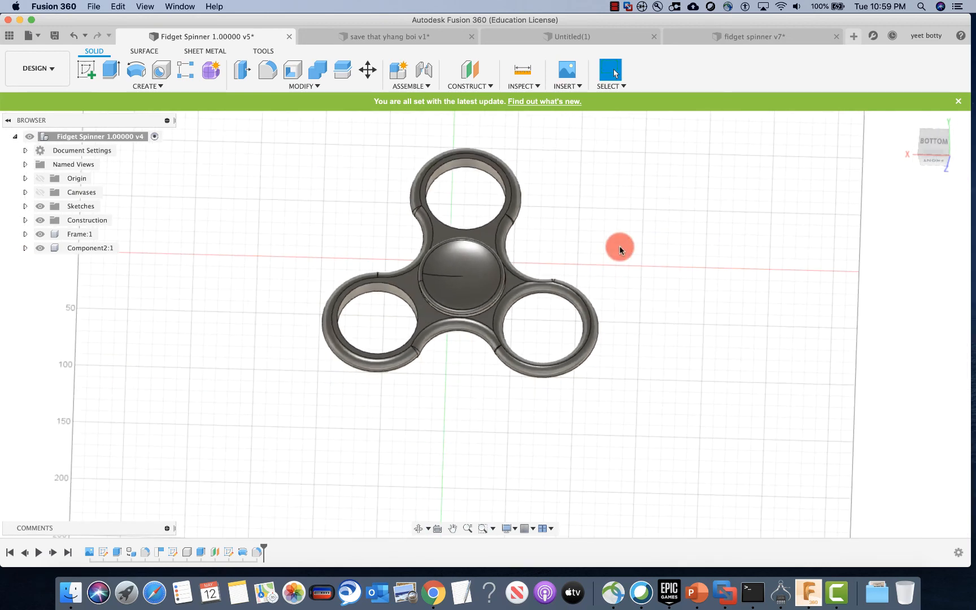